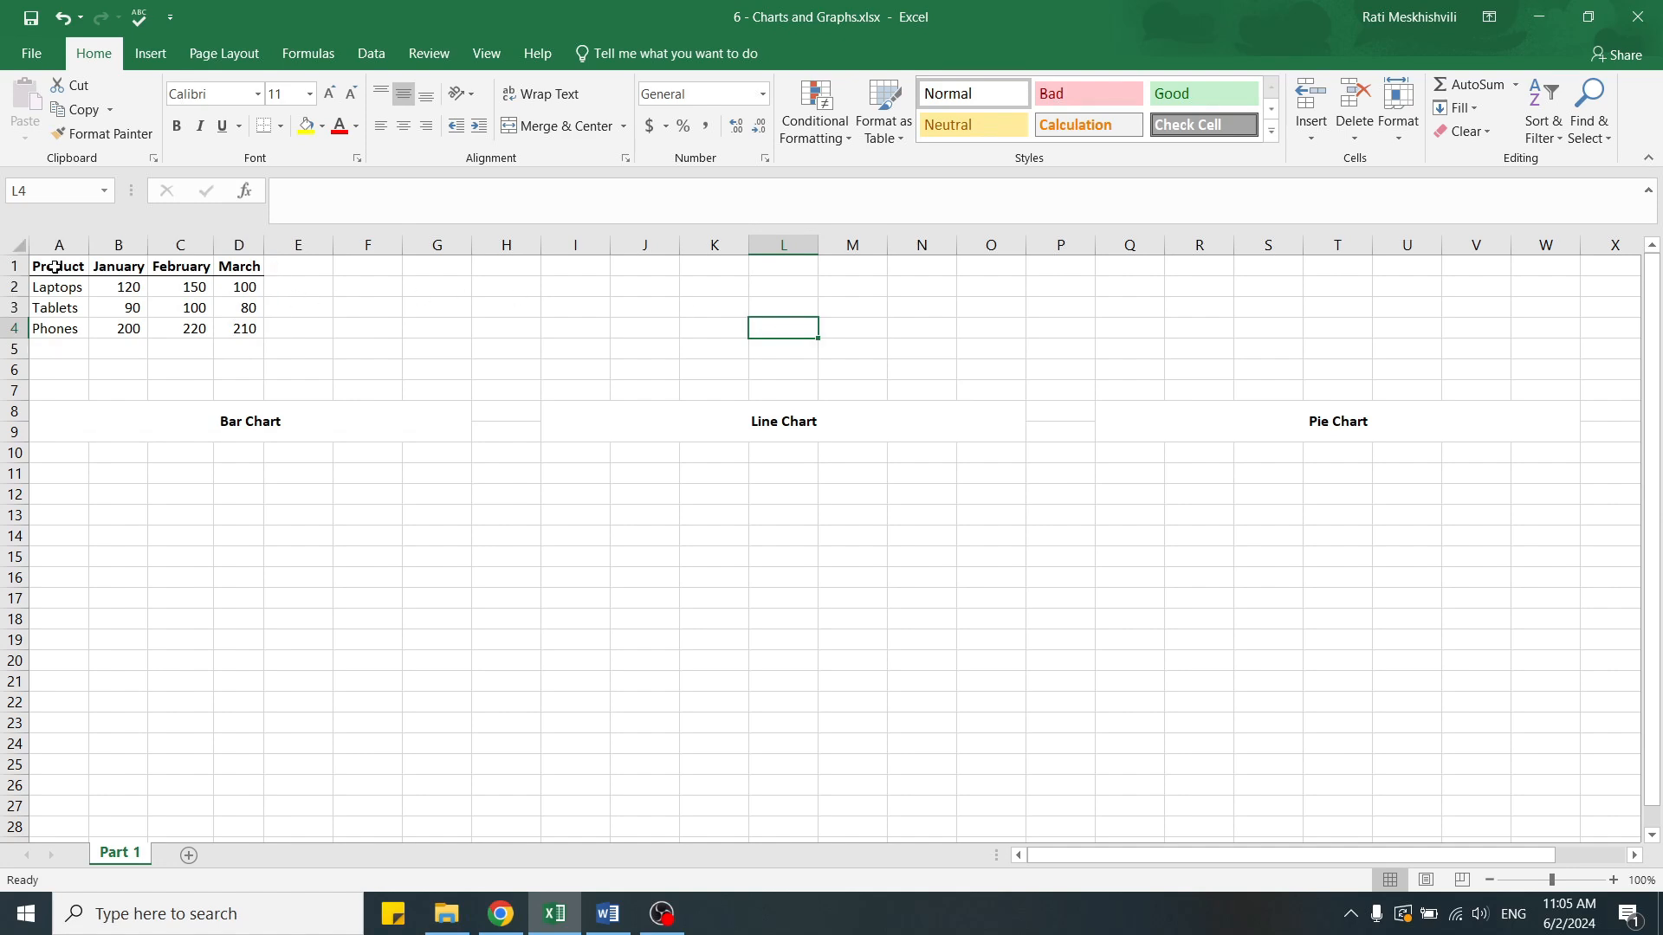
Insert a 2-D clustered column chart from the product sales table in A1:D4.
left_click_drag(54, 268, 234, 325)
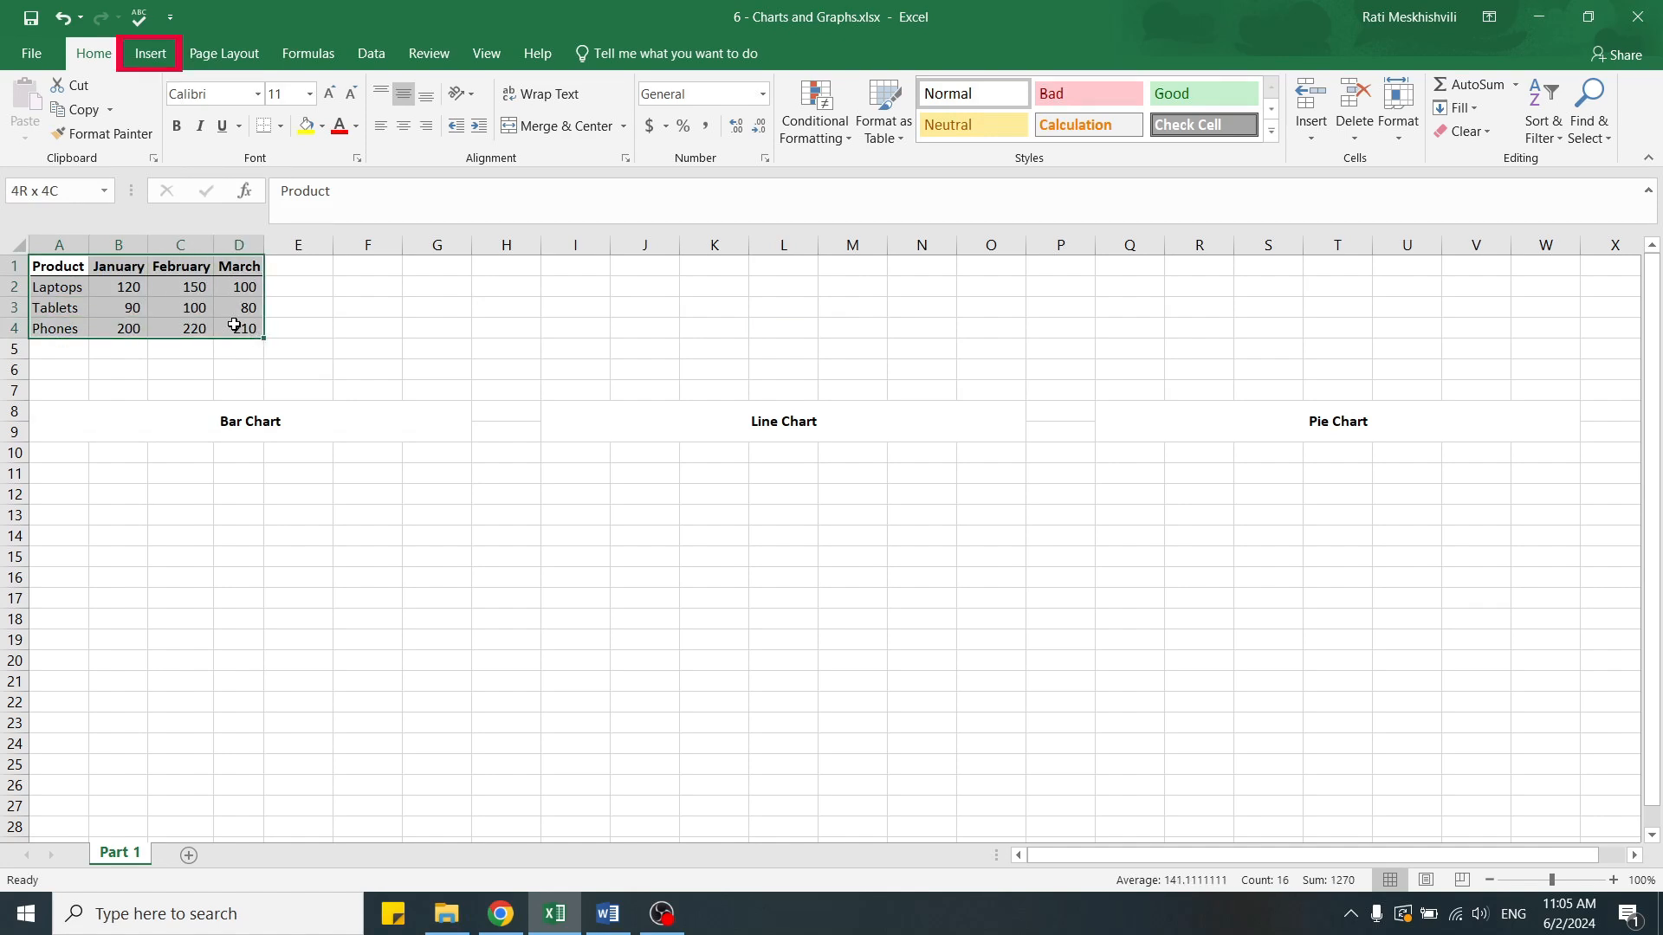
left_click_drag(233, 326, 234, 326)
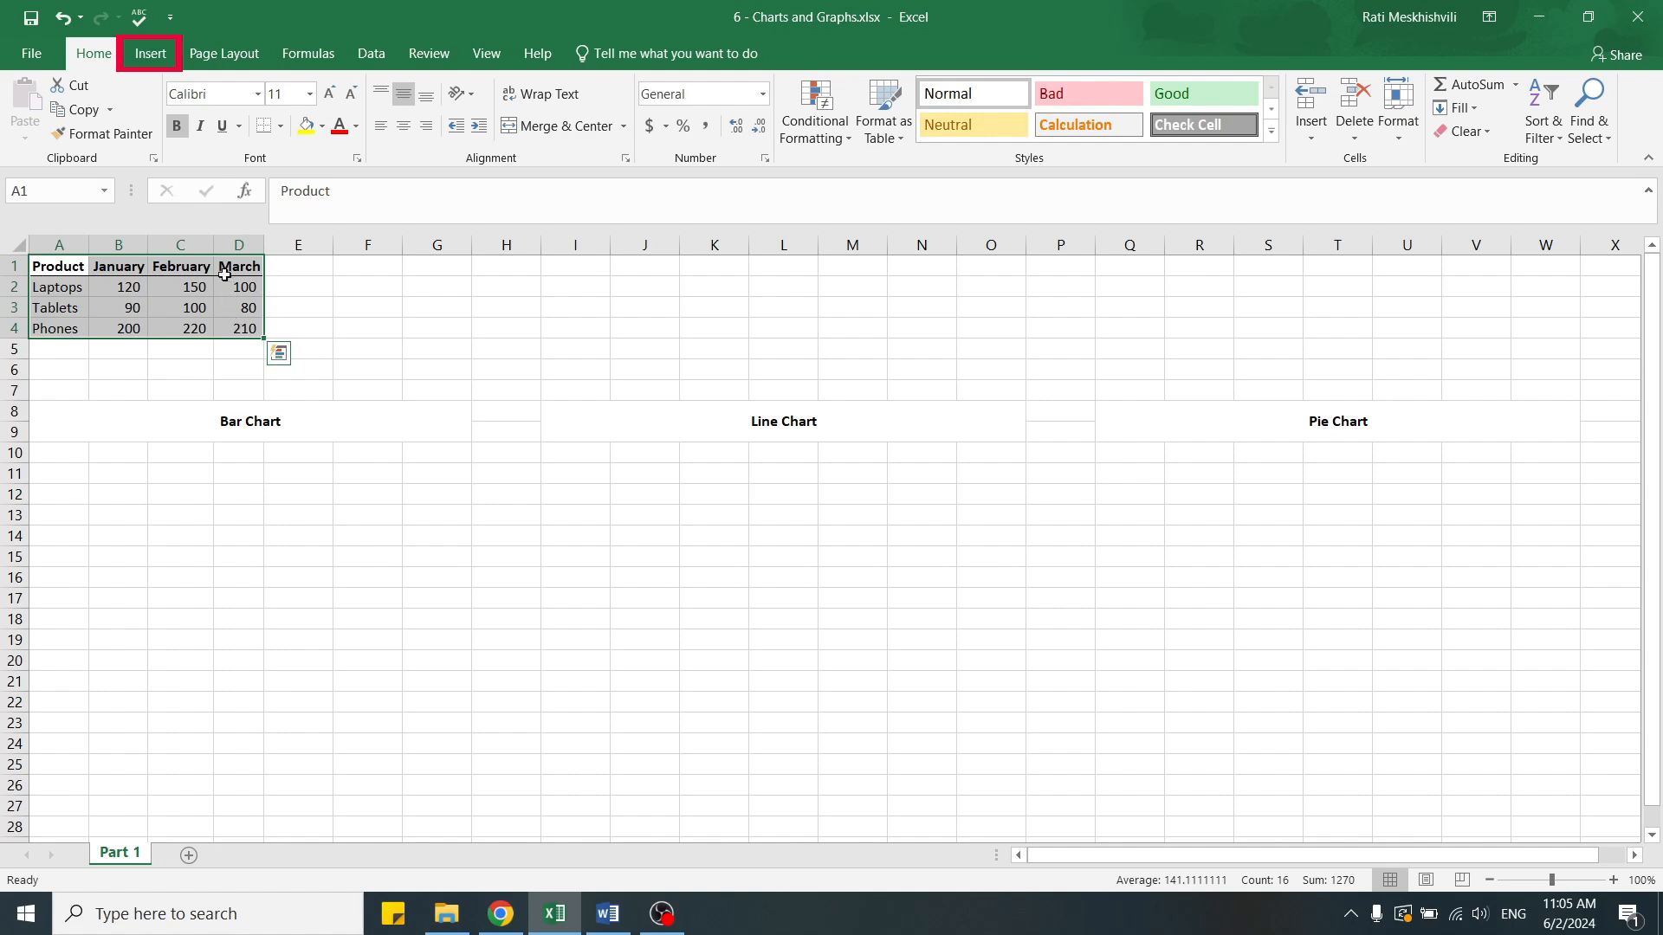
left_click(147, 59)
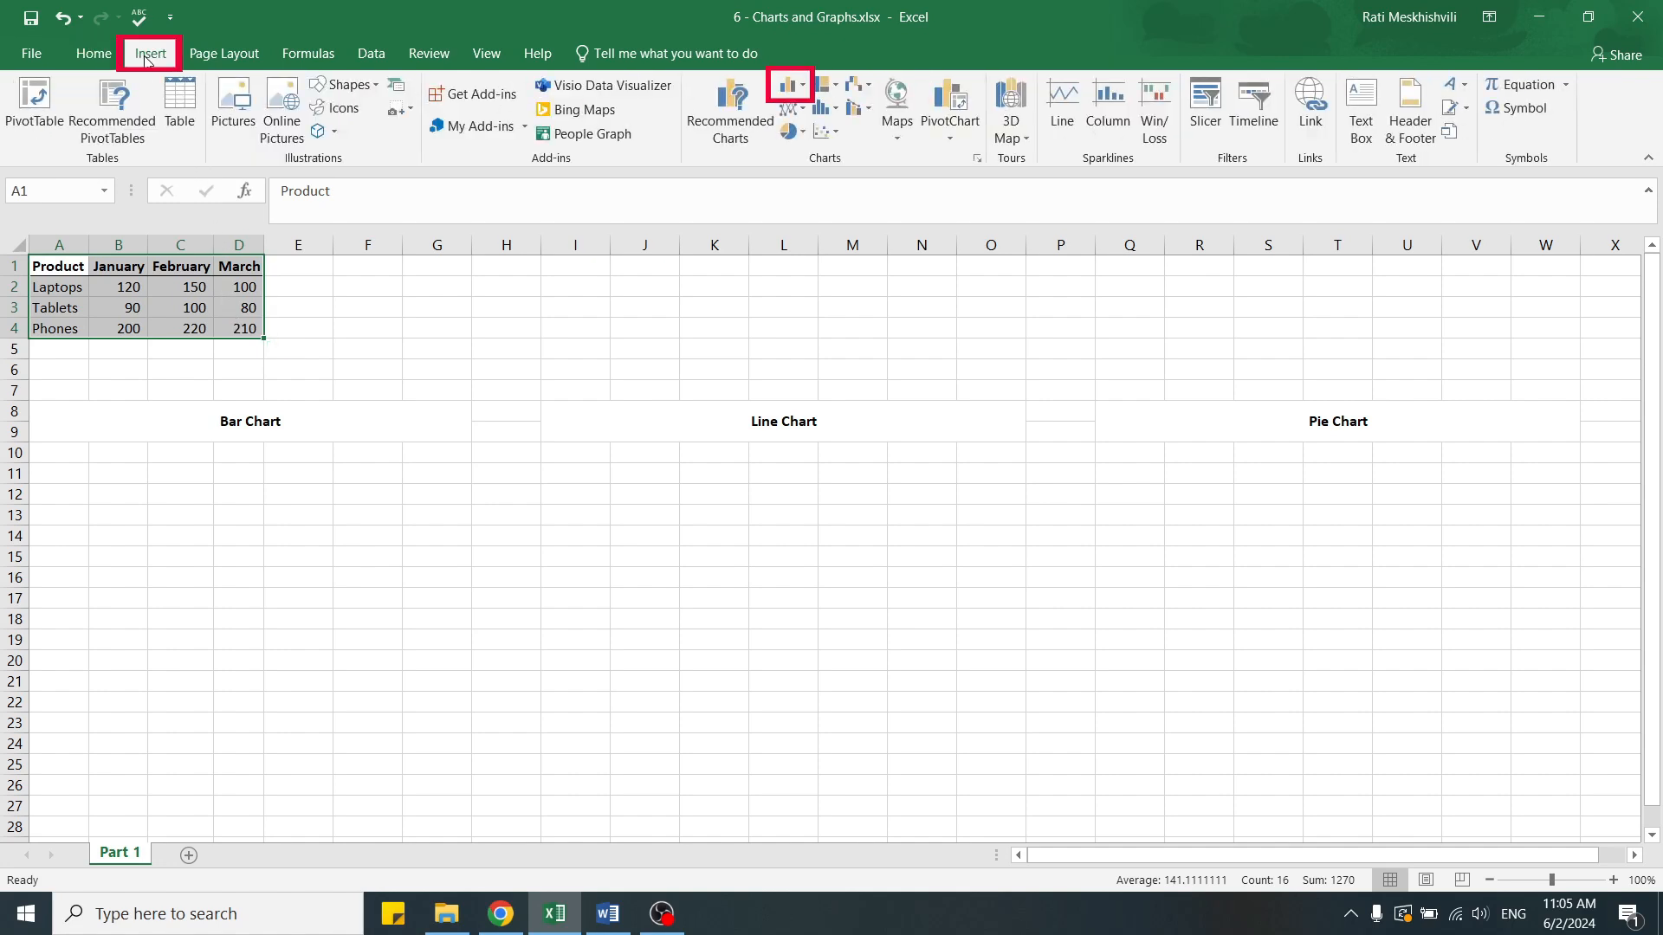
left_click(796, 87)
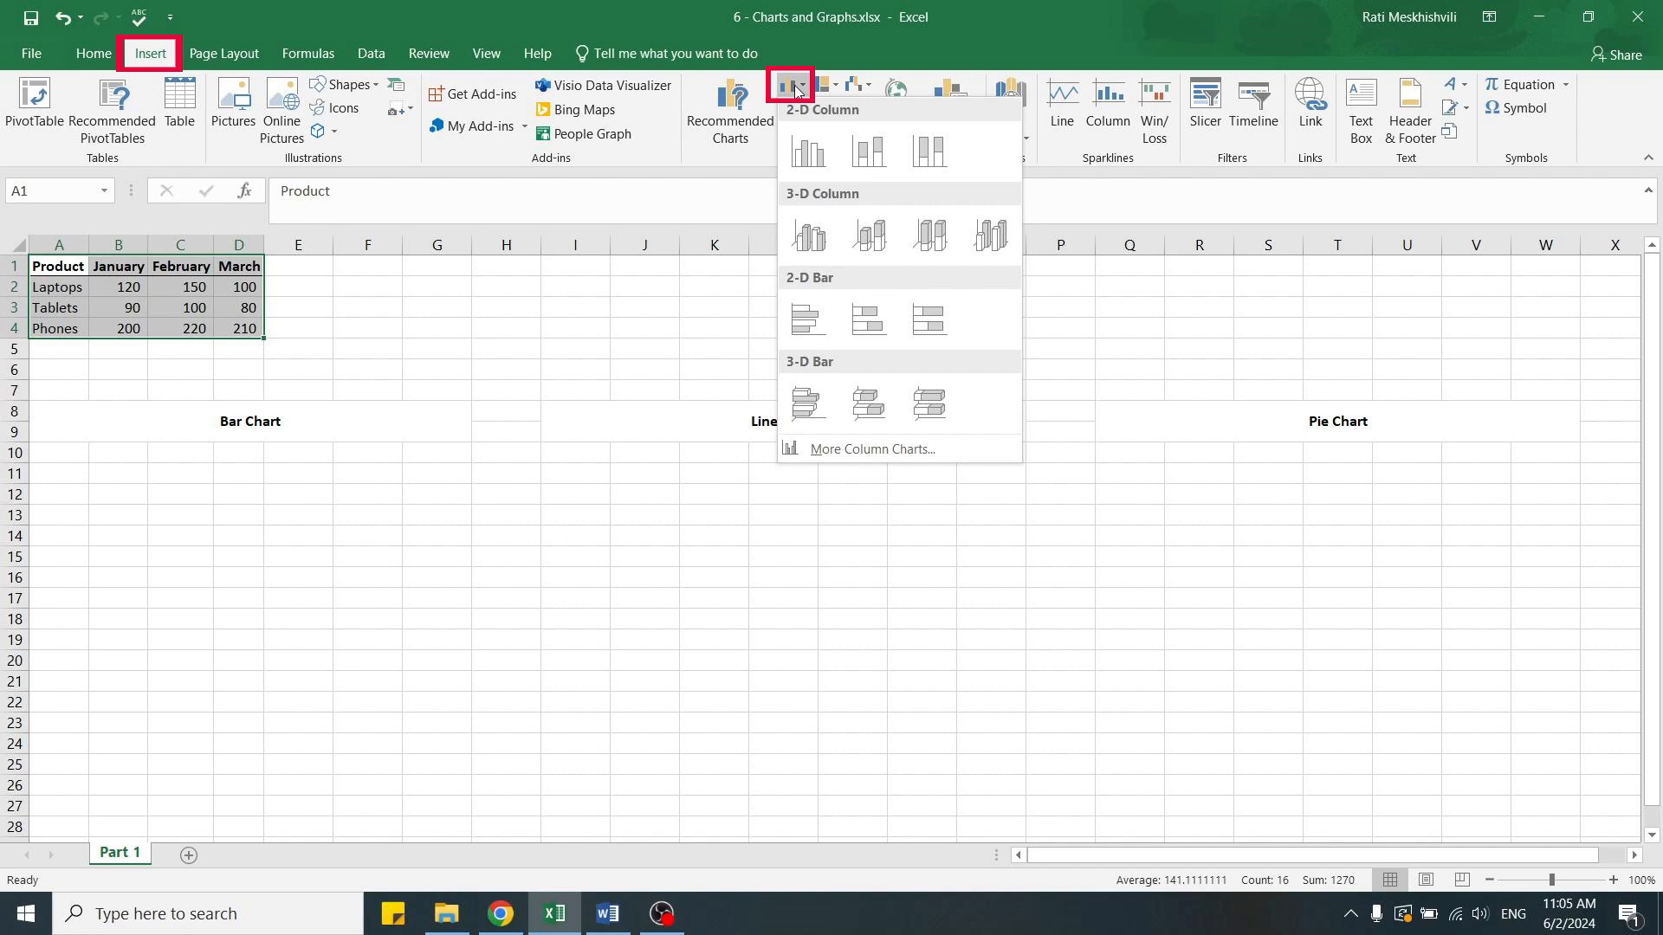
left_click(808, 151)
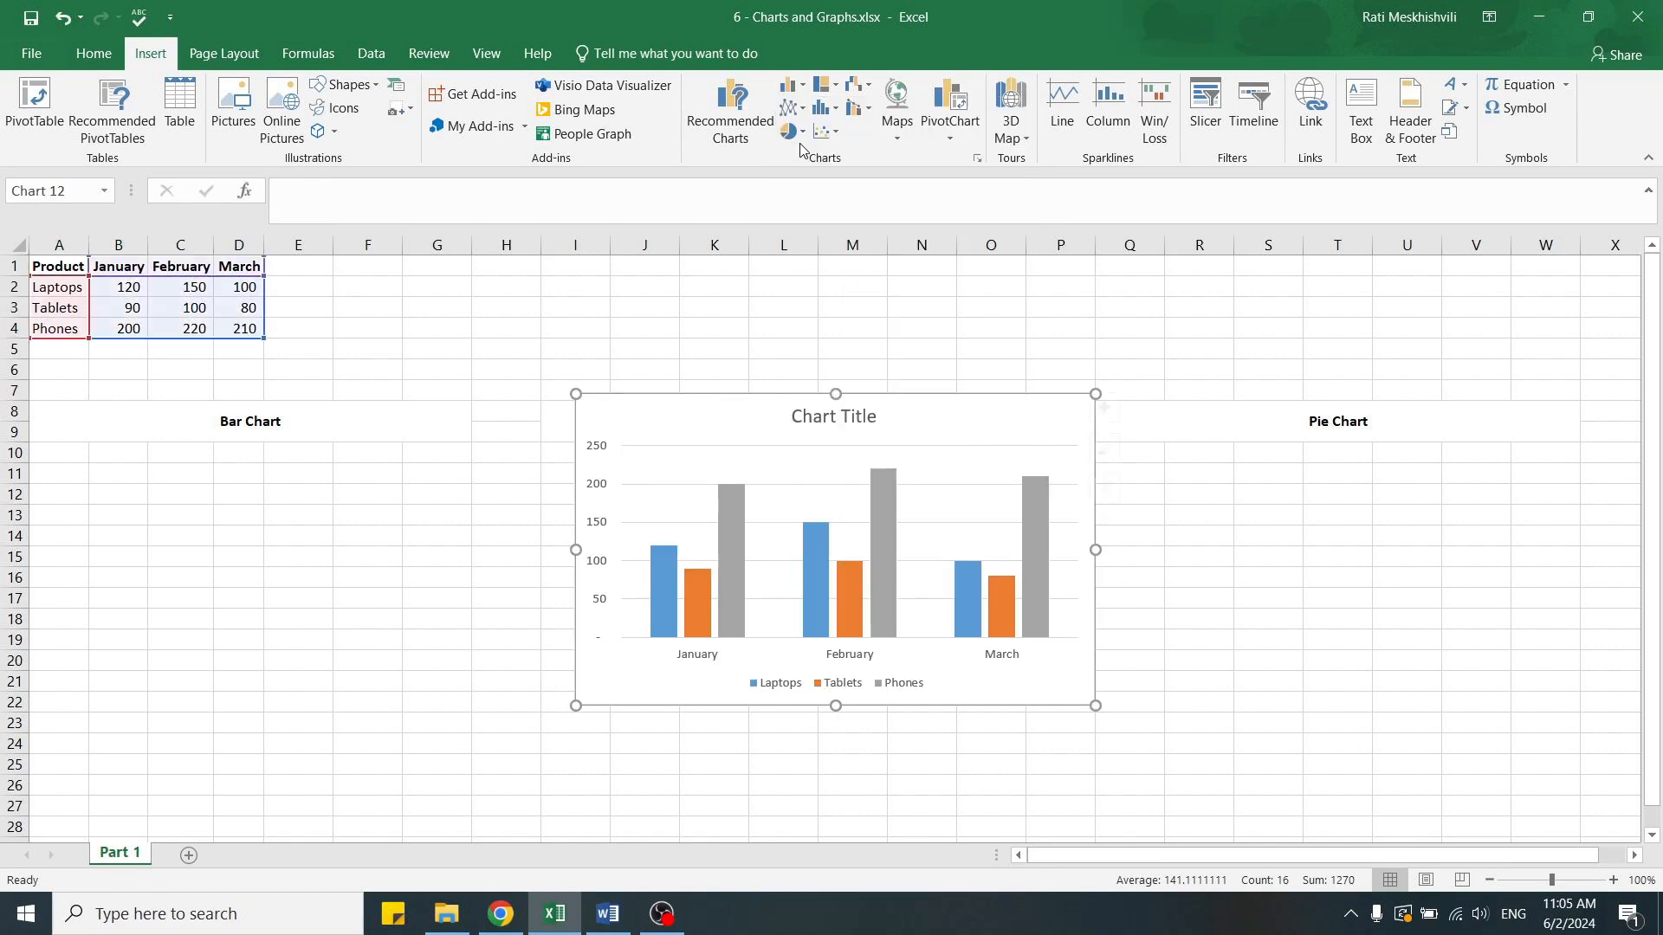
Place the column chart beneath the Bar Chart heading and narrow it to fit columns A to G.
left_click_drag(677, 416, 130, 488)
left_click_drag(507, 615, 472, 620)
left_click(574, 329)
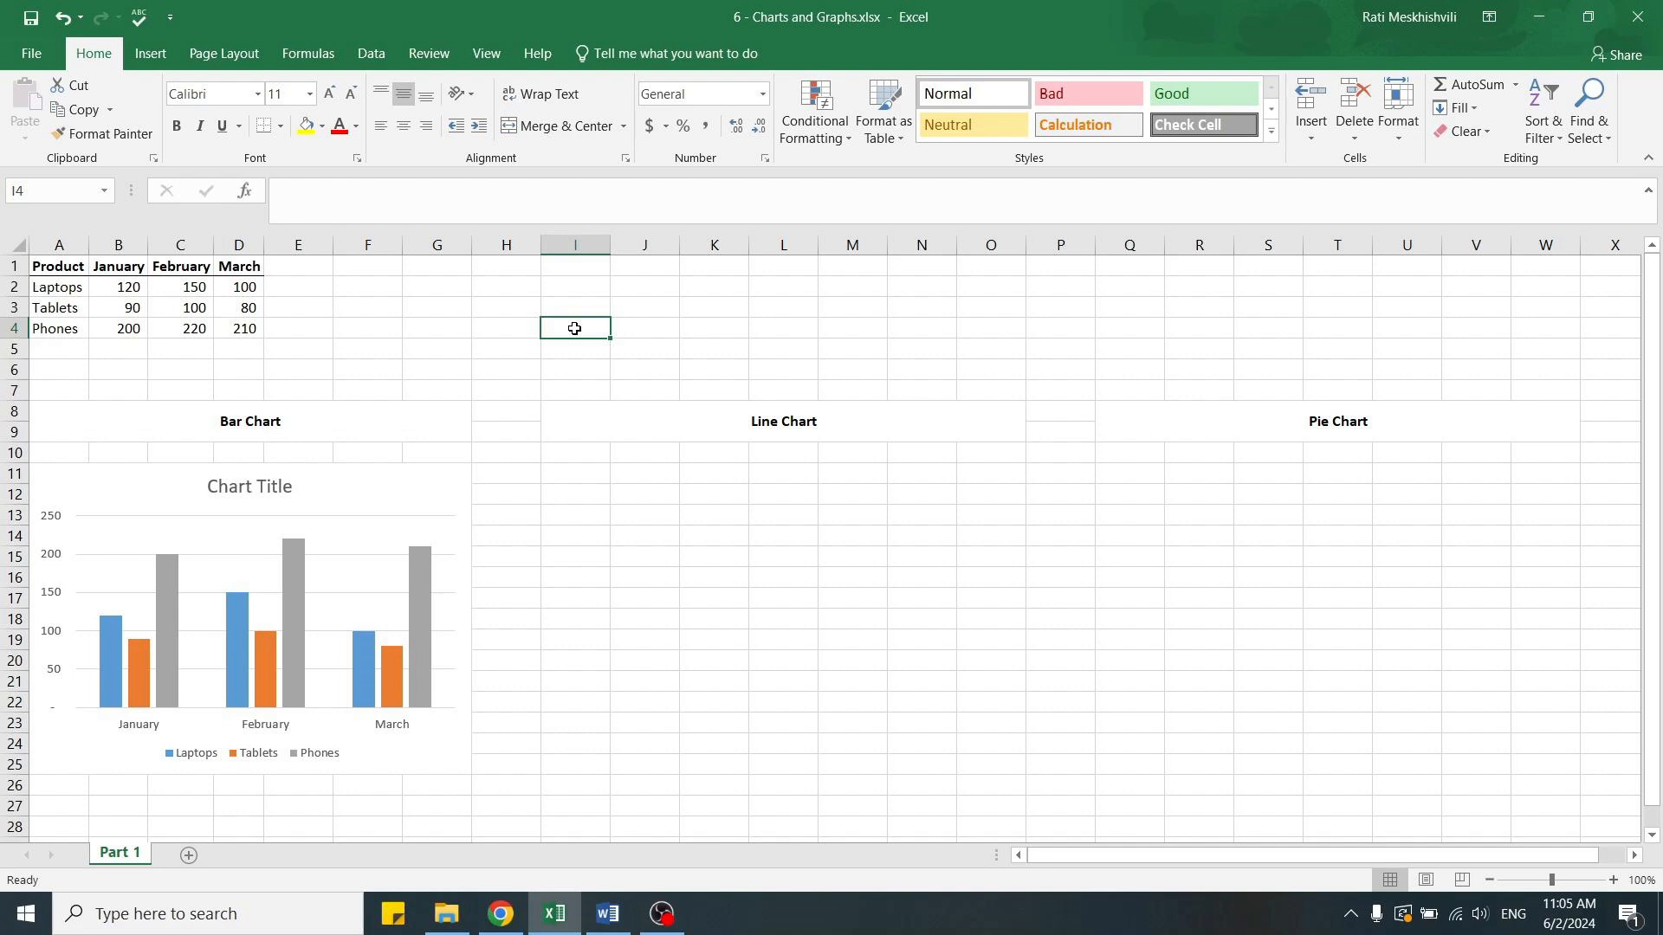
Insert a basic 2-D line chart from the product sales table in A1:D4.
left_click_drag(54, 268, 236, 322)
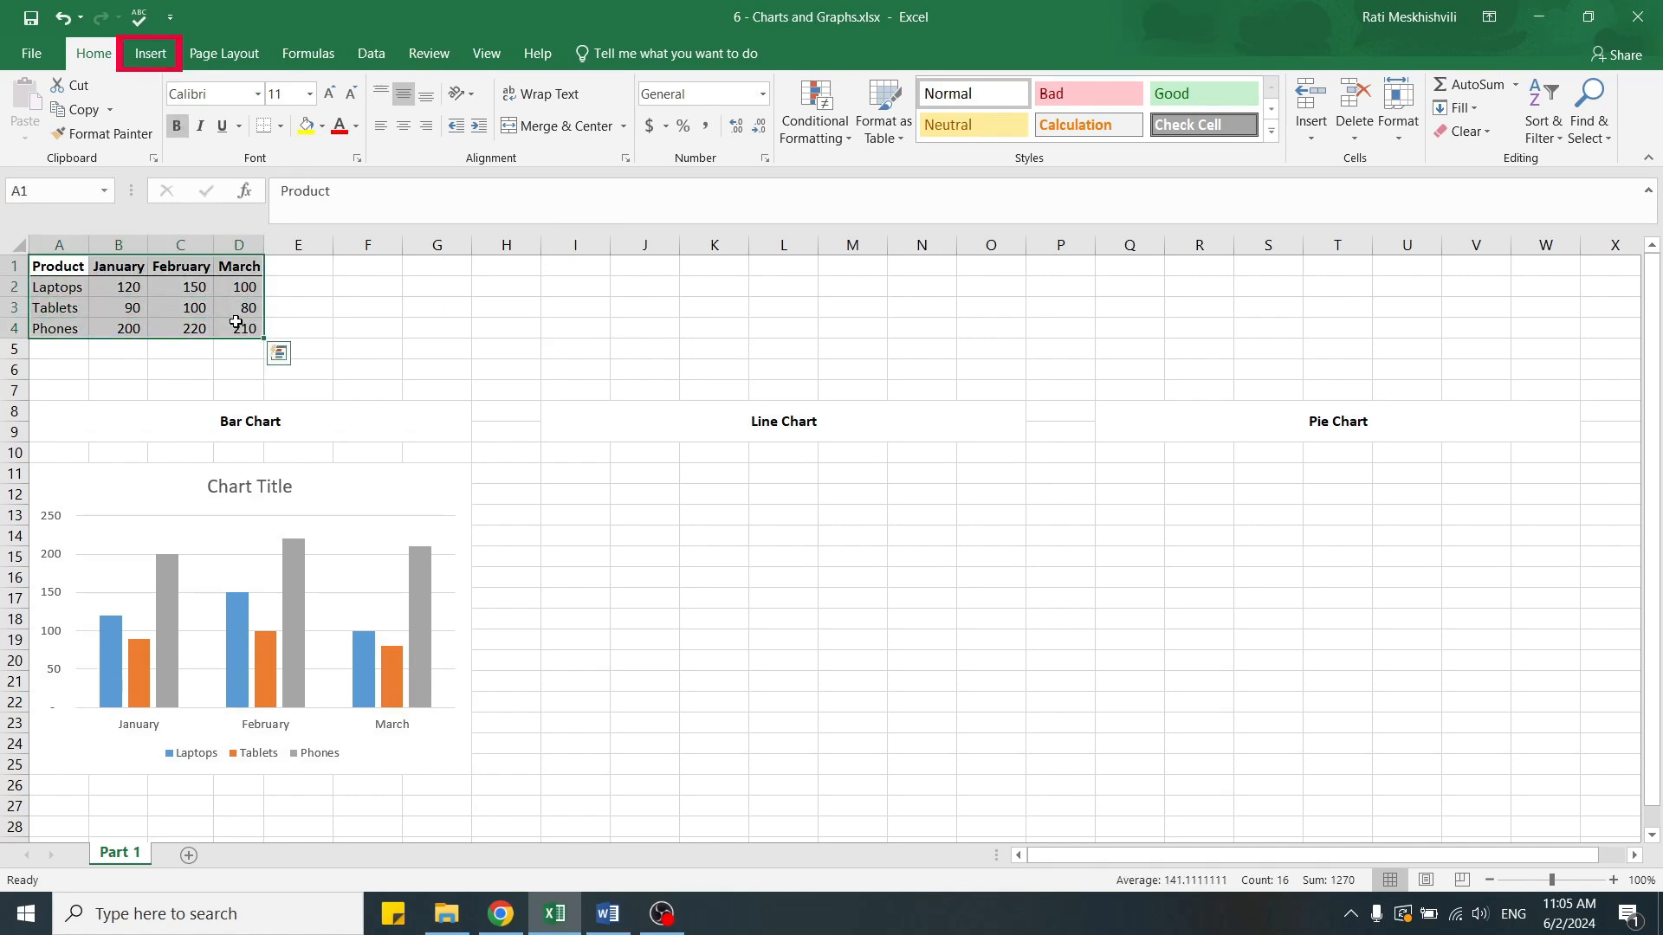
left_click(157, 53)
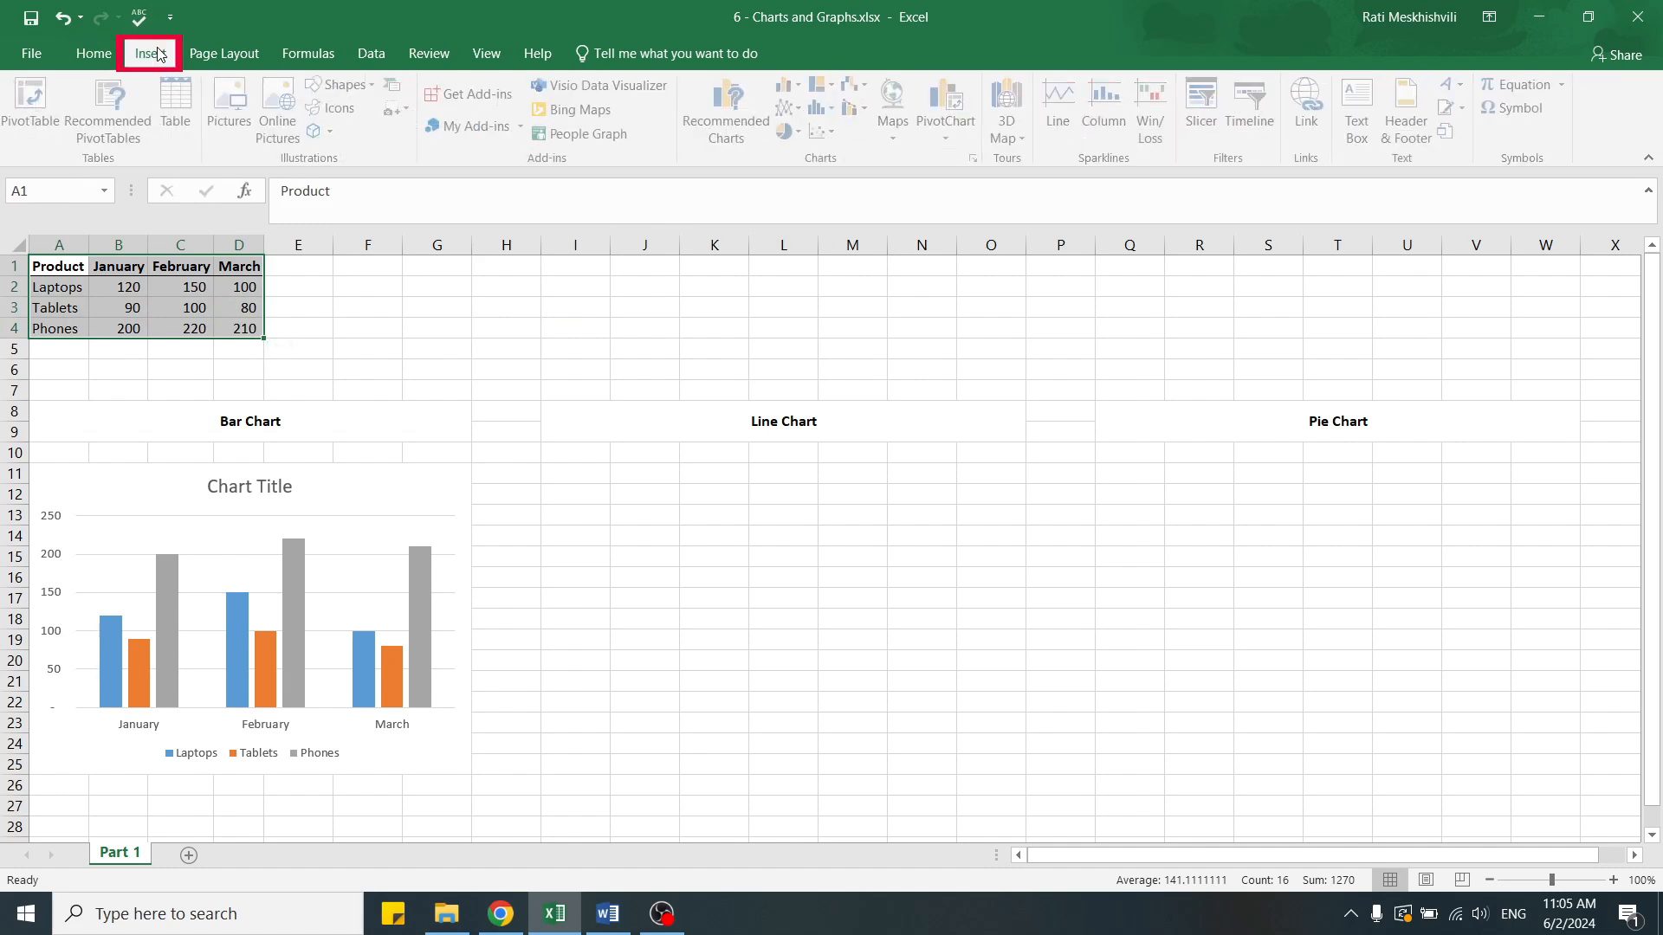
left_click(804, 108)
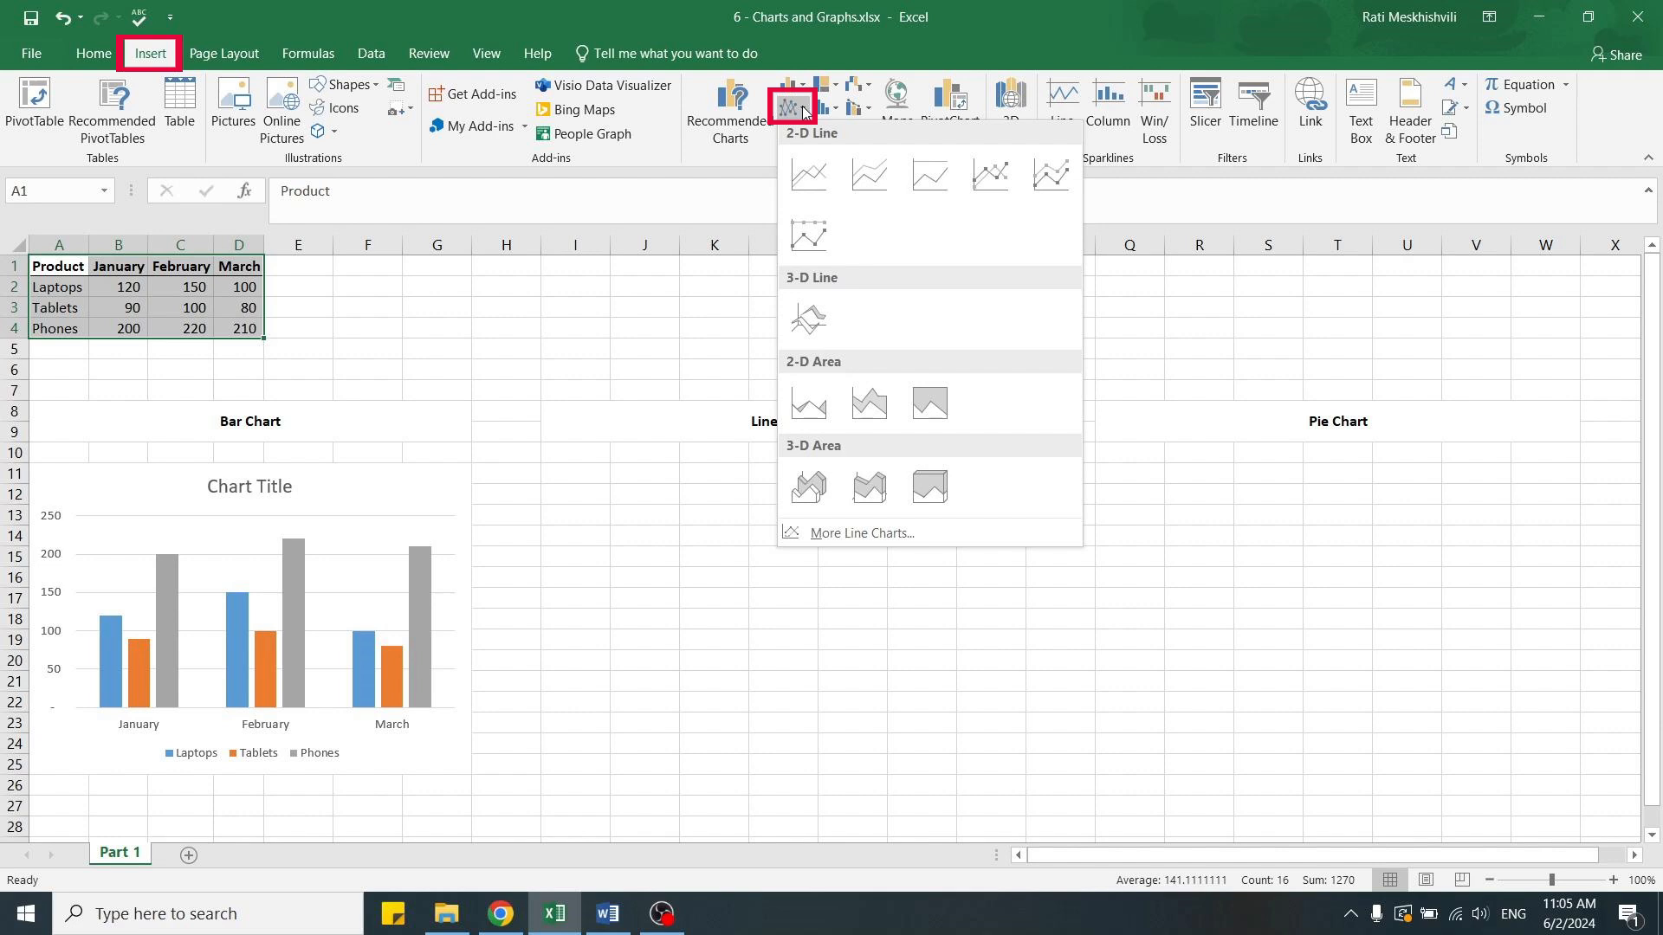
left_click(789, 175)
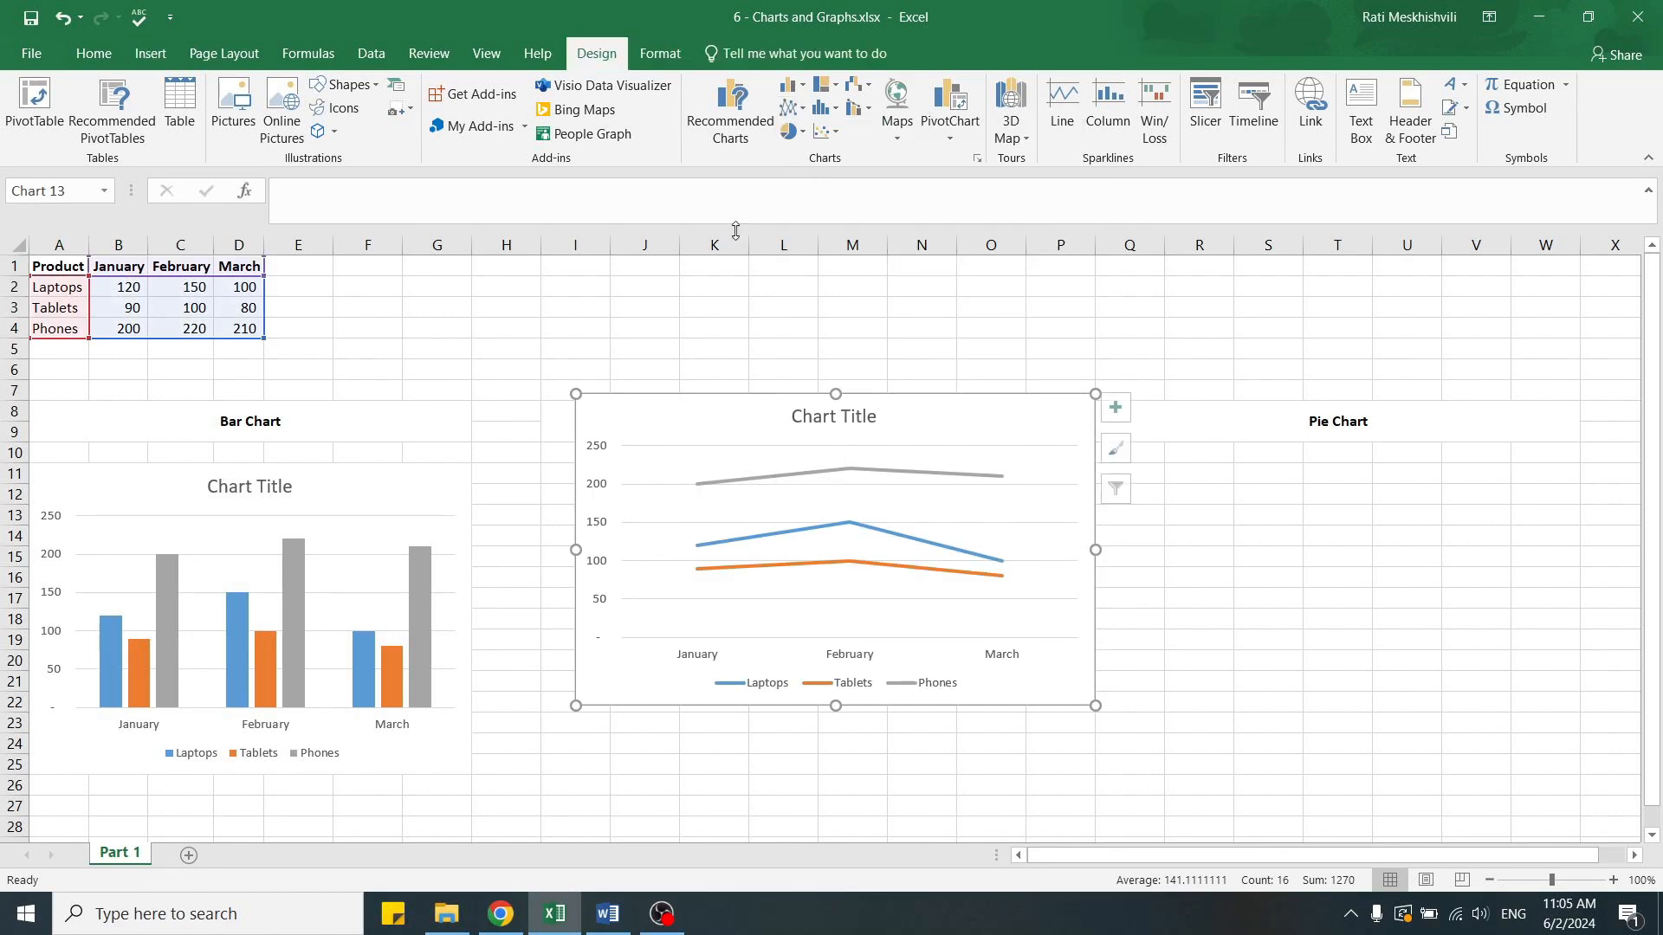
Place the line chart beneath the Line Chart heading and narrow it to fit columns I to O.
left_click_drag(603, 416, 569, 486)
left_click_drag(1061, 619, 1026, 619)
left_click(713, 328)
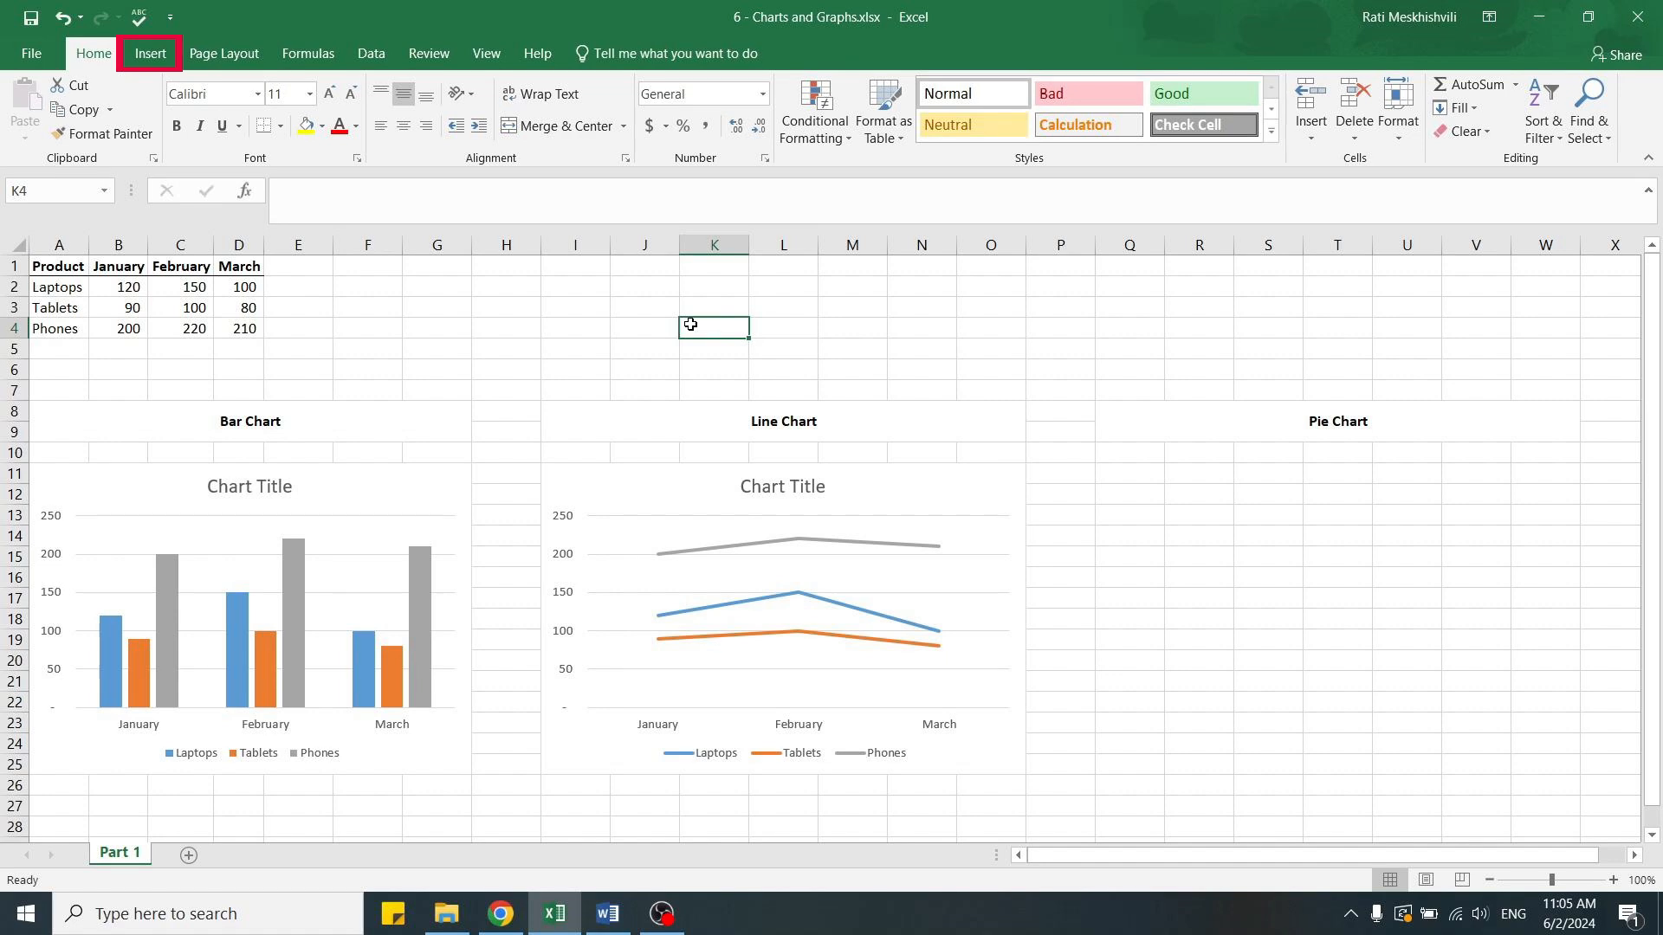
Insert a 2-D pie chart from A1:D4 and place it beneath the Pie Chart heading.
left_click_drag(65, 268, 251, 331)
left_click(166, 54)
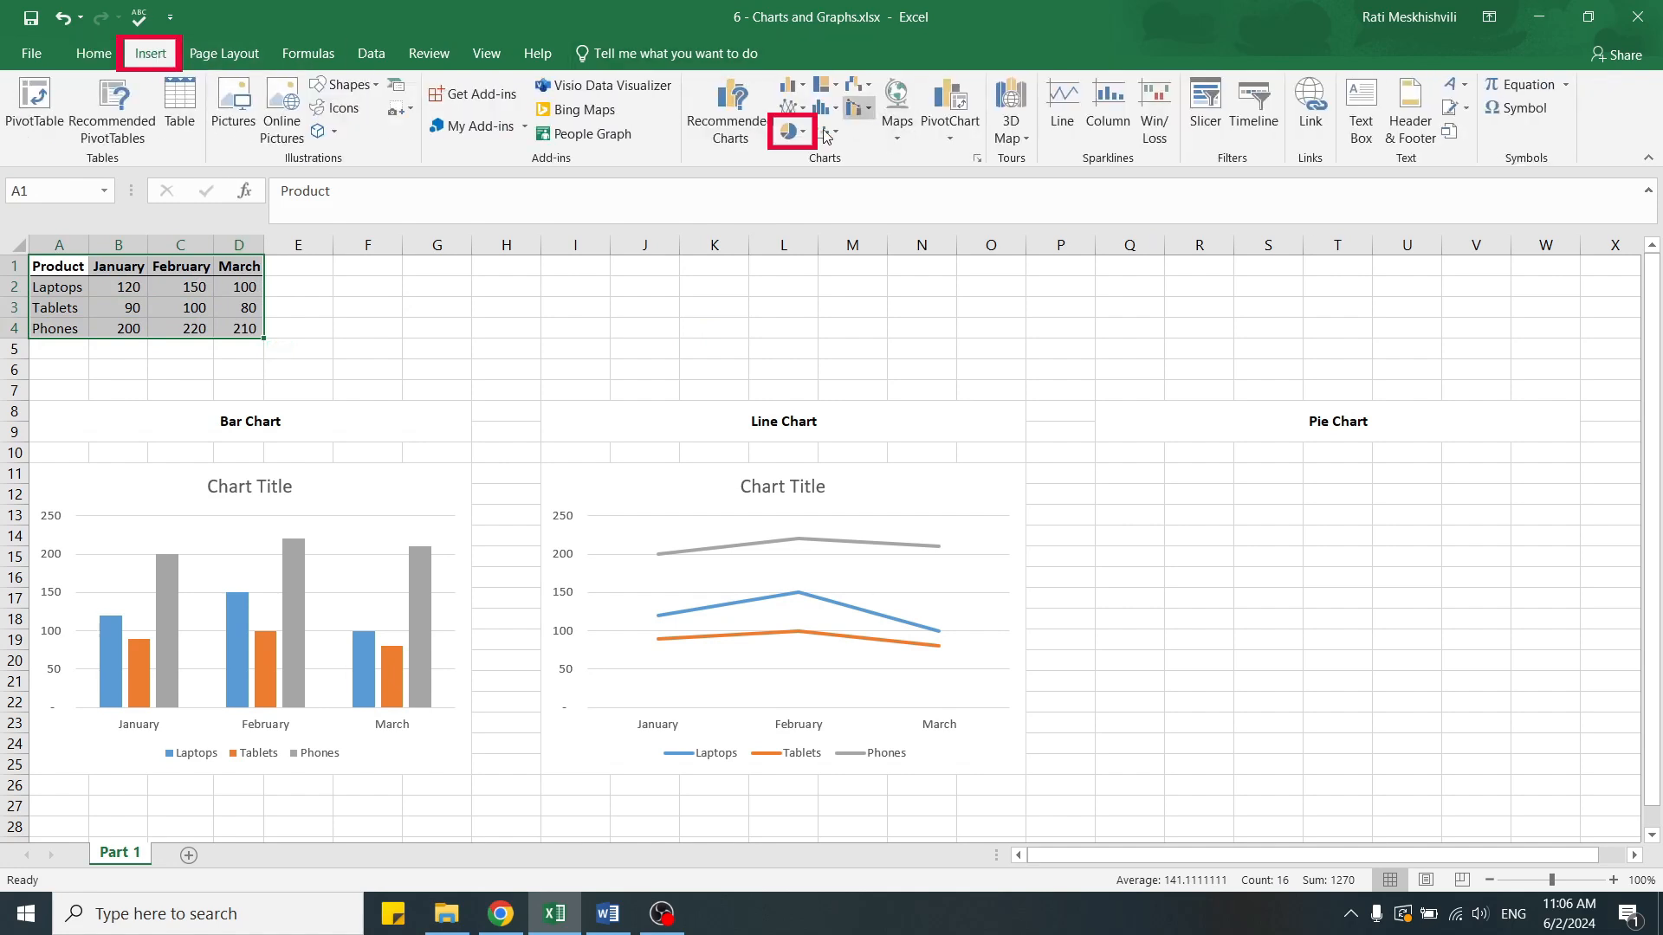
left_click(791, 133)
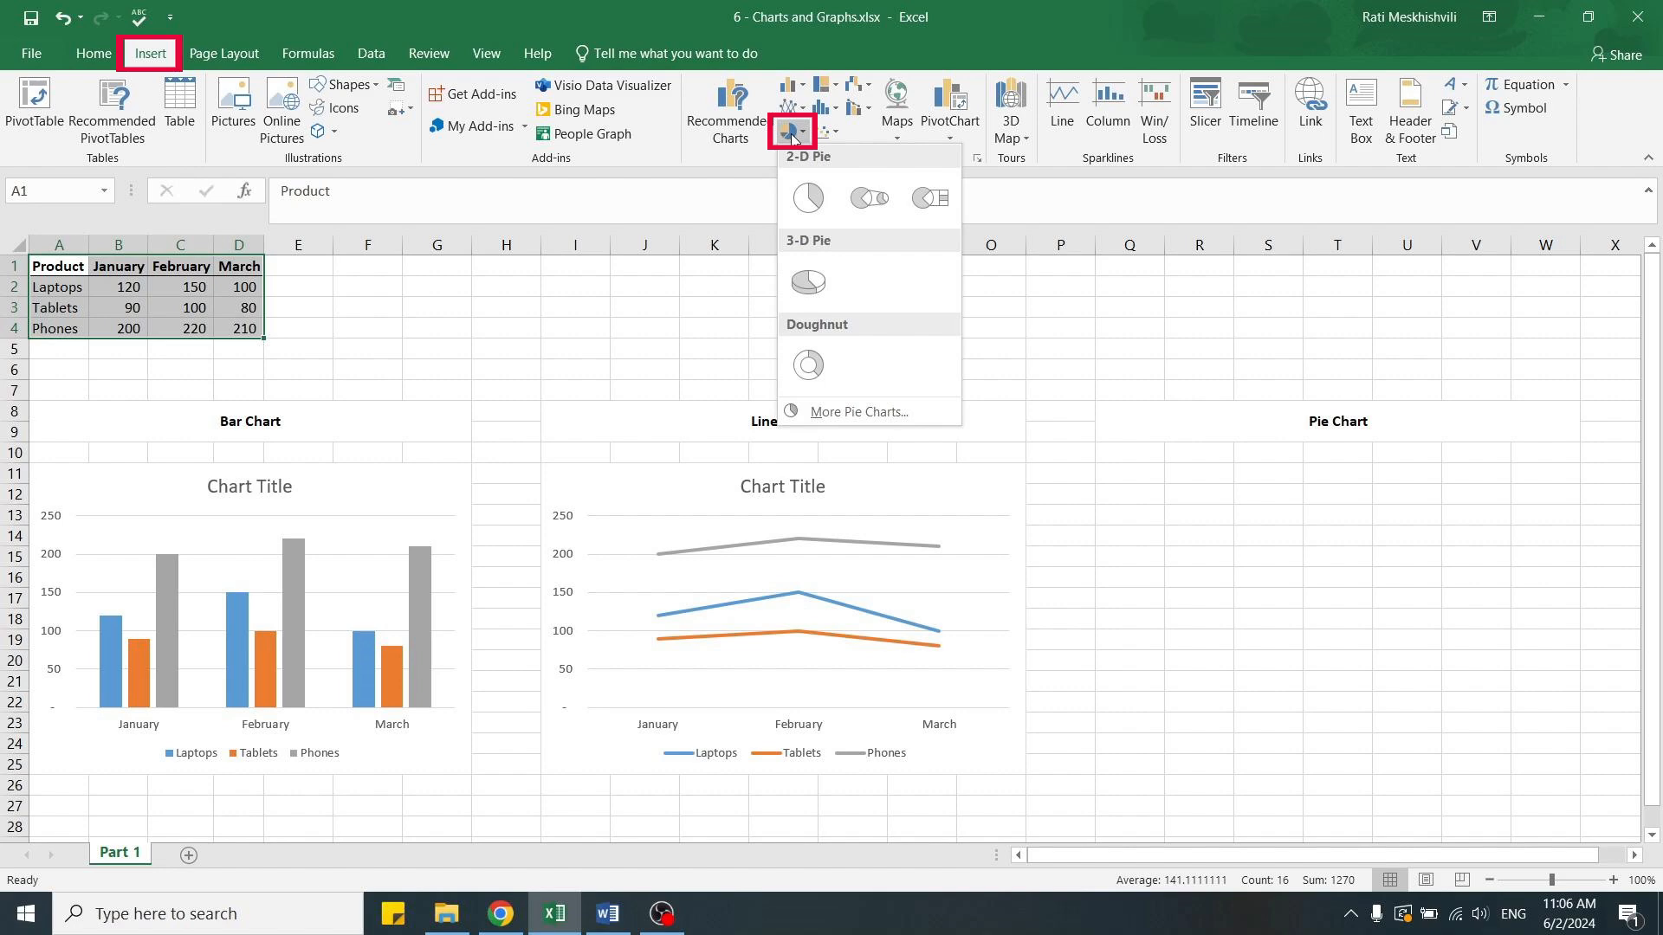
left_click(808, 198)
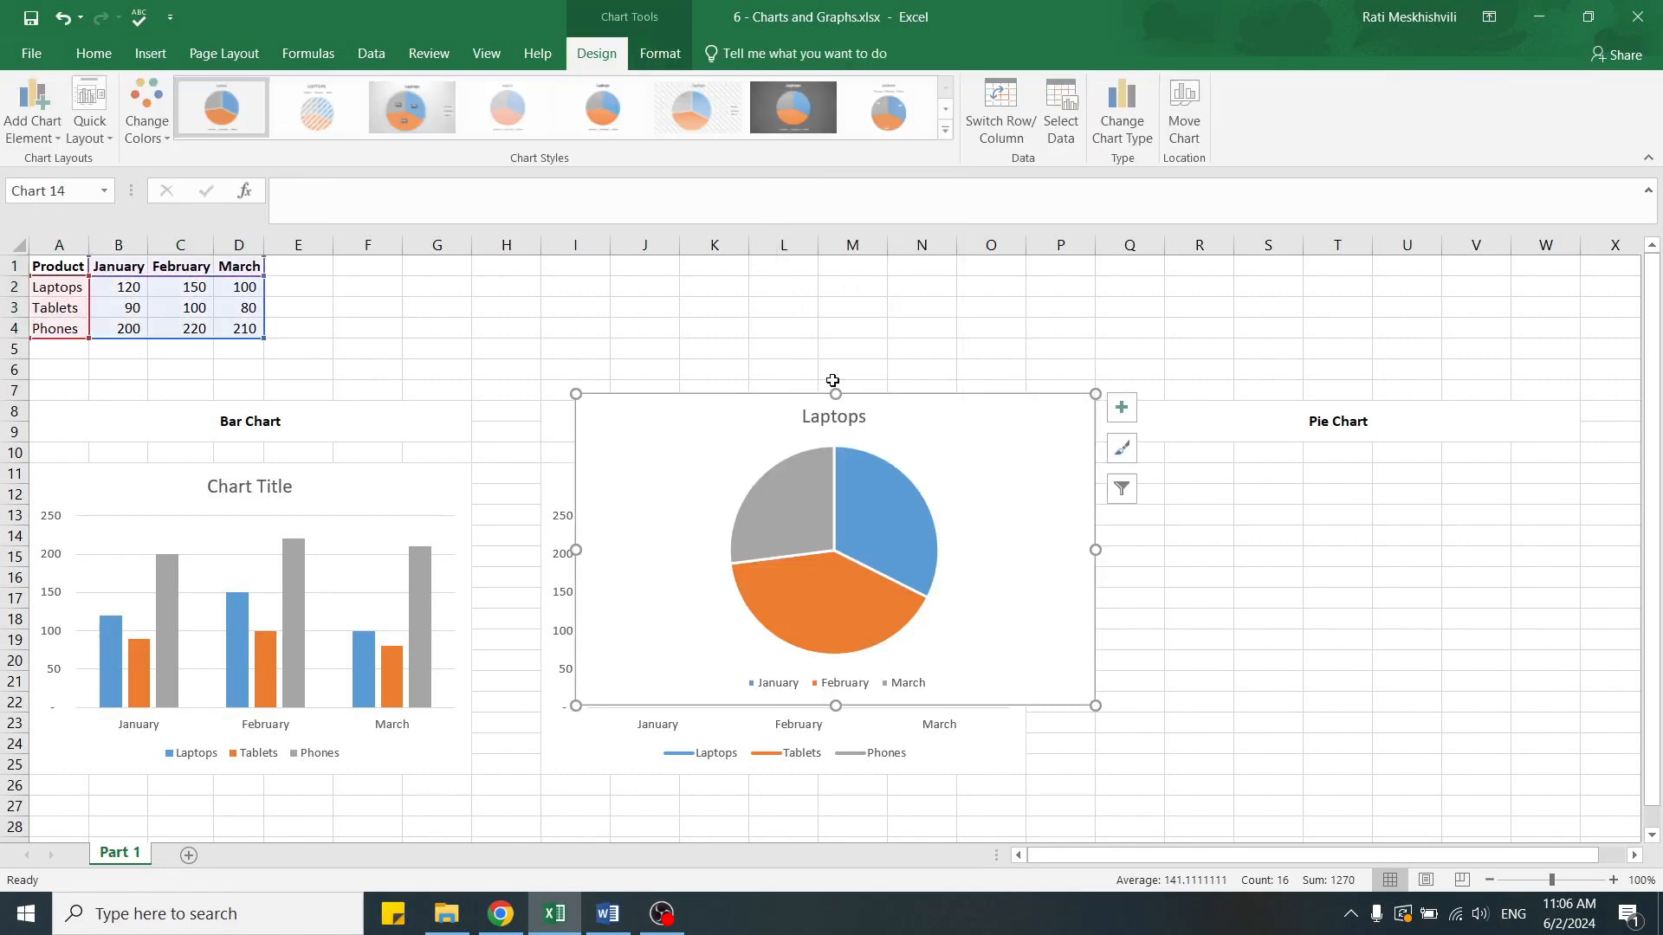
left_click_drag(1040, 446, 1559, 523)
left_click(717, 326)
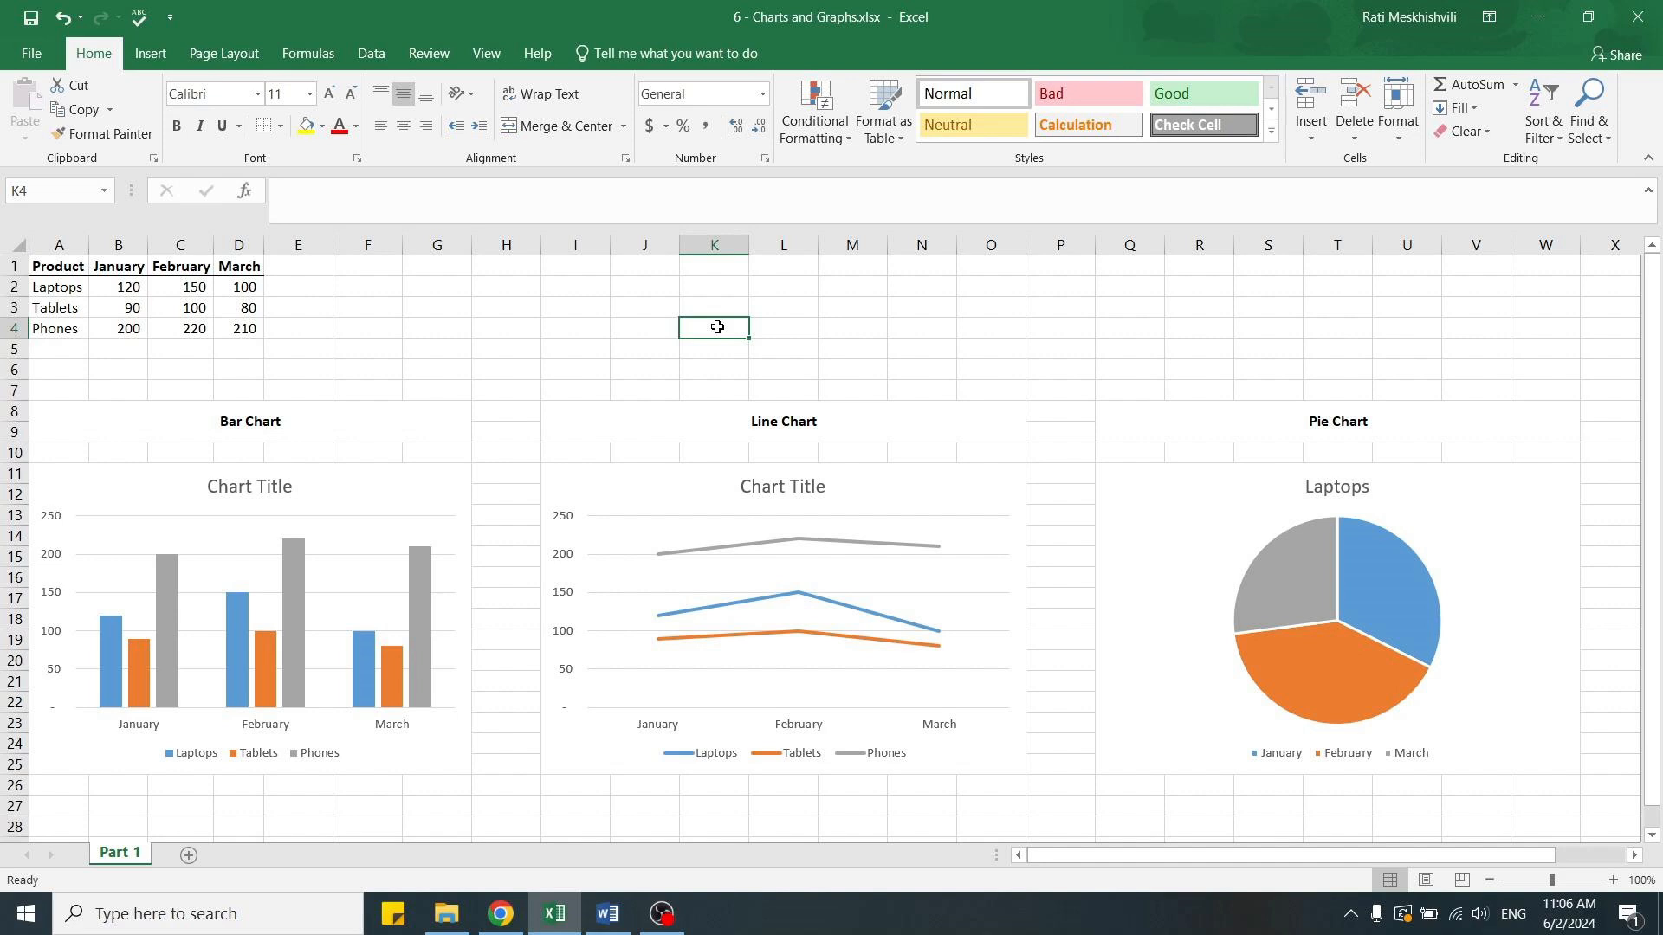
Replace the Laptops pie chart with a 2-D pie chart of the January data in B1:B4.
left_click(1139, 504)
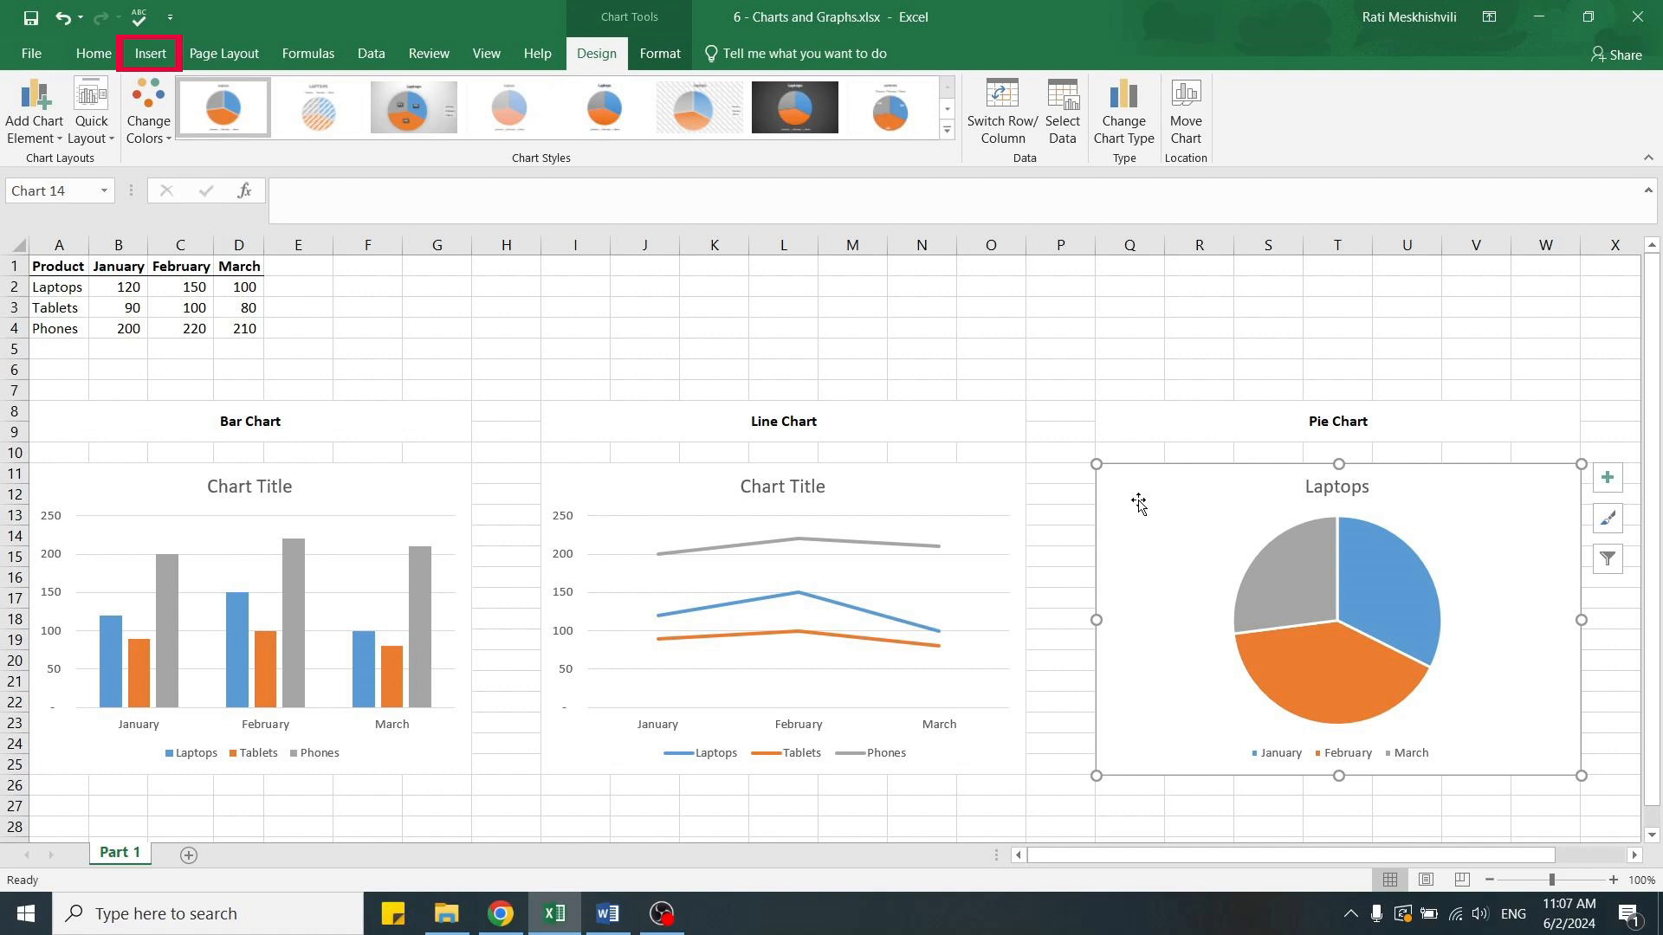
key("Delete")
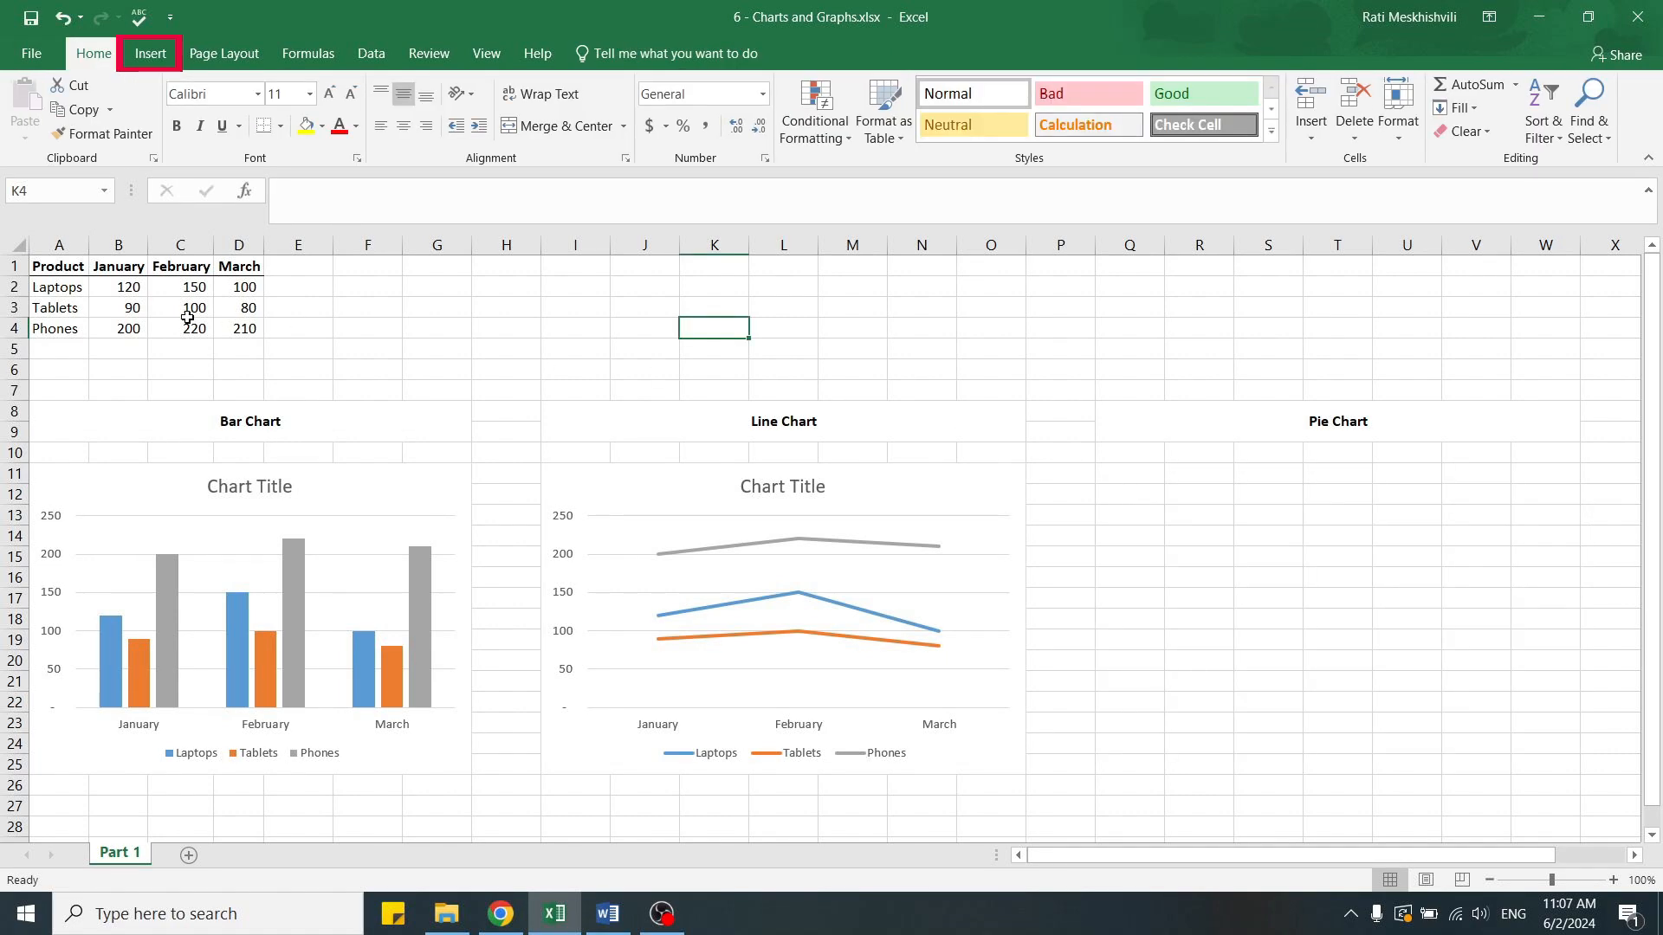
left_click_drag(115, 261, 122, 329)
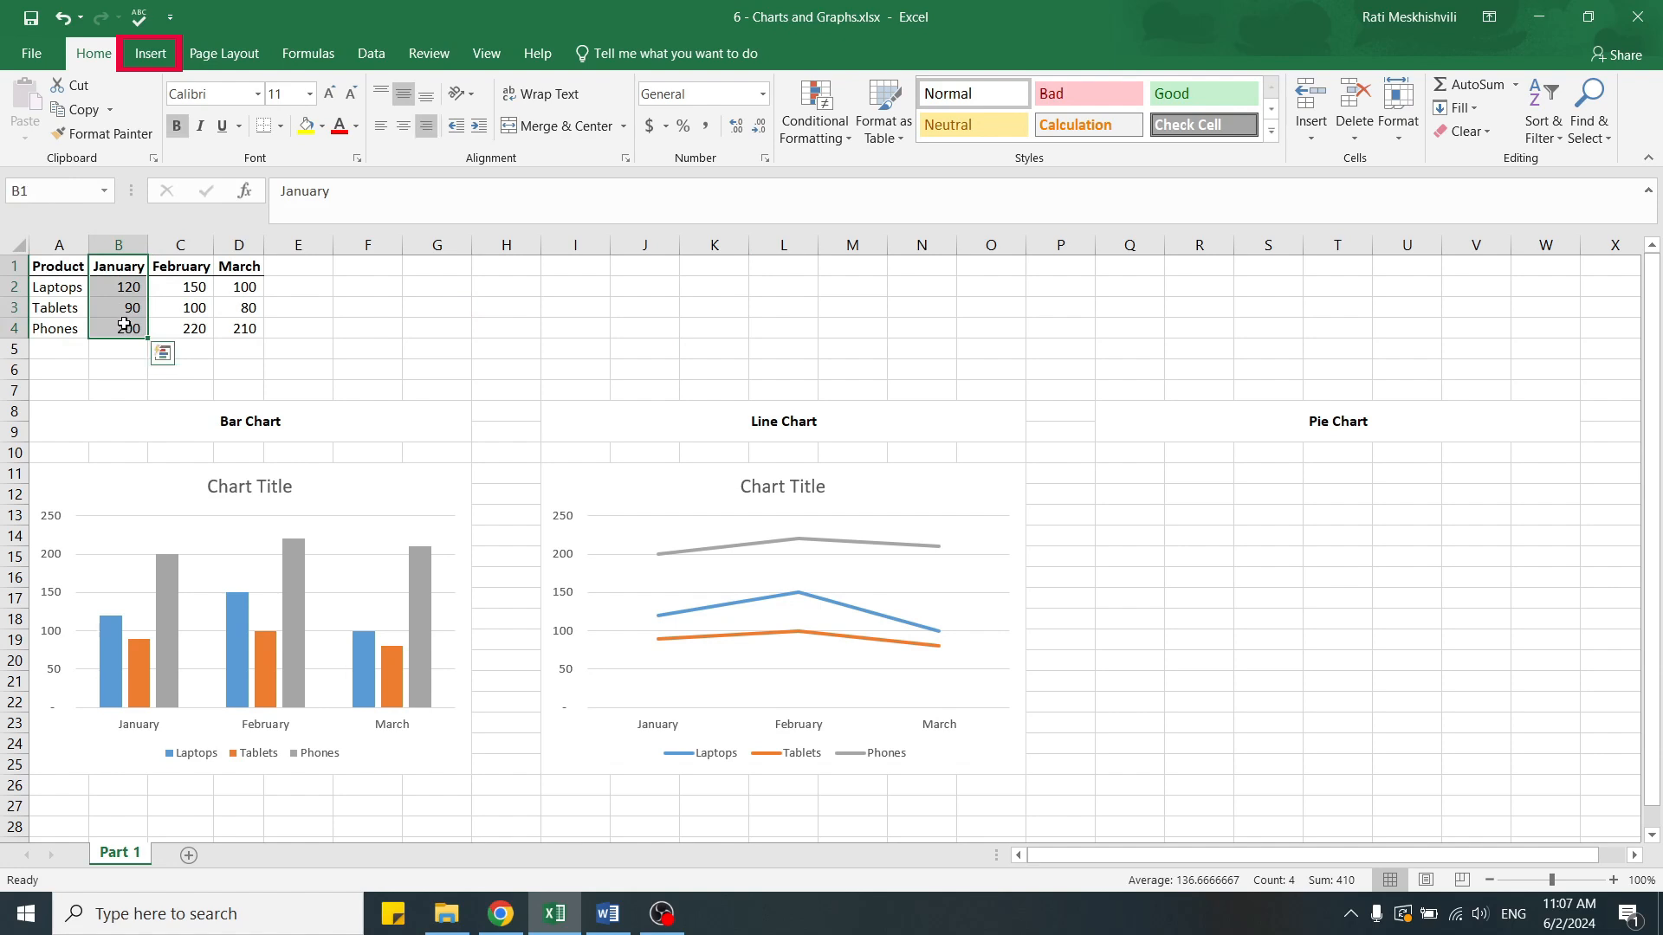
left_click(152, 52)
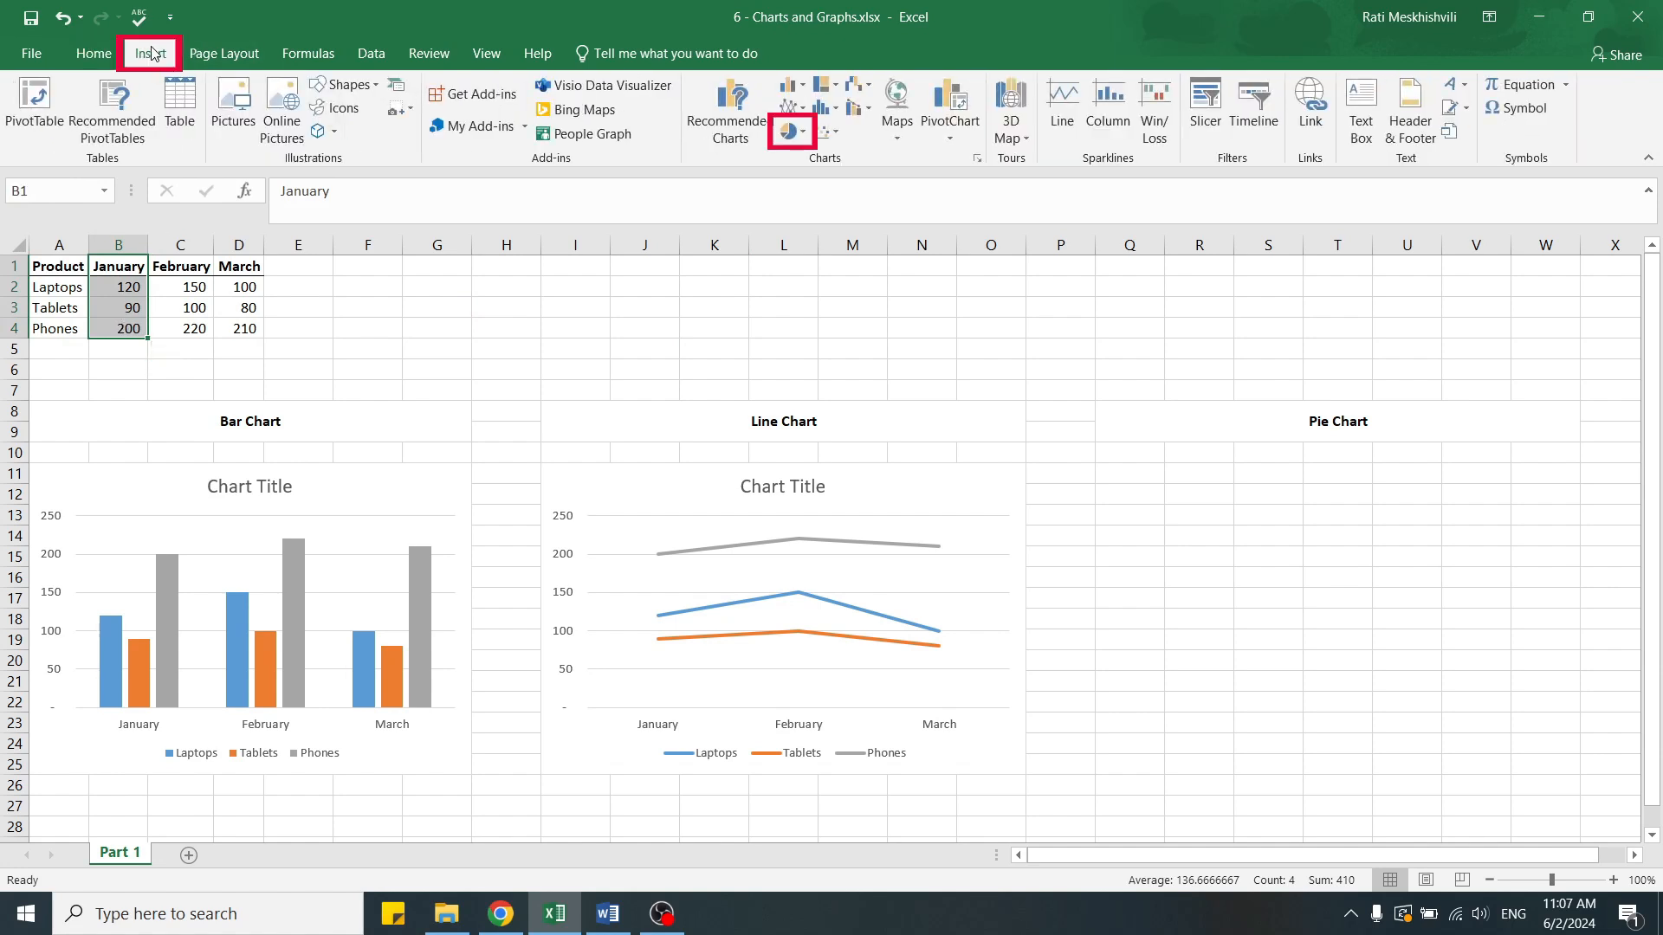
left_click(802, 137)
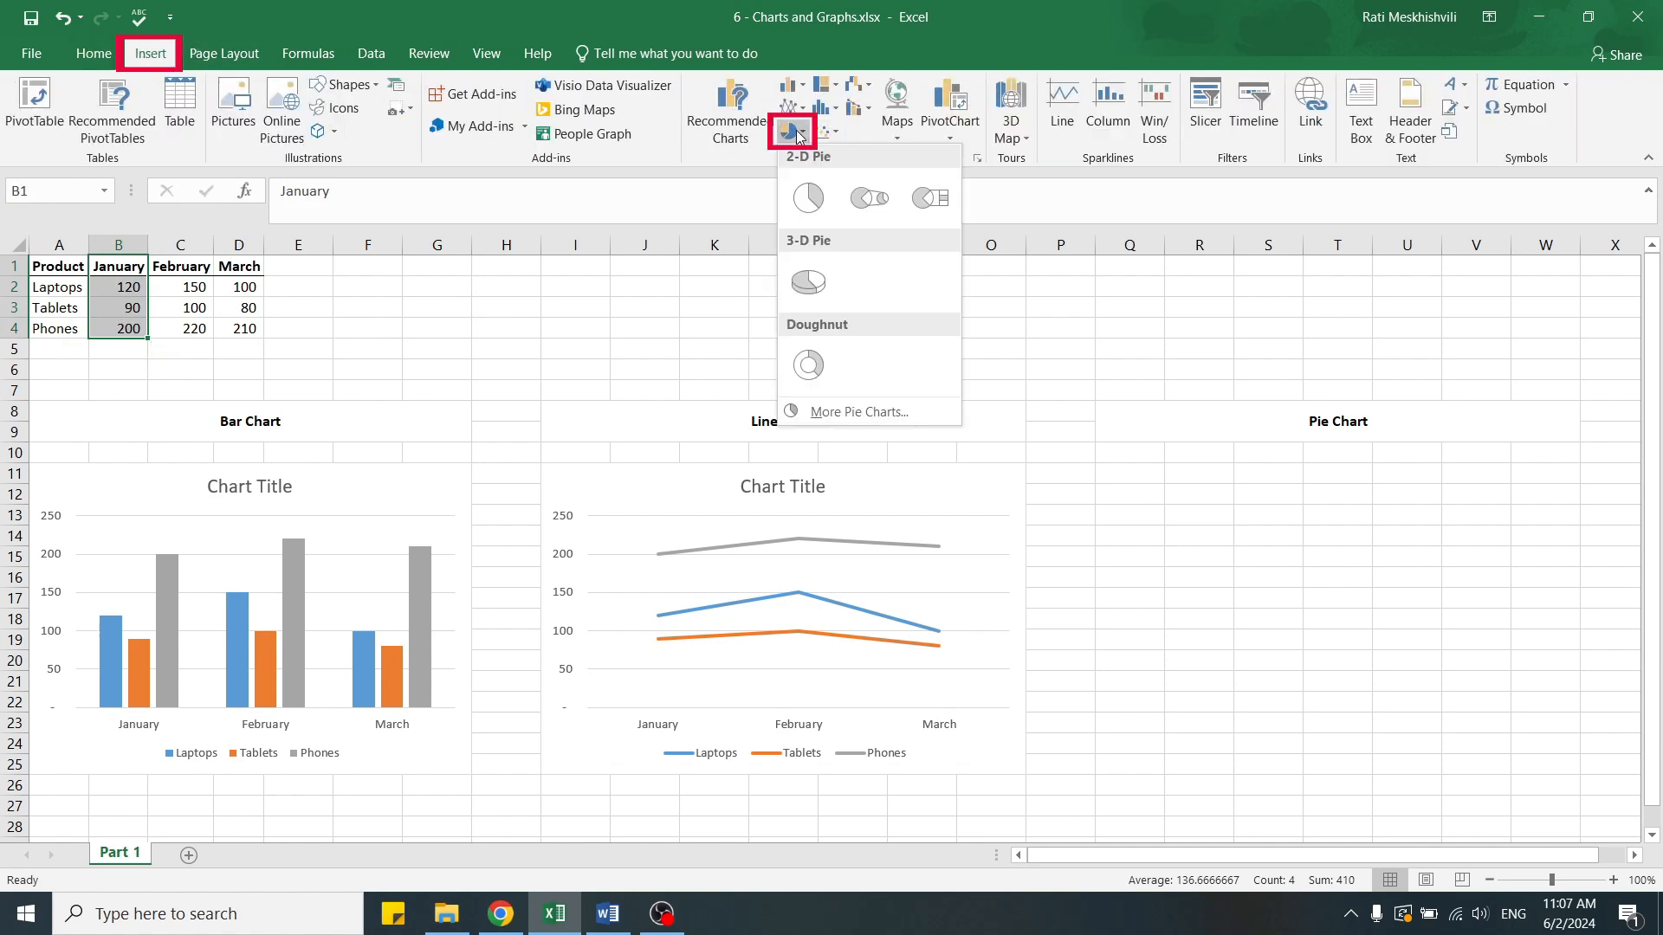
left_click(808, 197)
Place the January pie chart beneath the Pie Chart heading and fit its width to columns Q to W.
left_click_drag(628, 433, 1149, 503)
left_click_drag(1589, 616, 1579, 616)
left_click(703, 331)
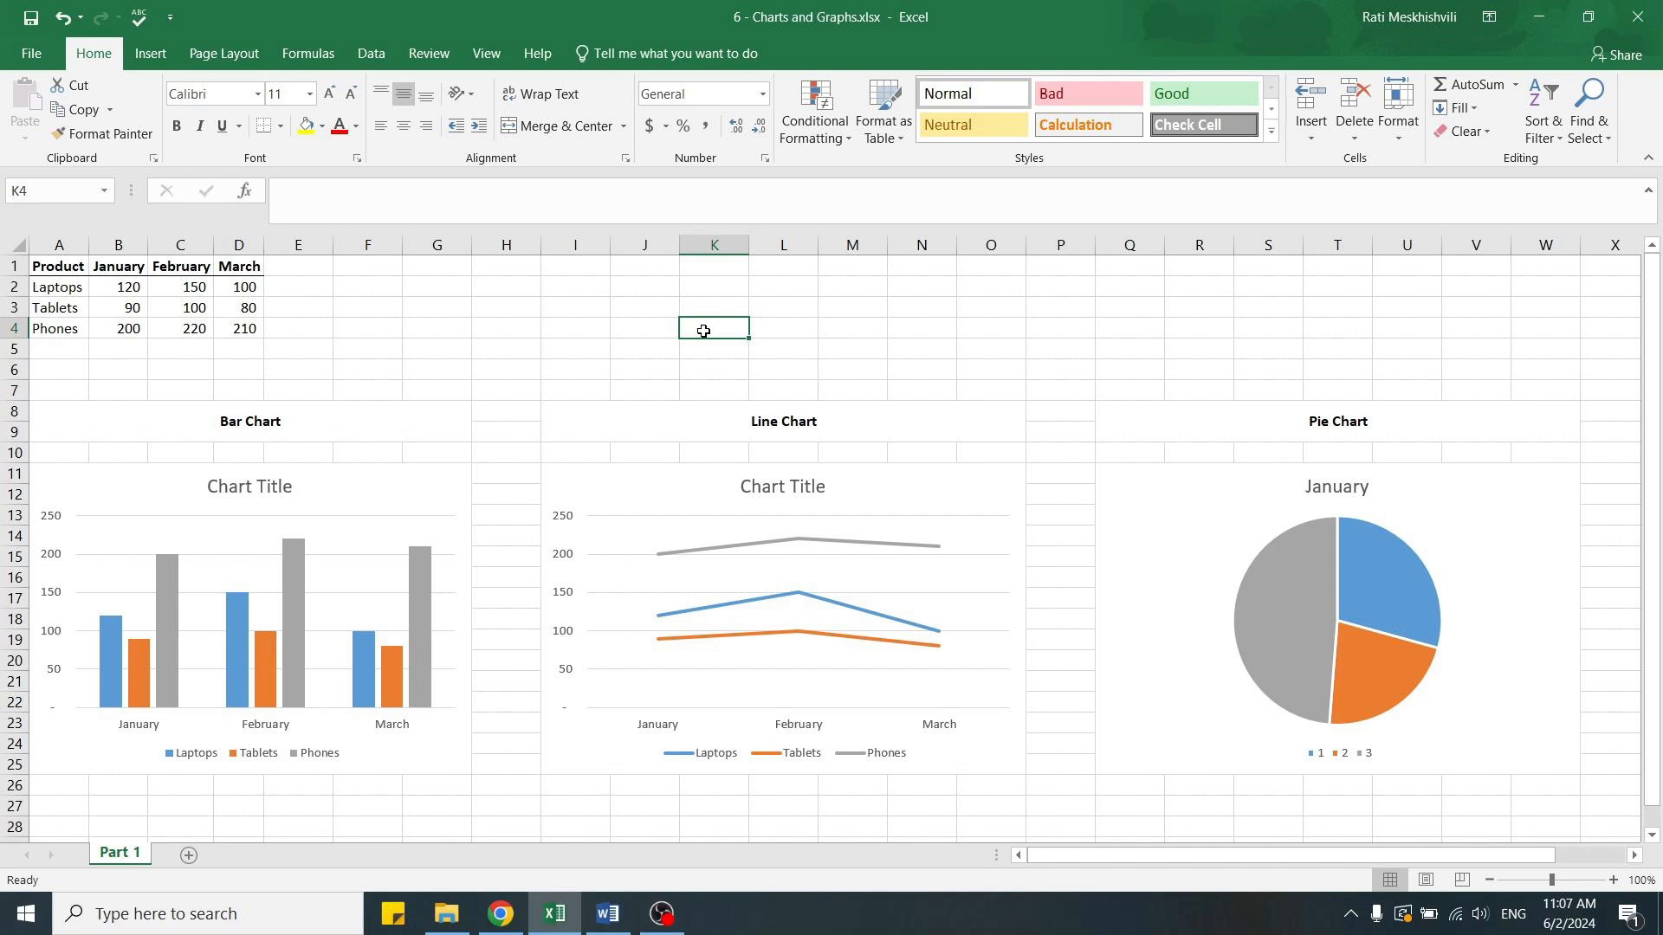
Set the January pie chart's category axis labels to the product names in A2:A4.
left_click(1123, 475)
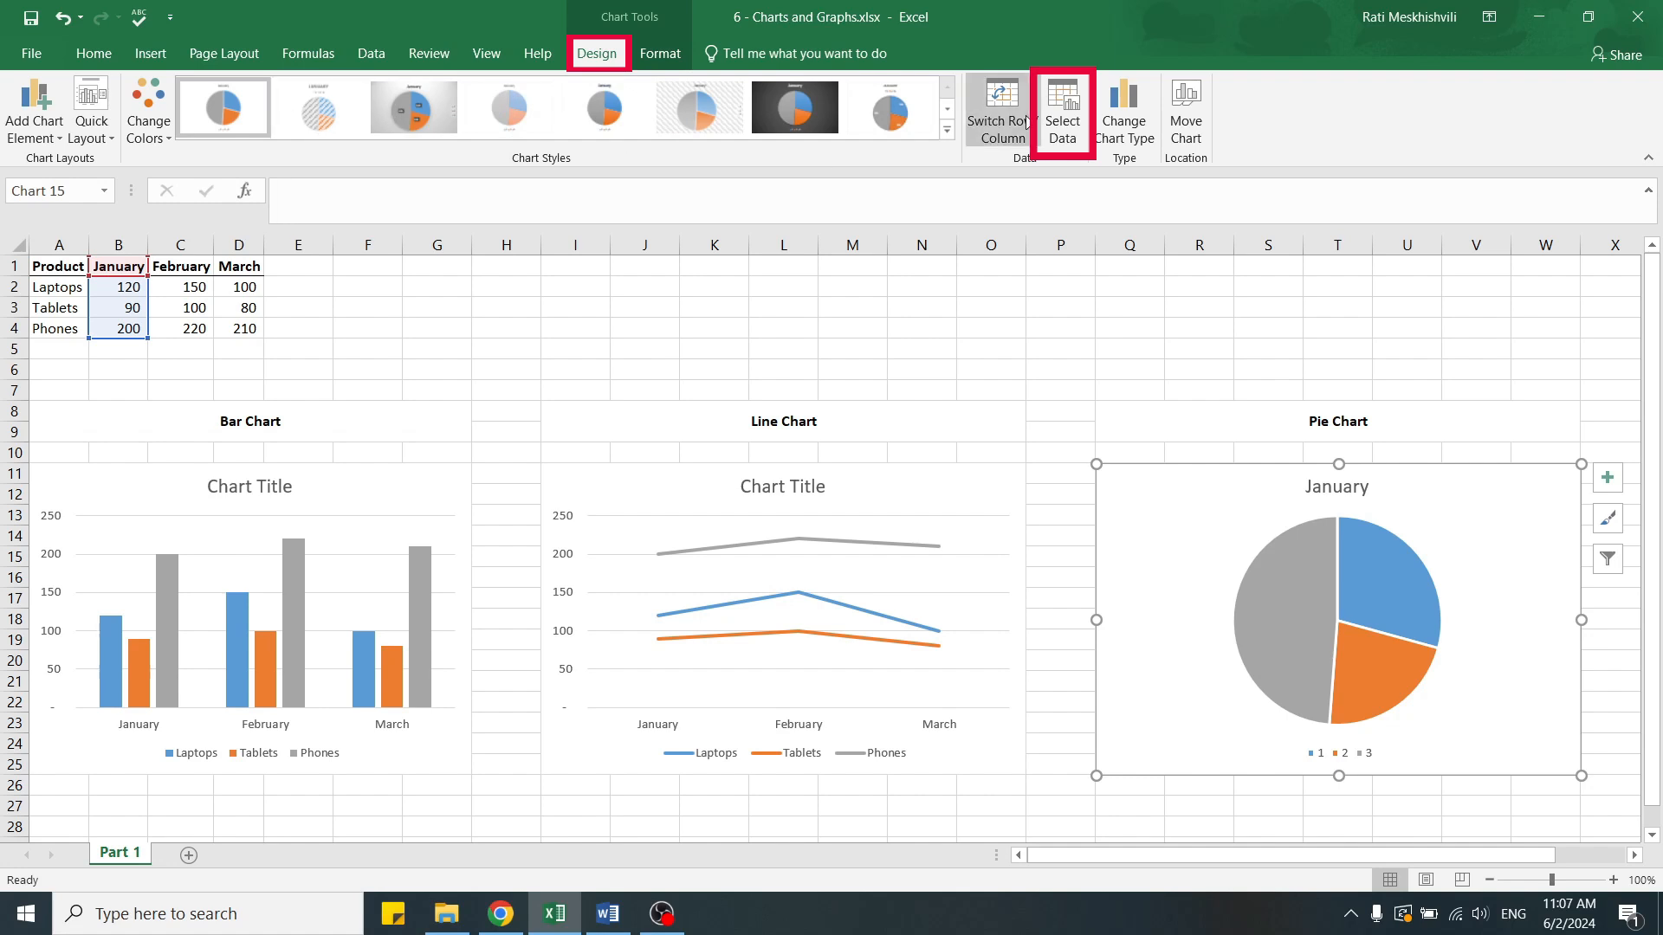
left_click(1066, 130)
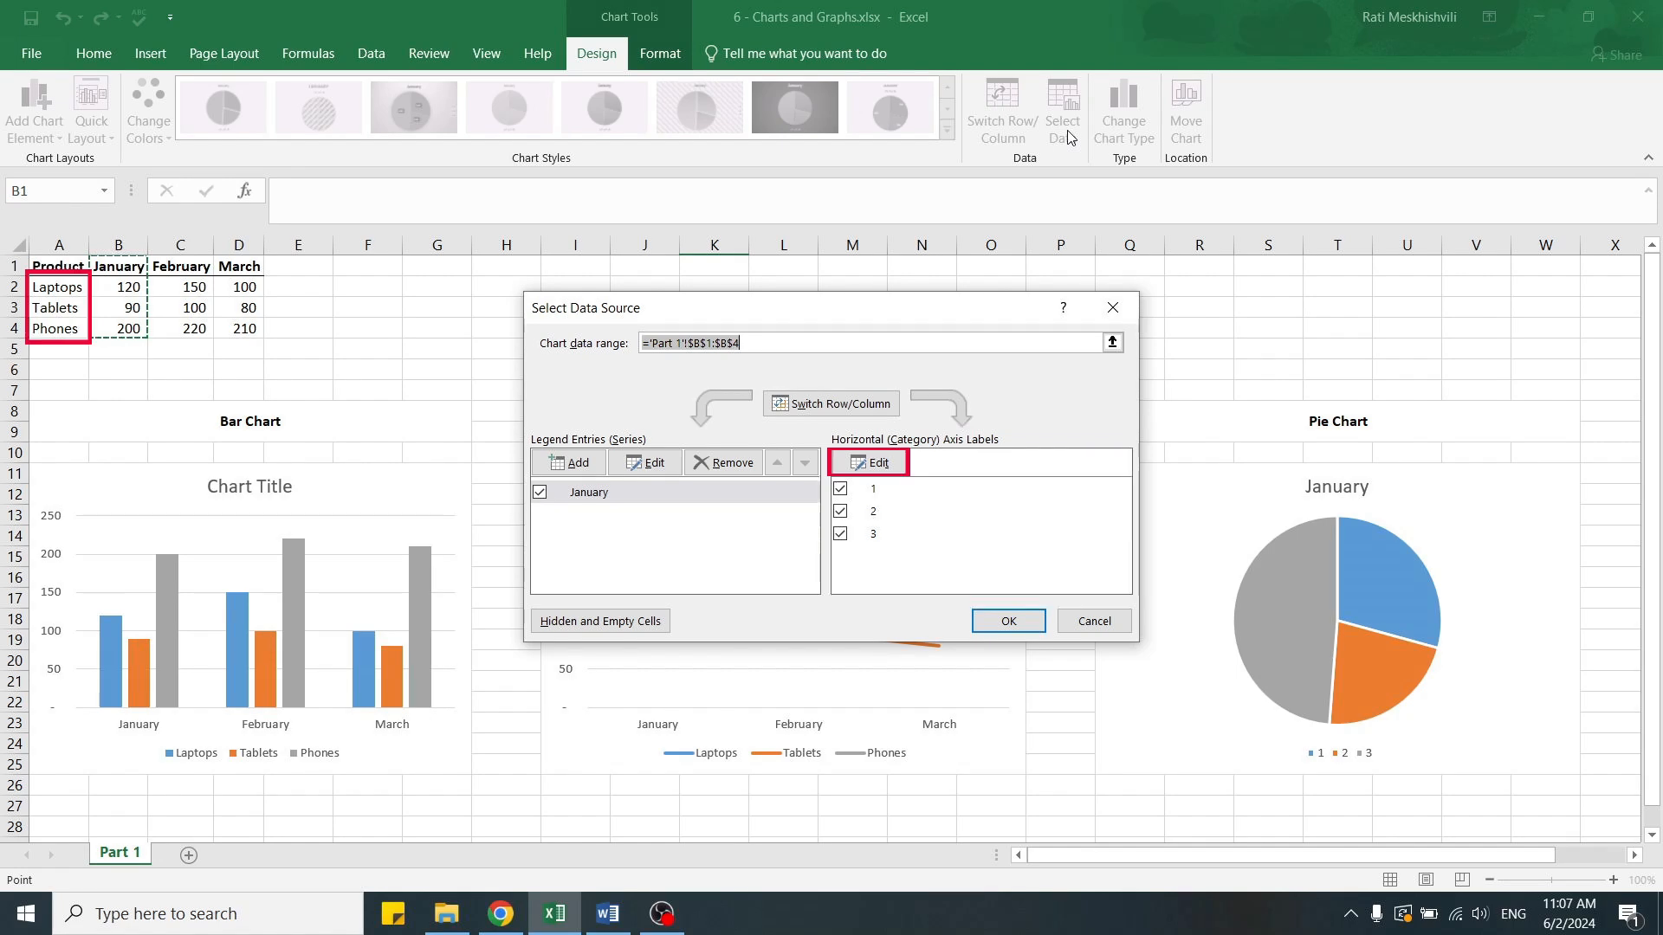
left_click(877, 464)
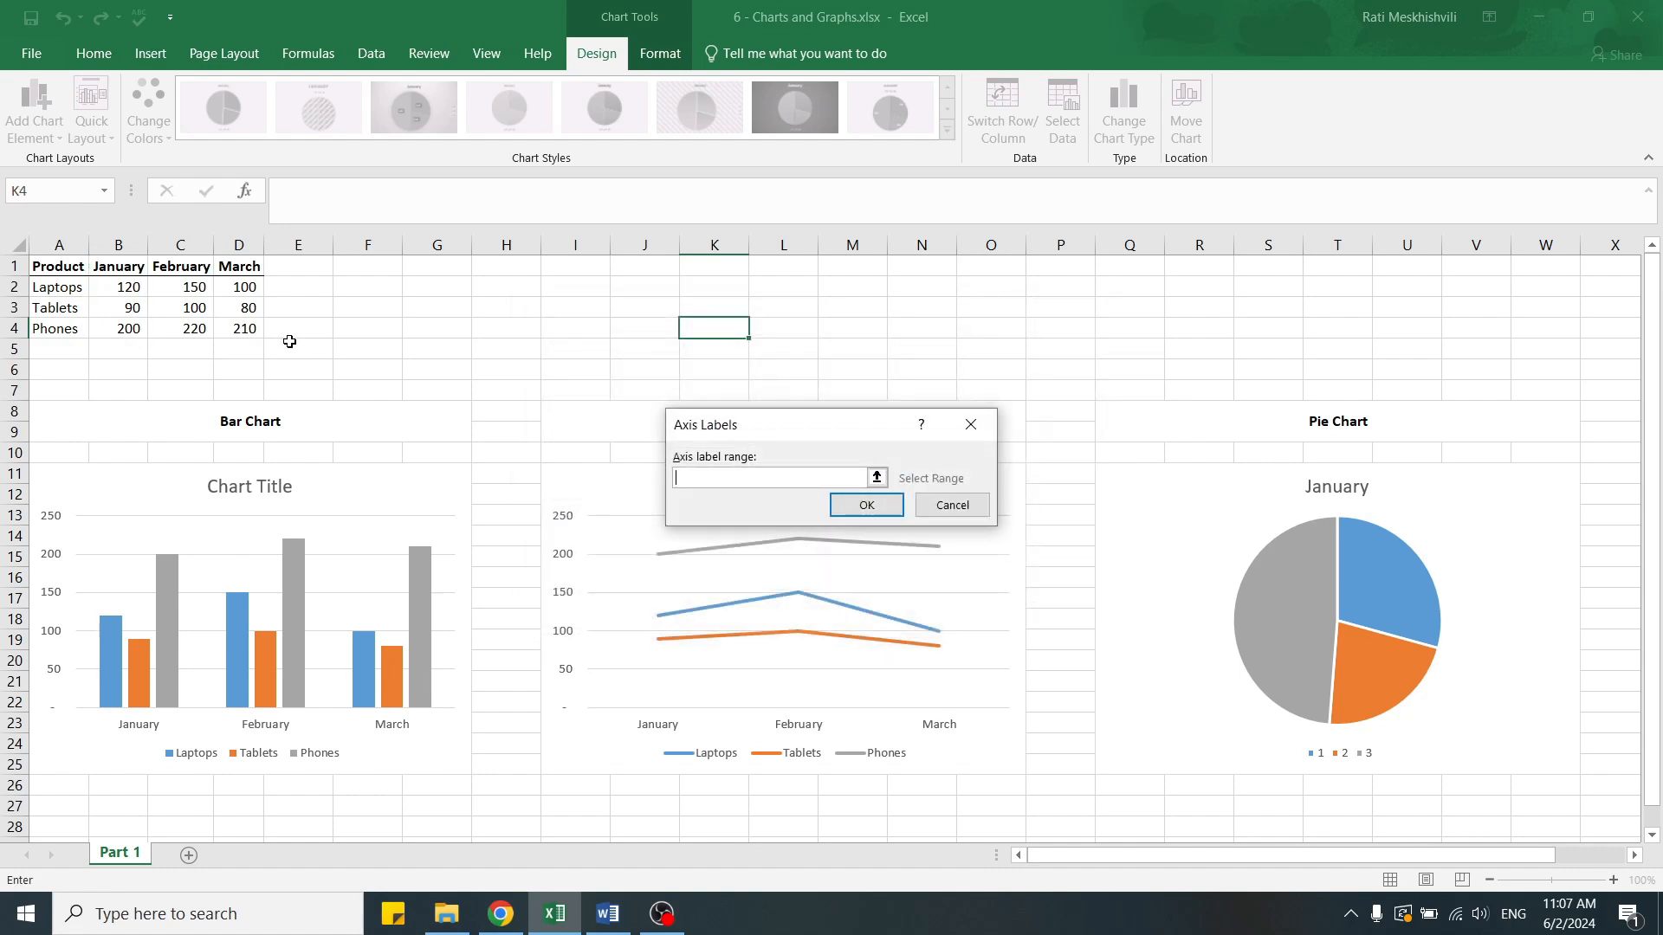
left_click_drag(61, 290, 59, 327)
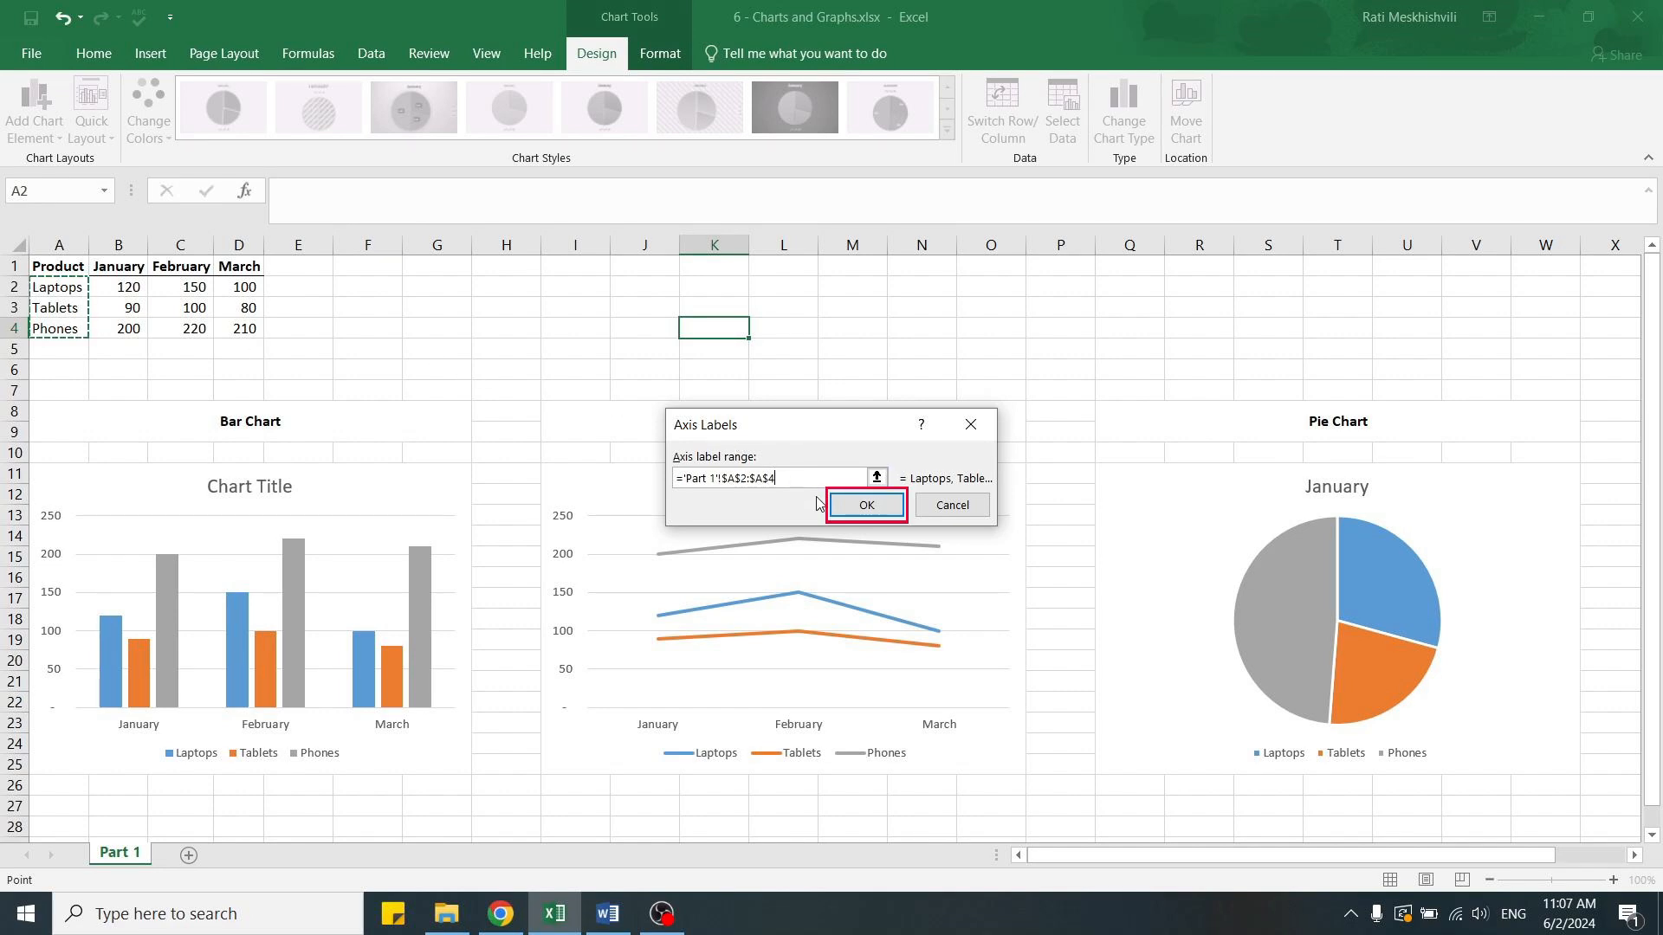
left_click(849, 516)
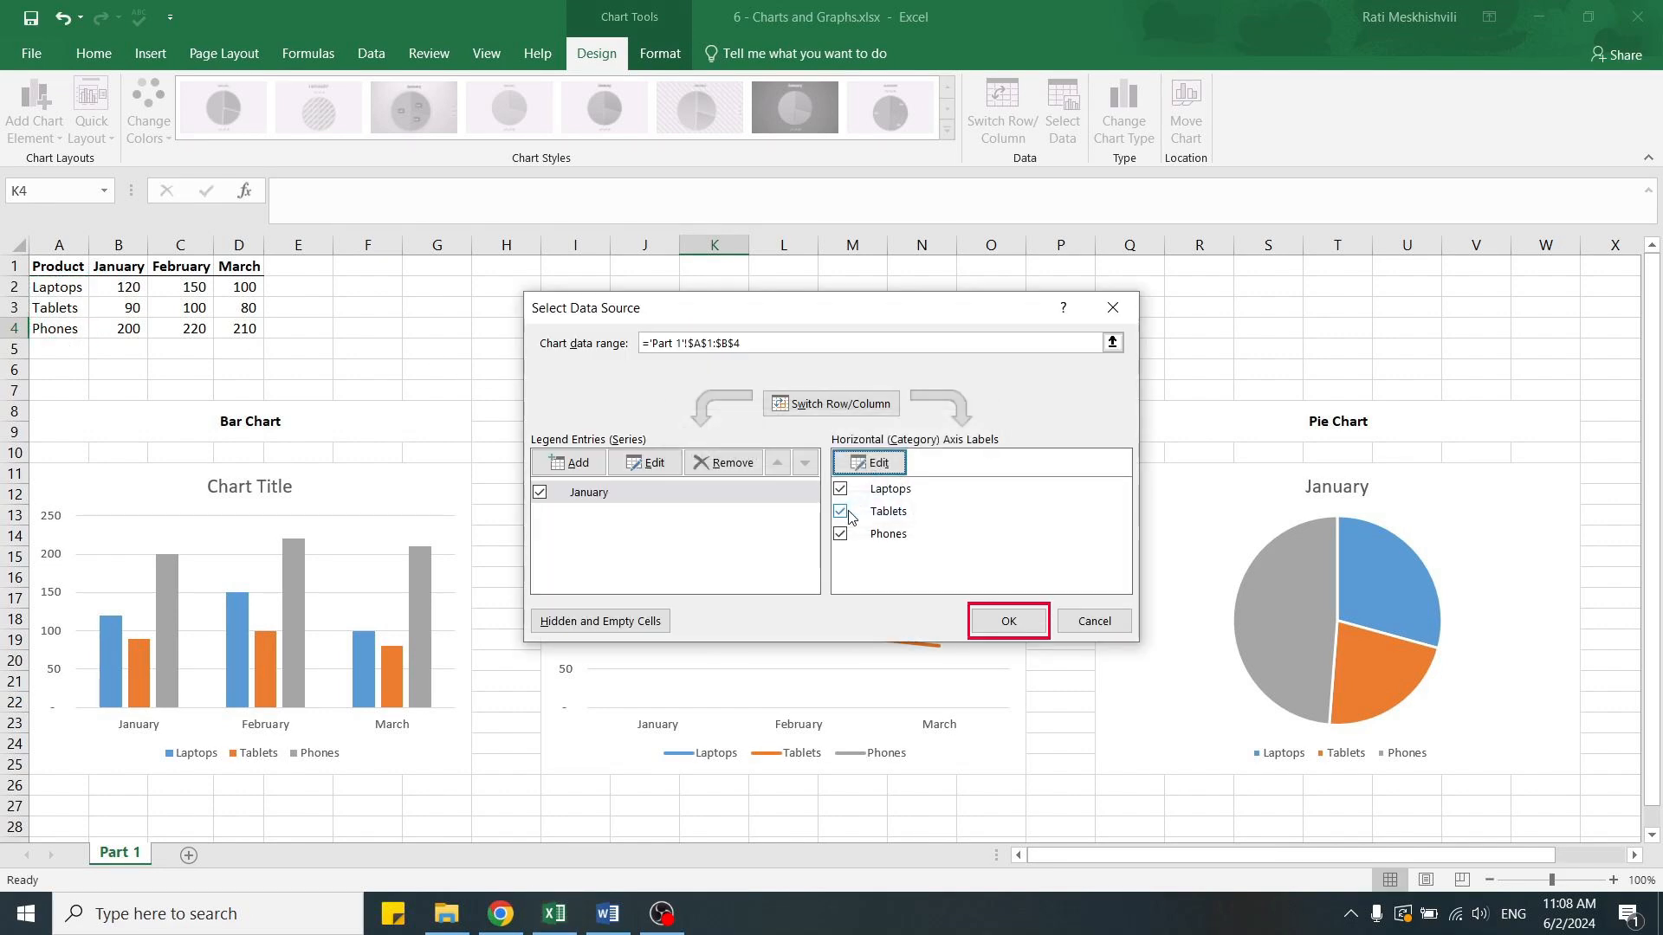
left_click(997, 620)
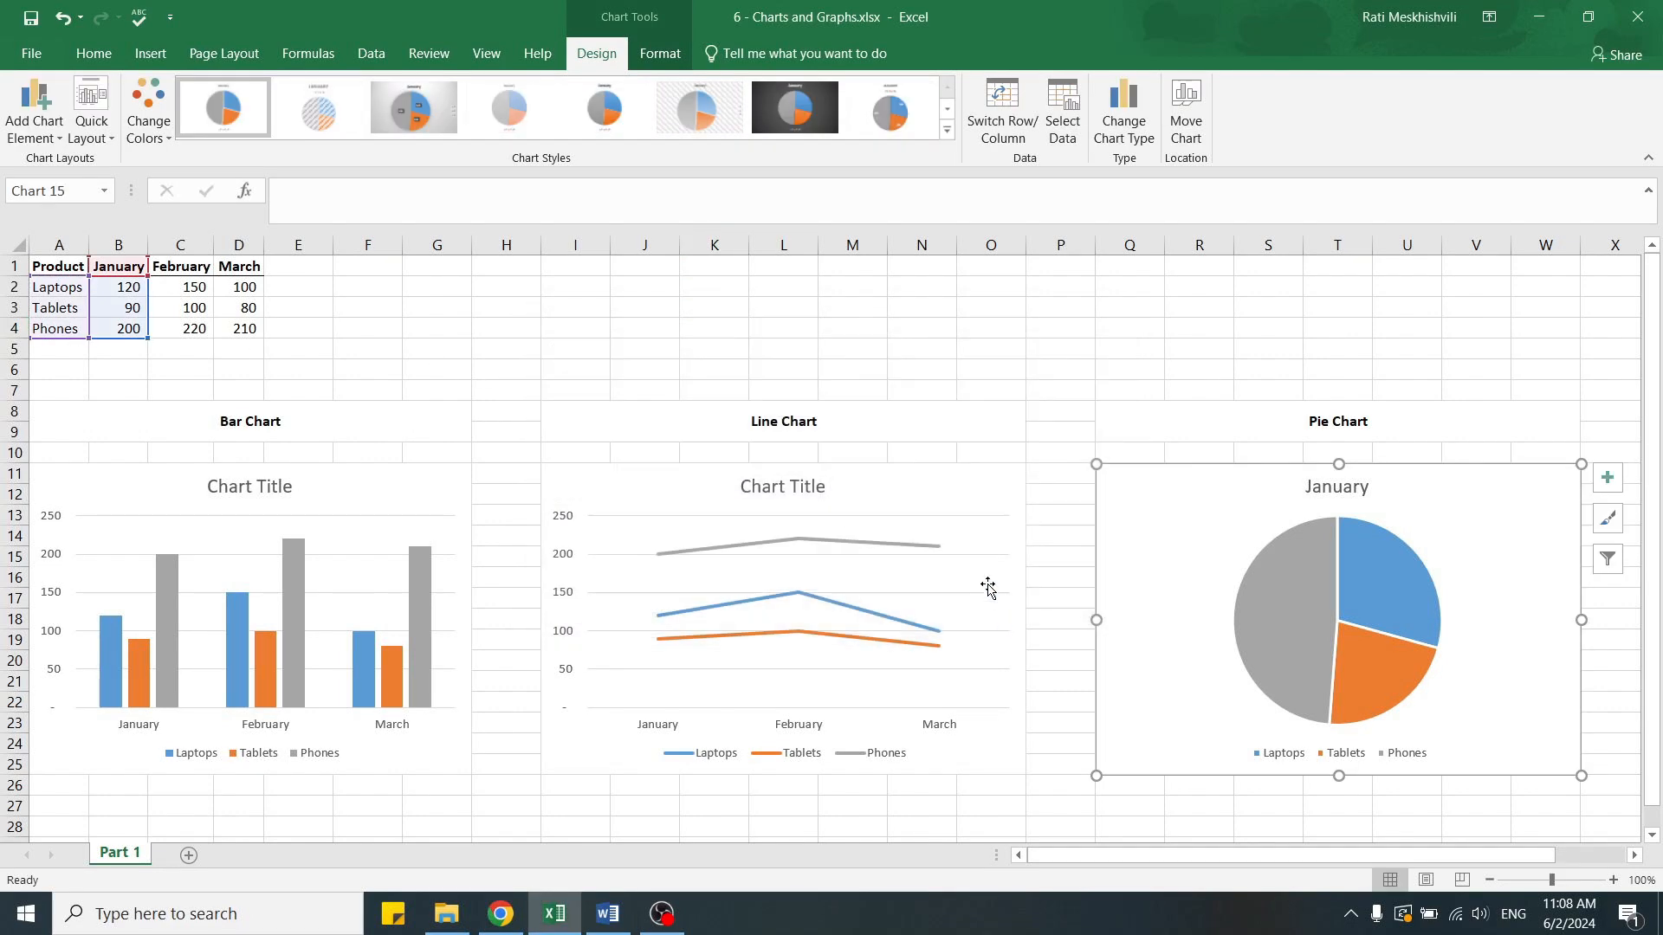
left_click(757, 326)
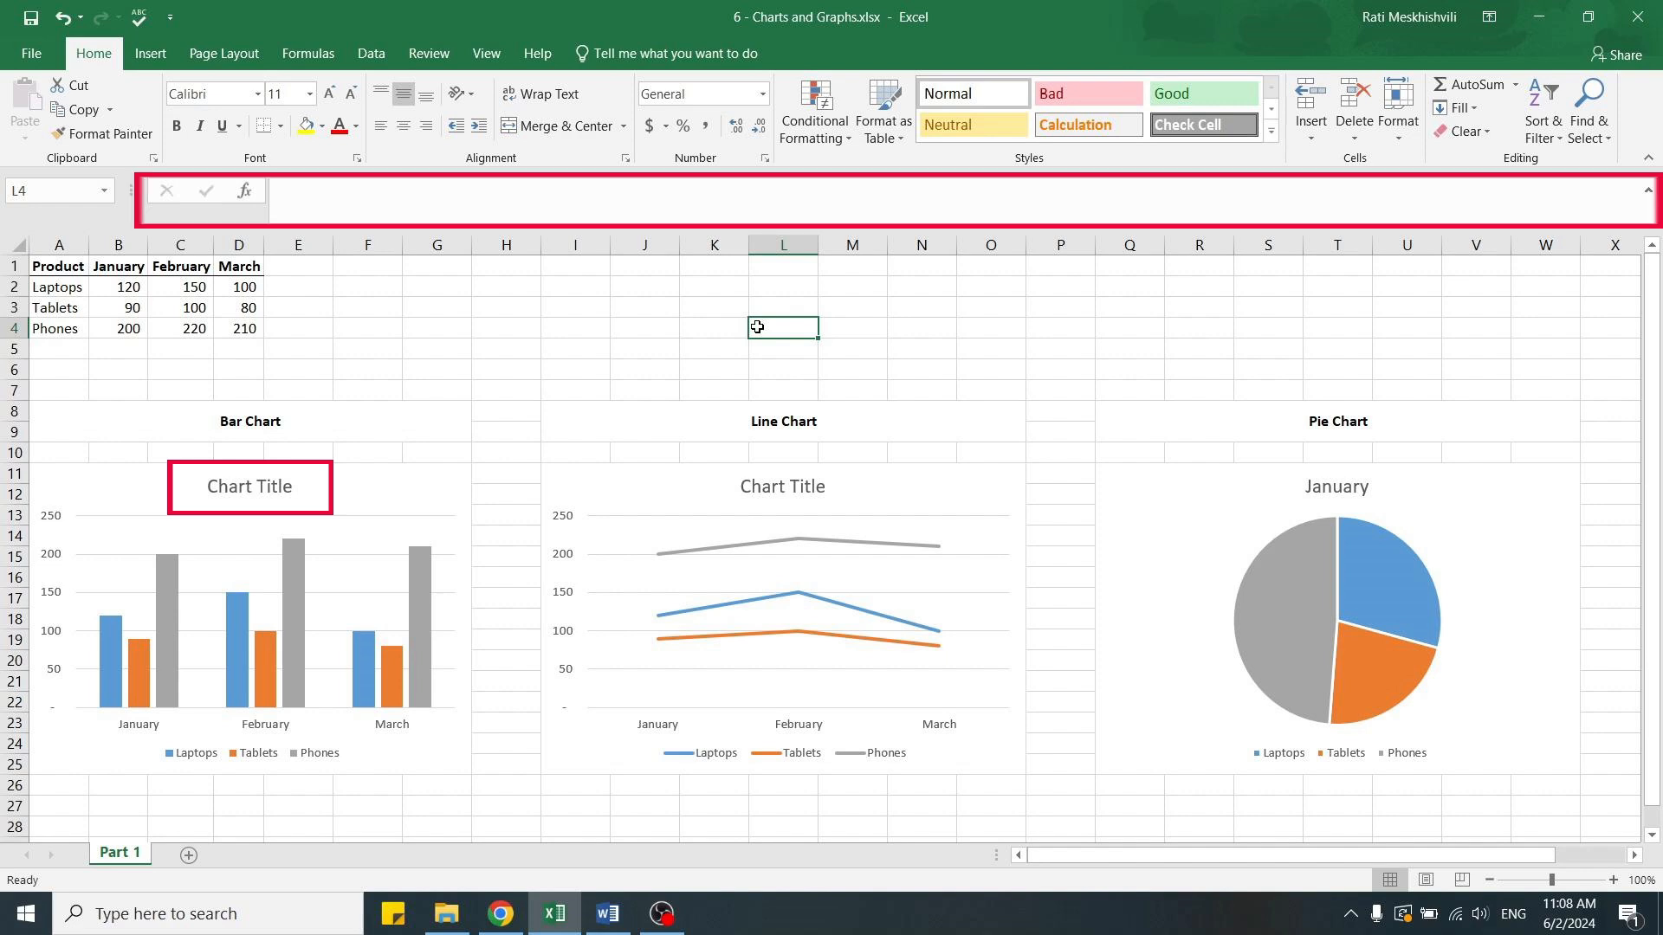
Change the bar chart's title to "Sales Data".
left_click(245, 486)
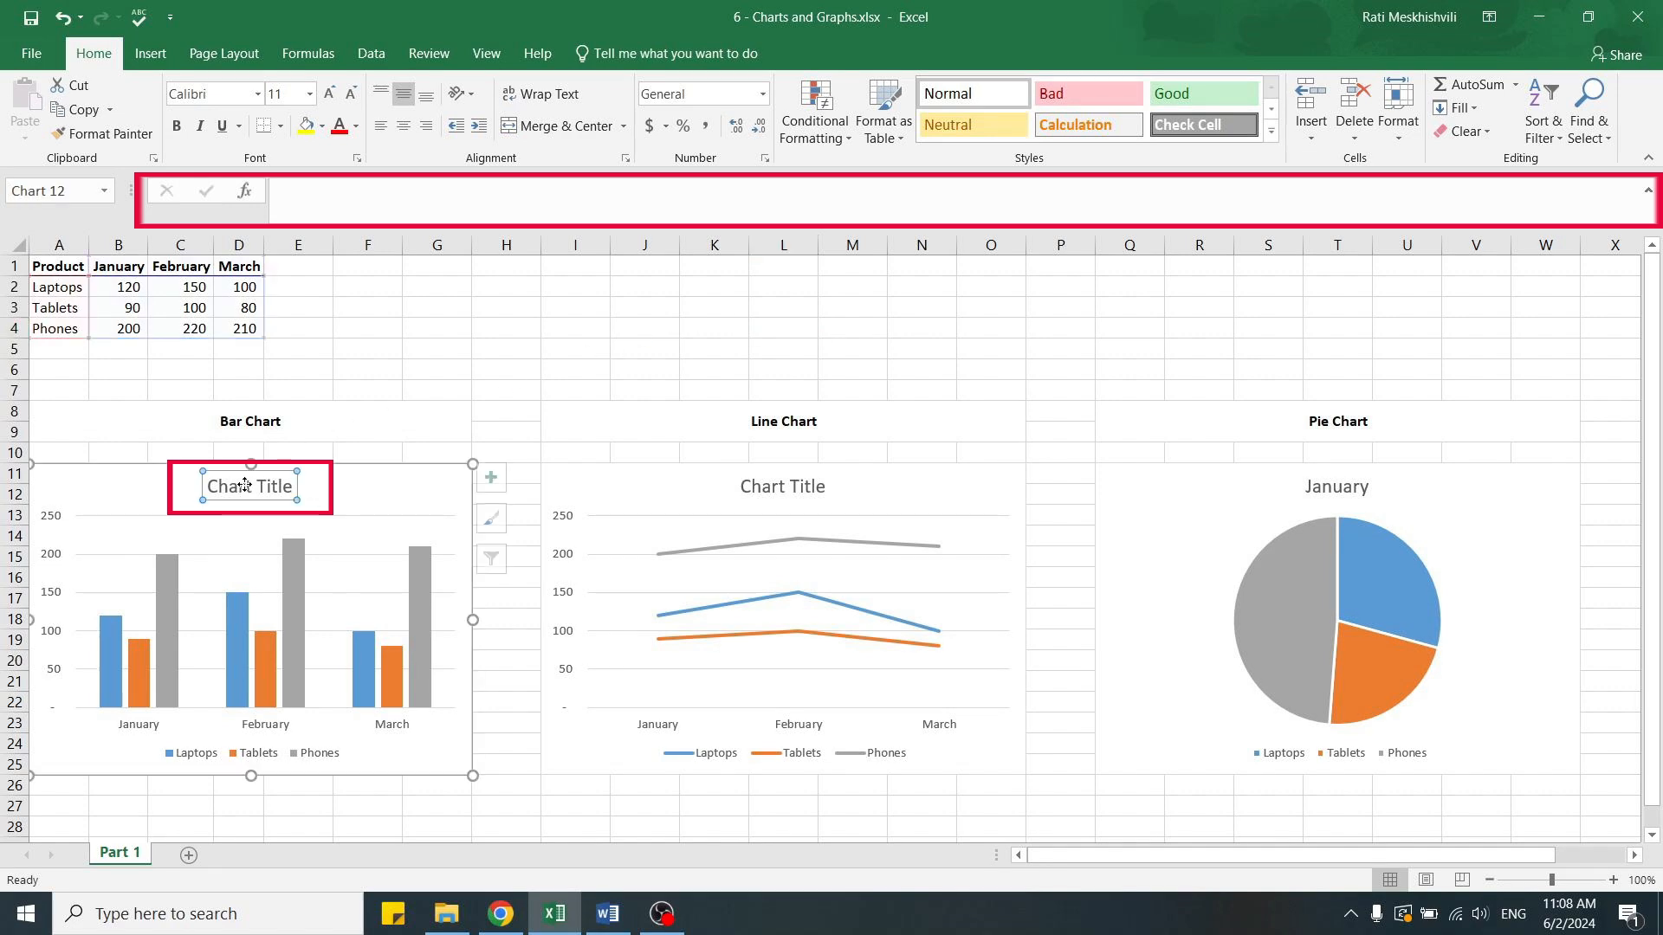
left_click(323, 202)
type("Sales")
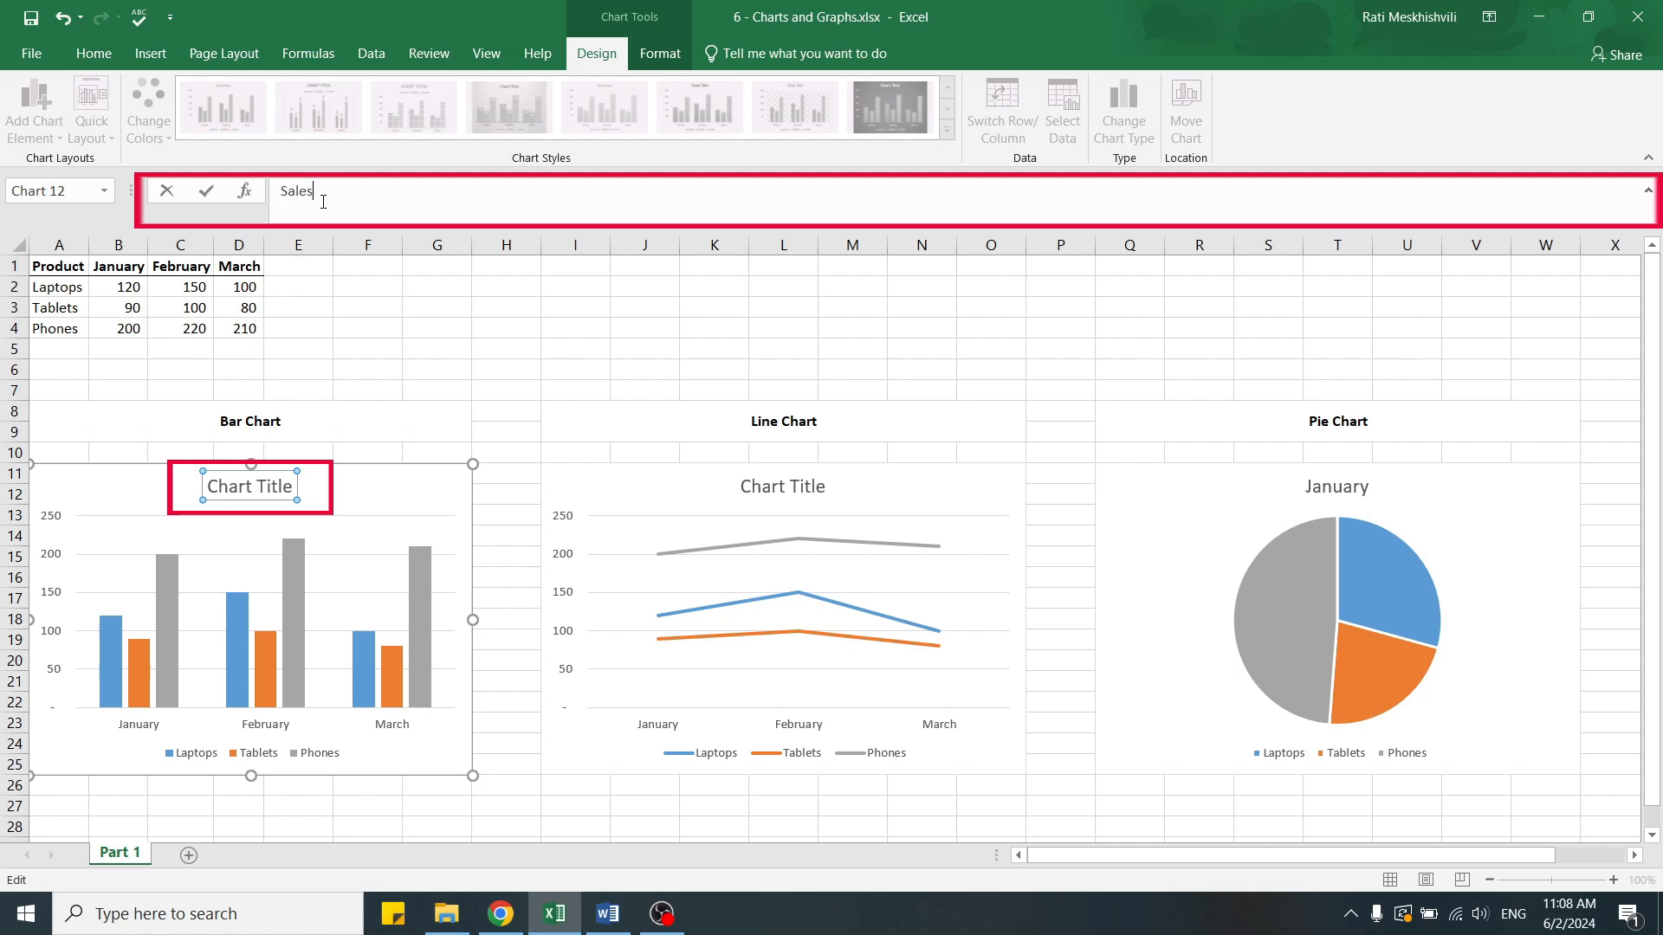
type(" Data")
key("Return")
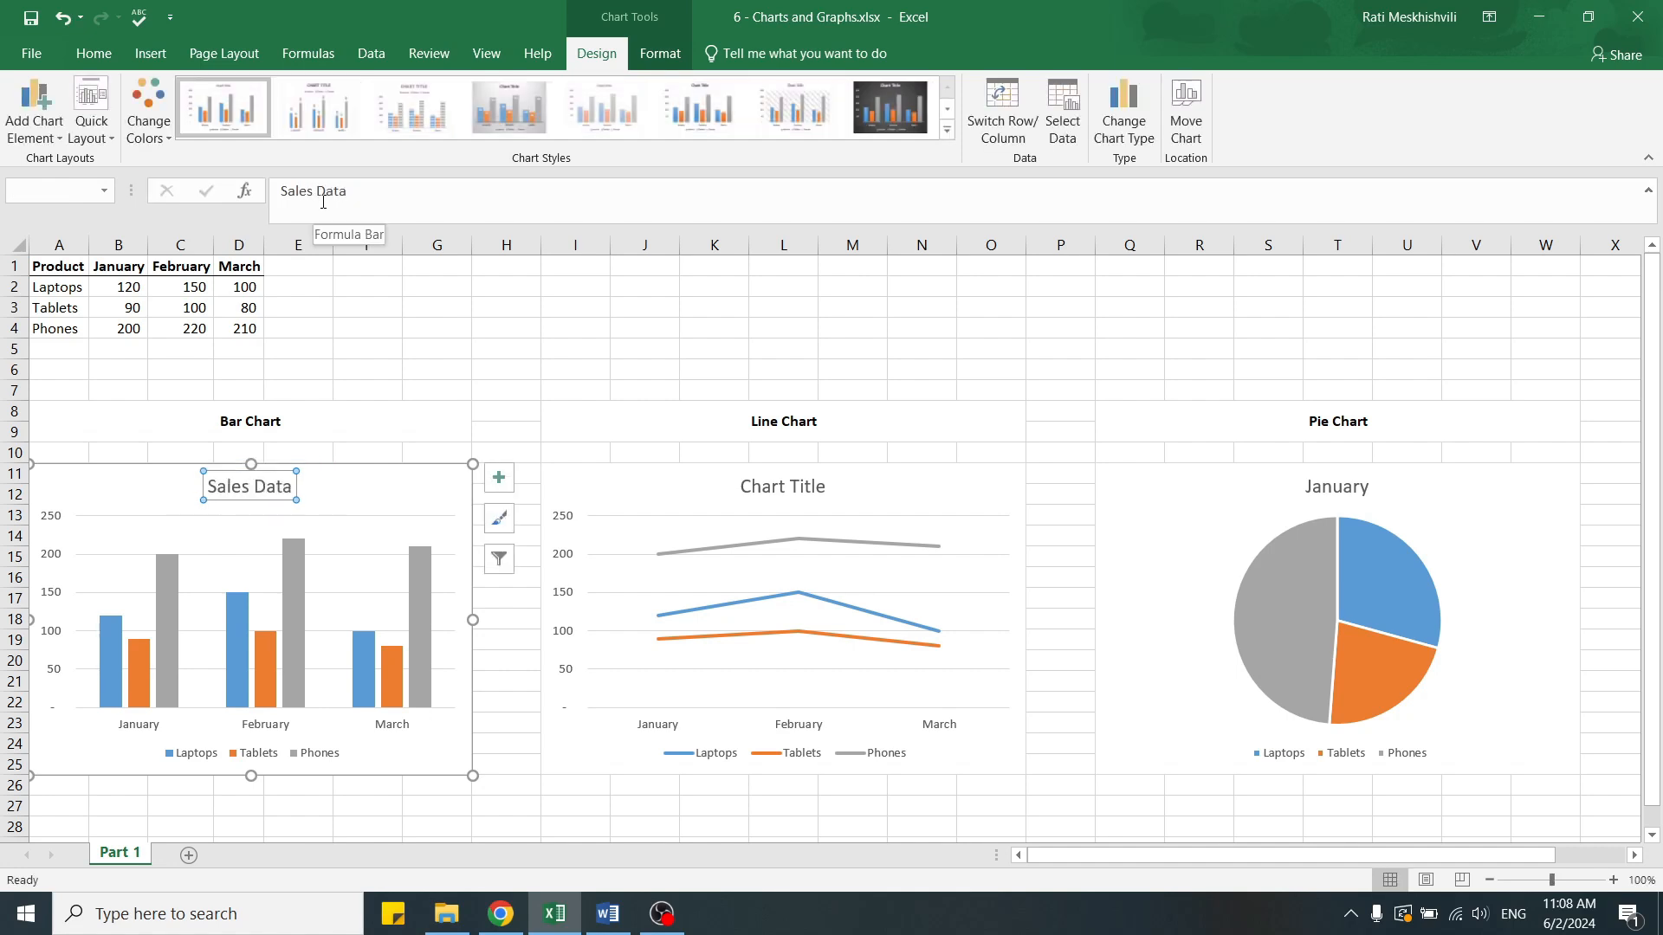
Add data labels to the Sales Data chart at the Outside End position.
left_click(380, 494)
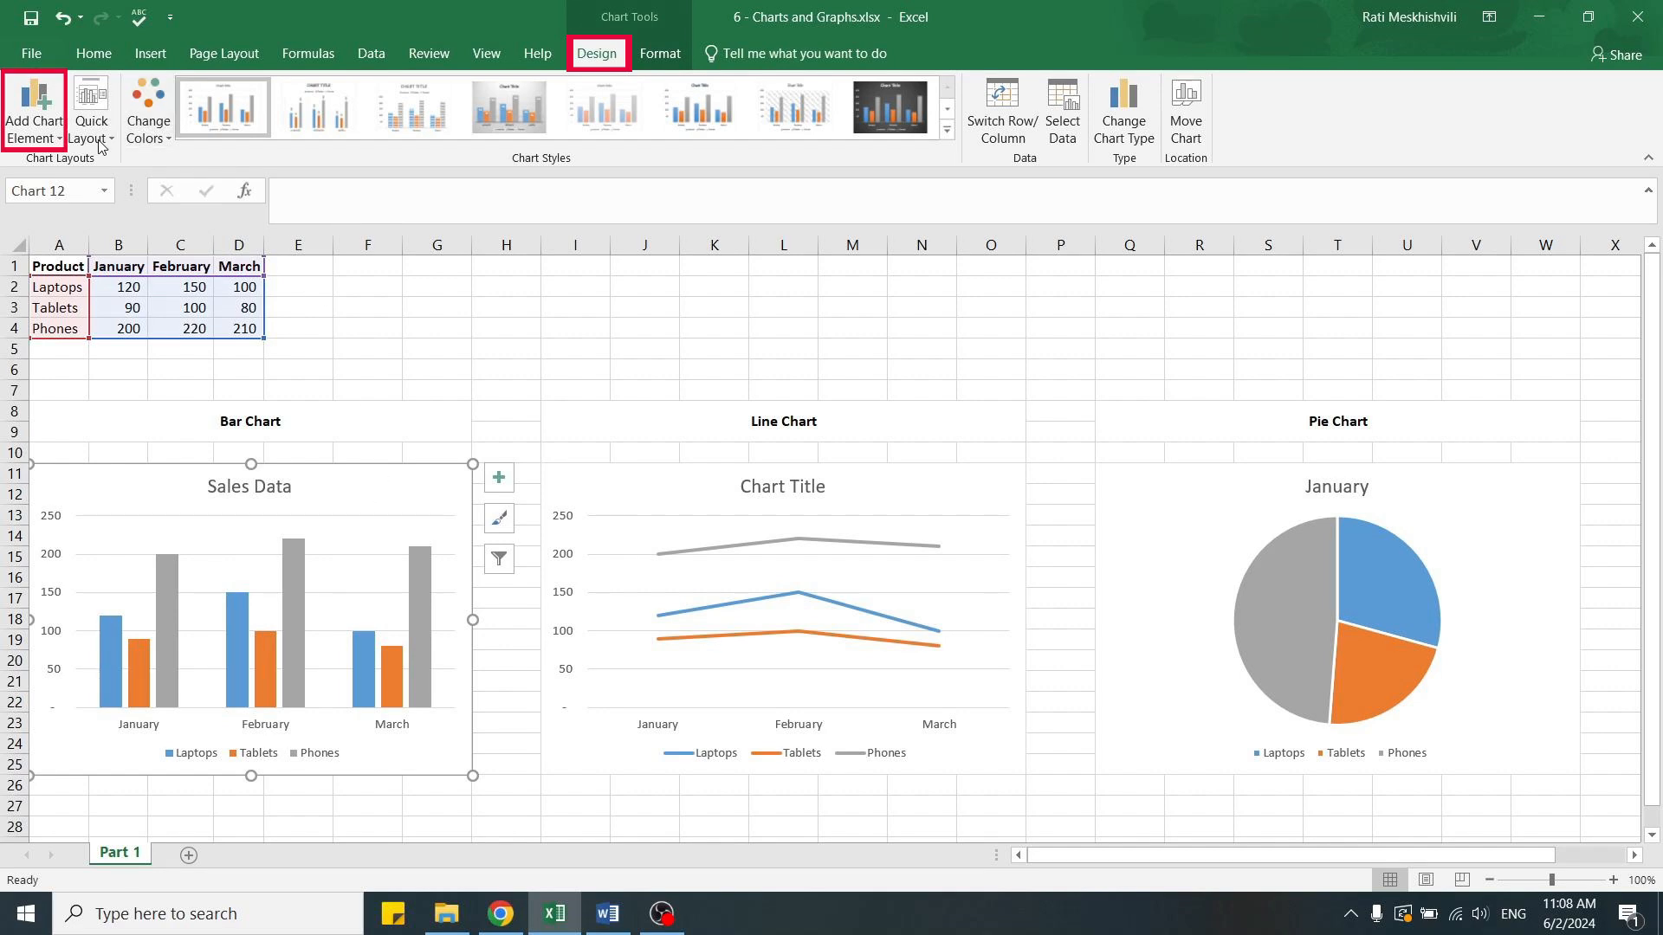
left_click(56, 141)
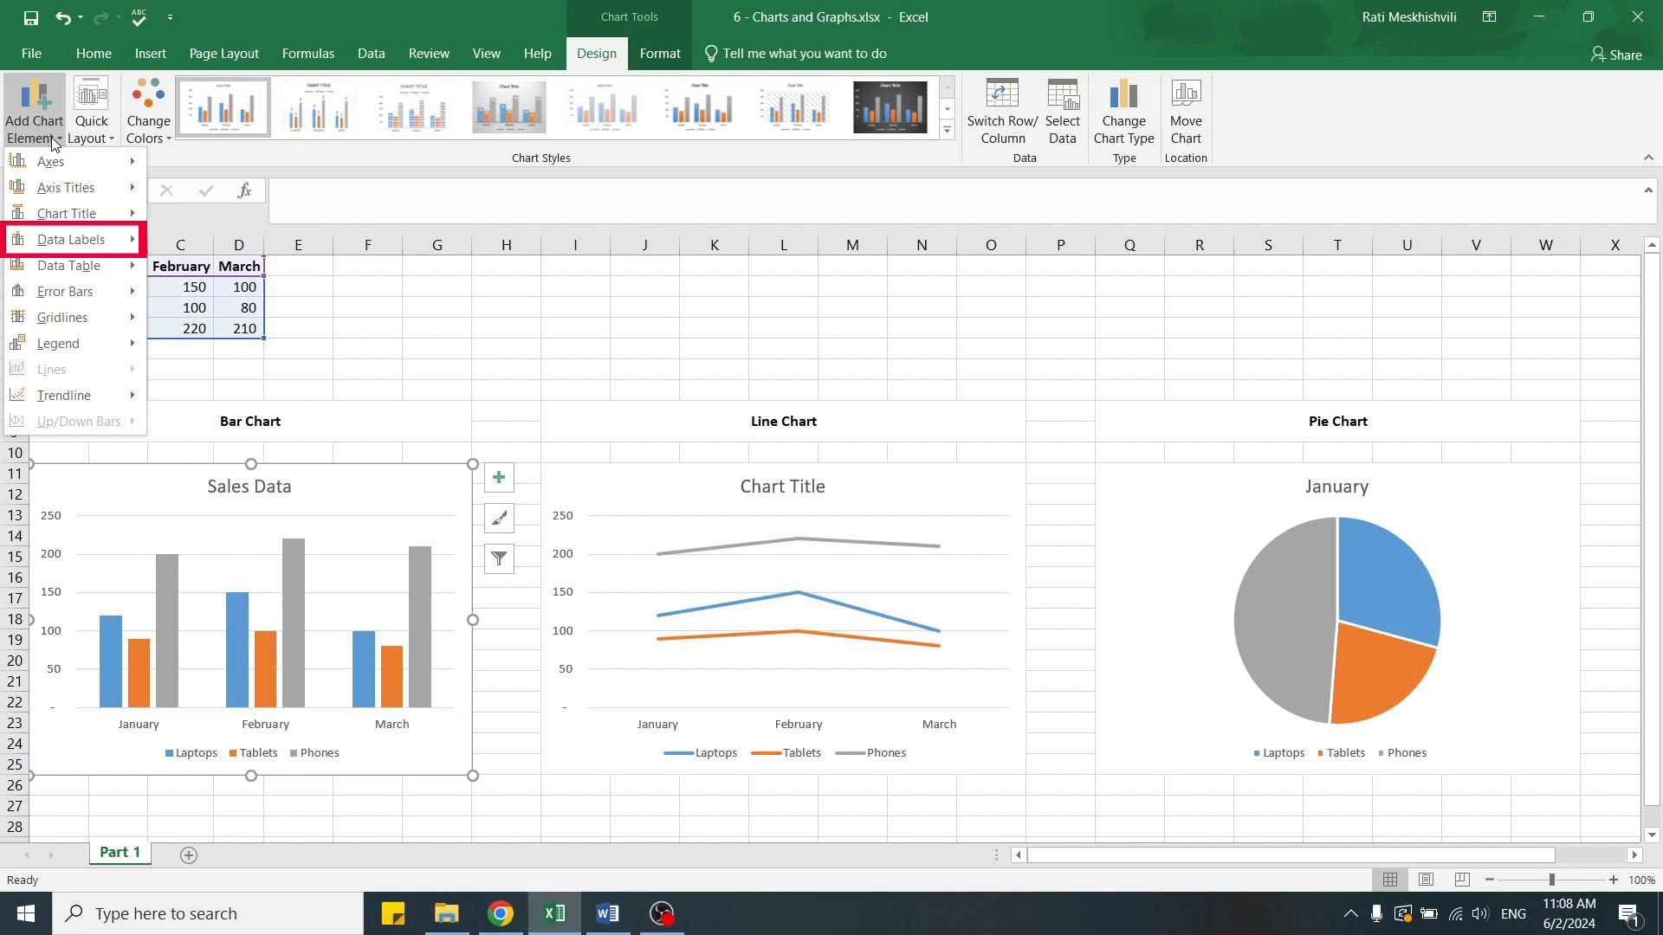
mouse_move(109, 232)
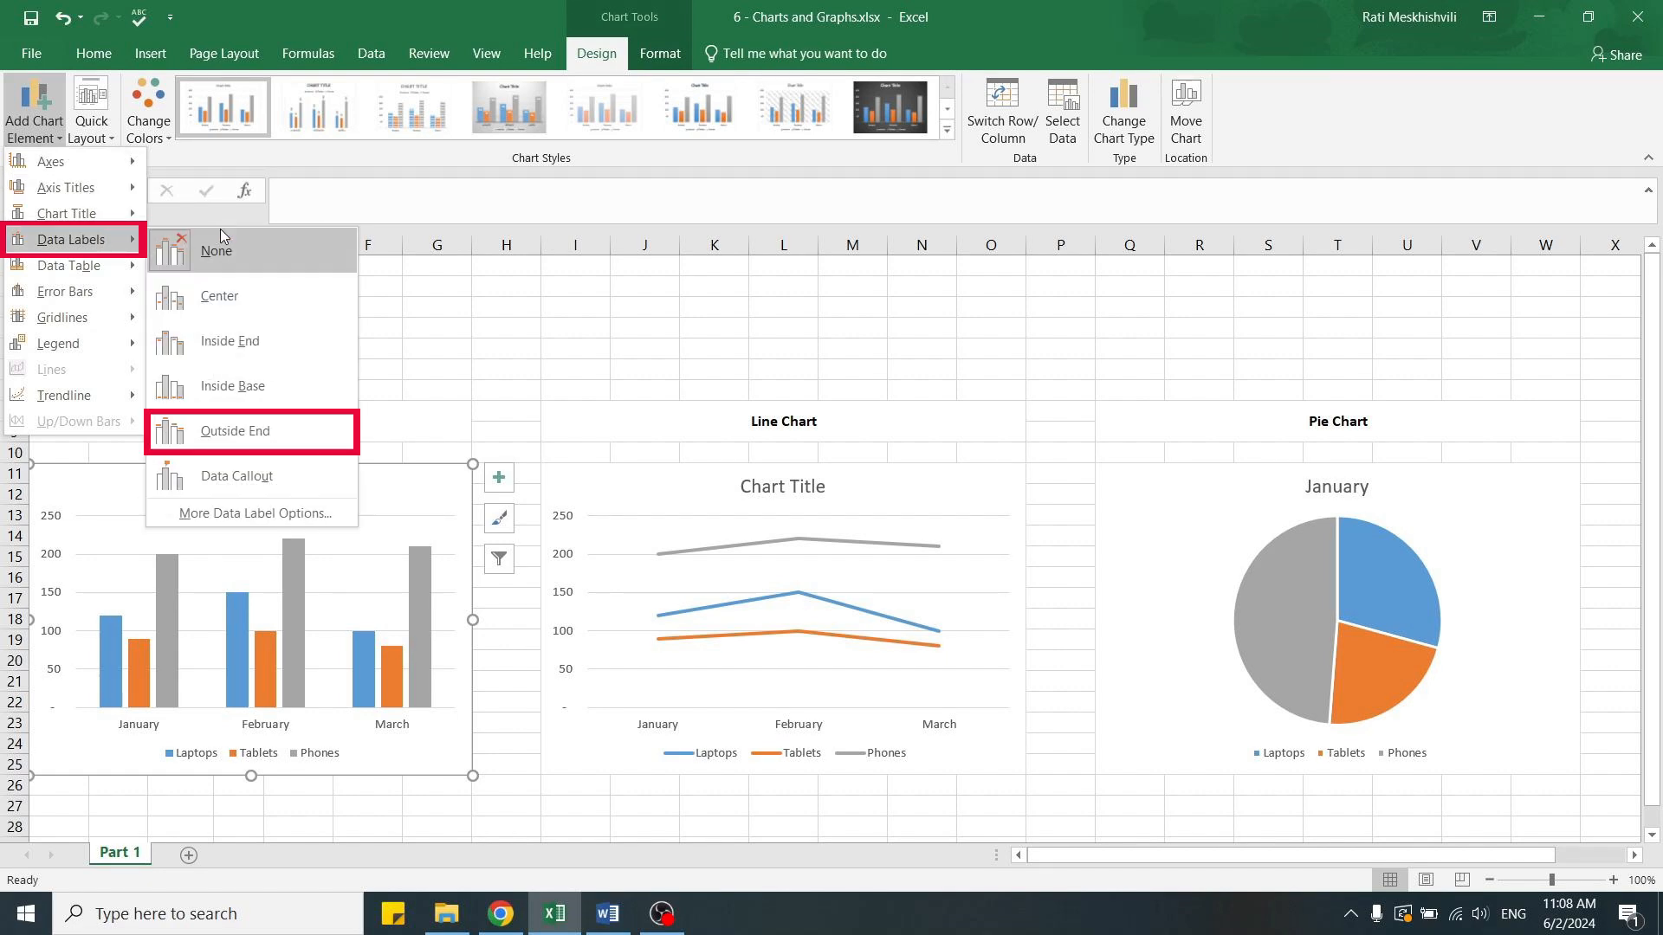
left_click(243, 430)
left_click(651, 328)
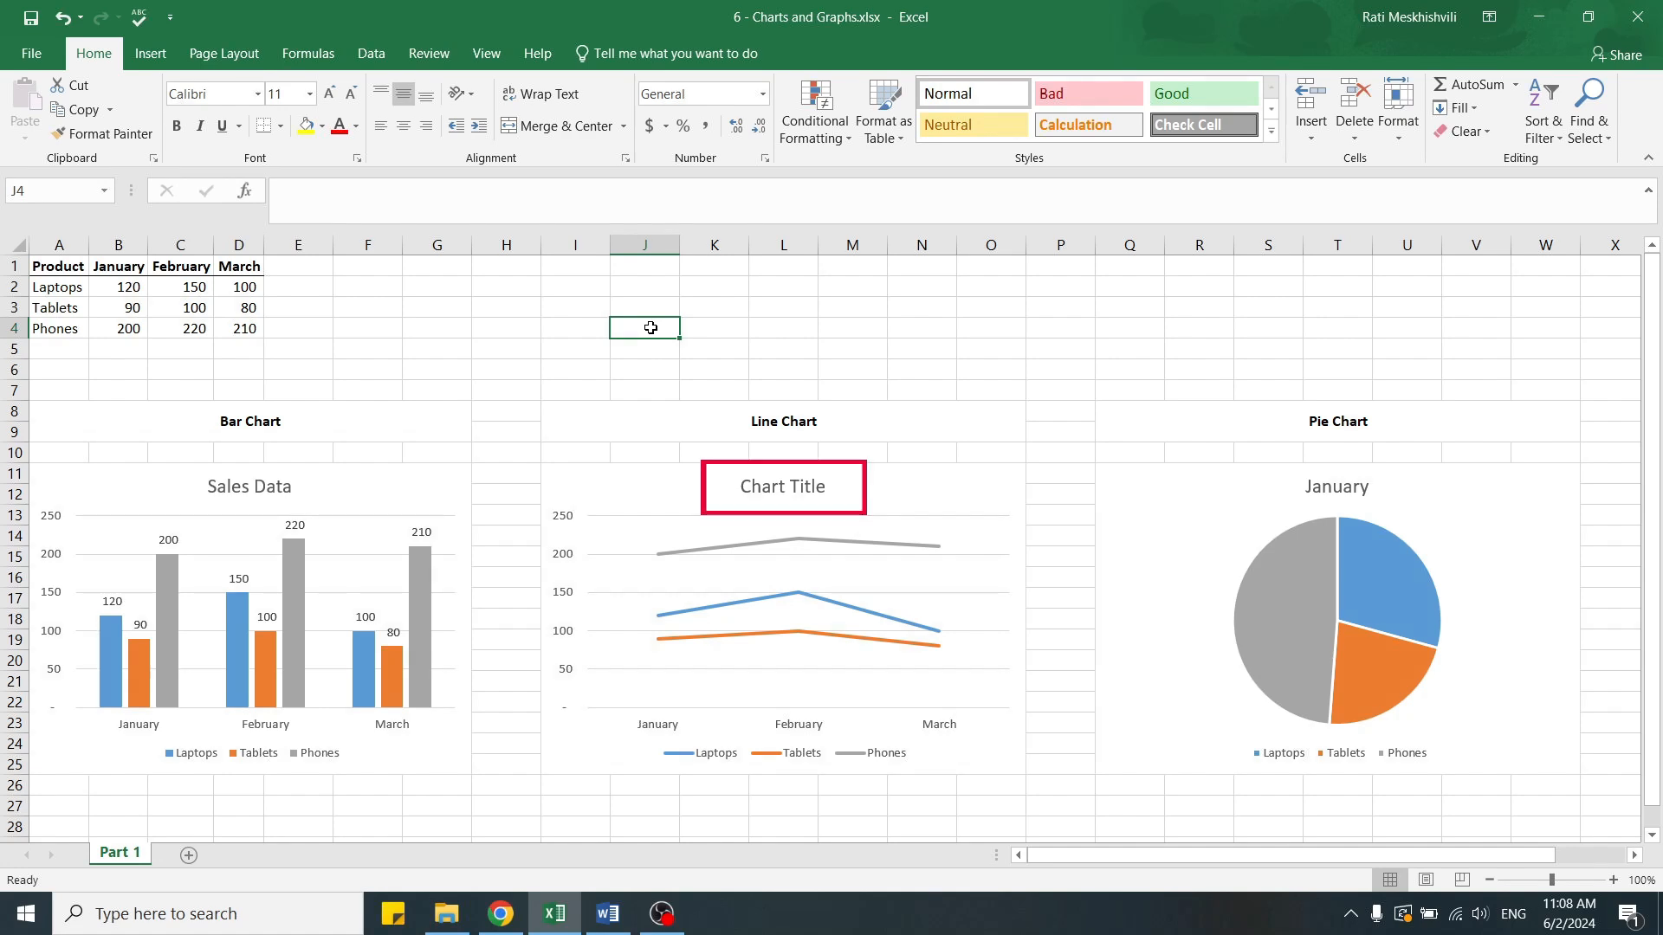
Change the line chart's title to "Sales Trends".
left_click(789, 488)
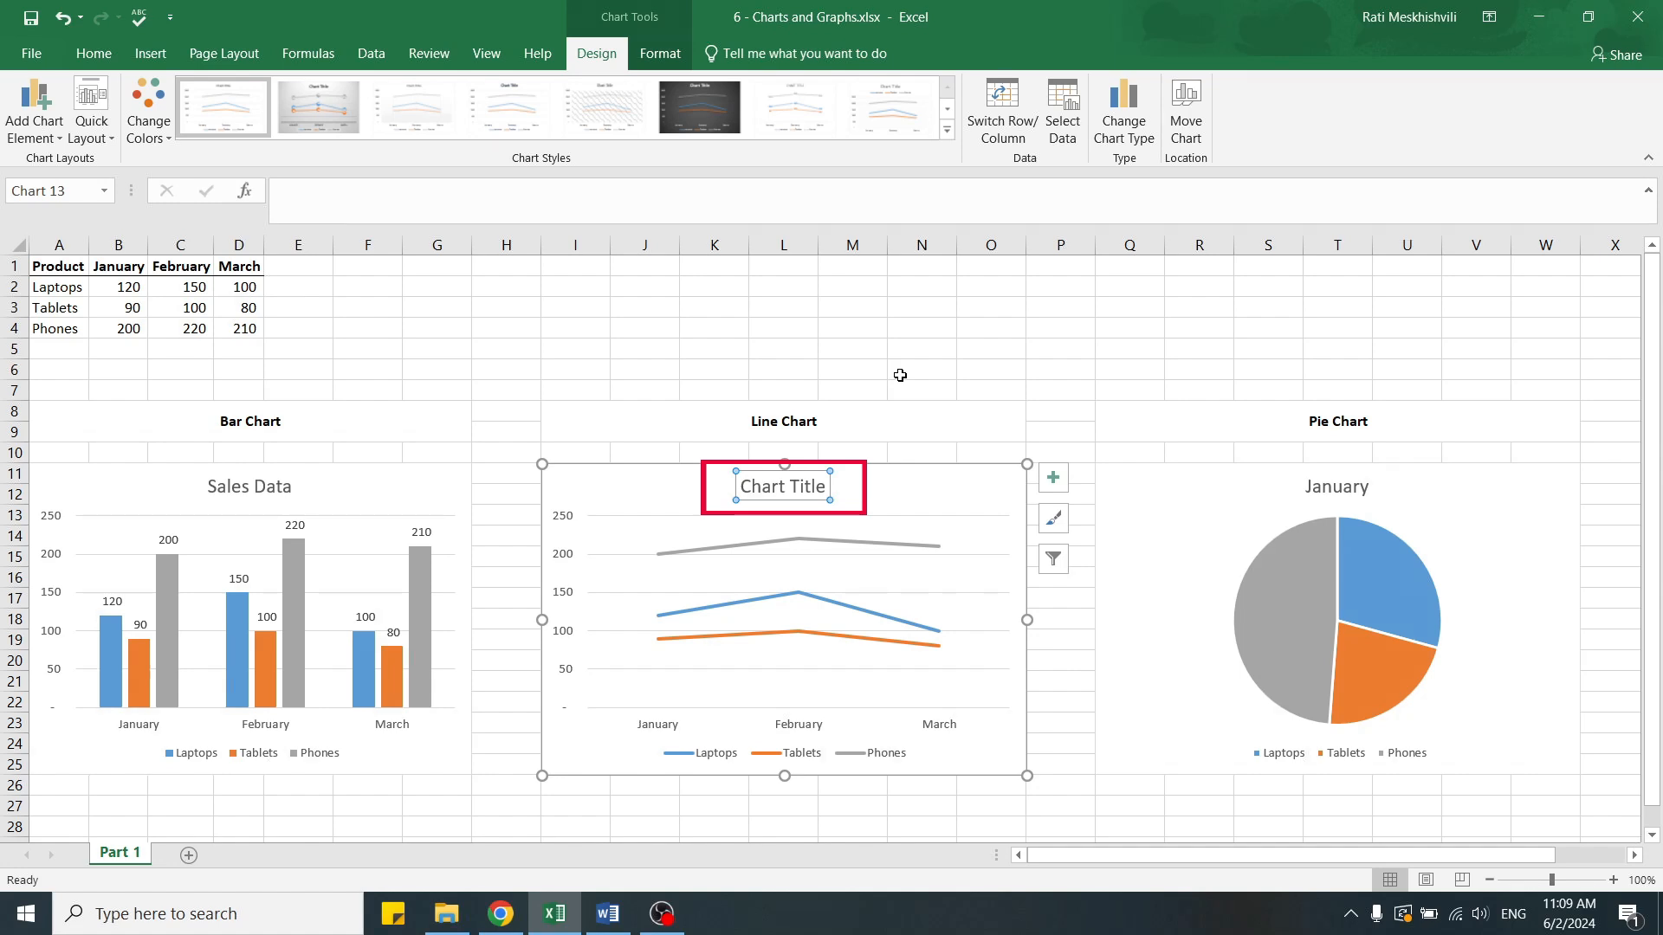
type("Sa")
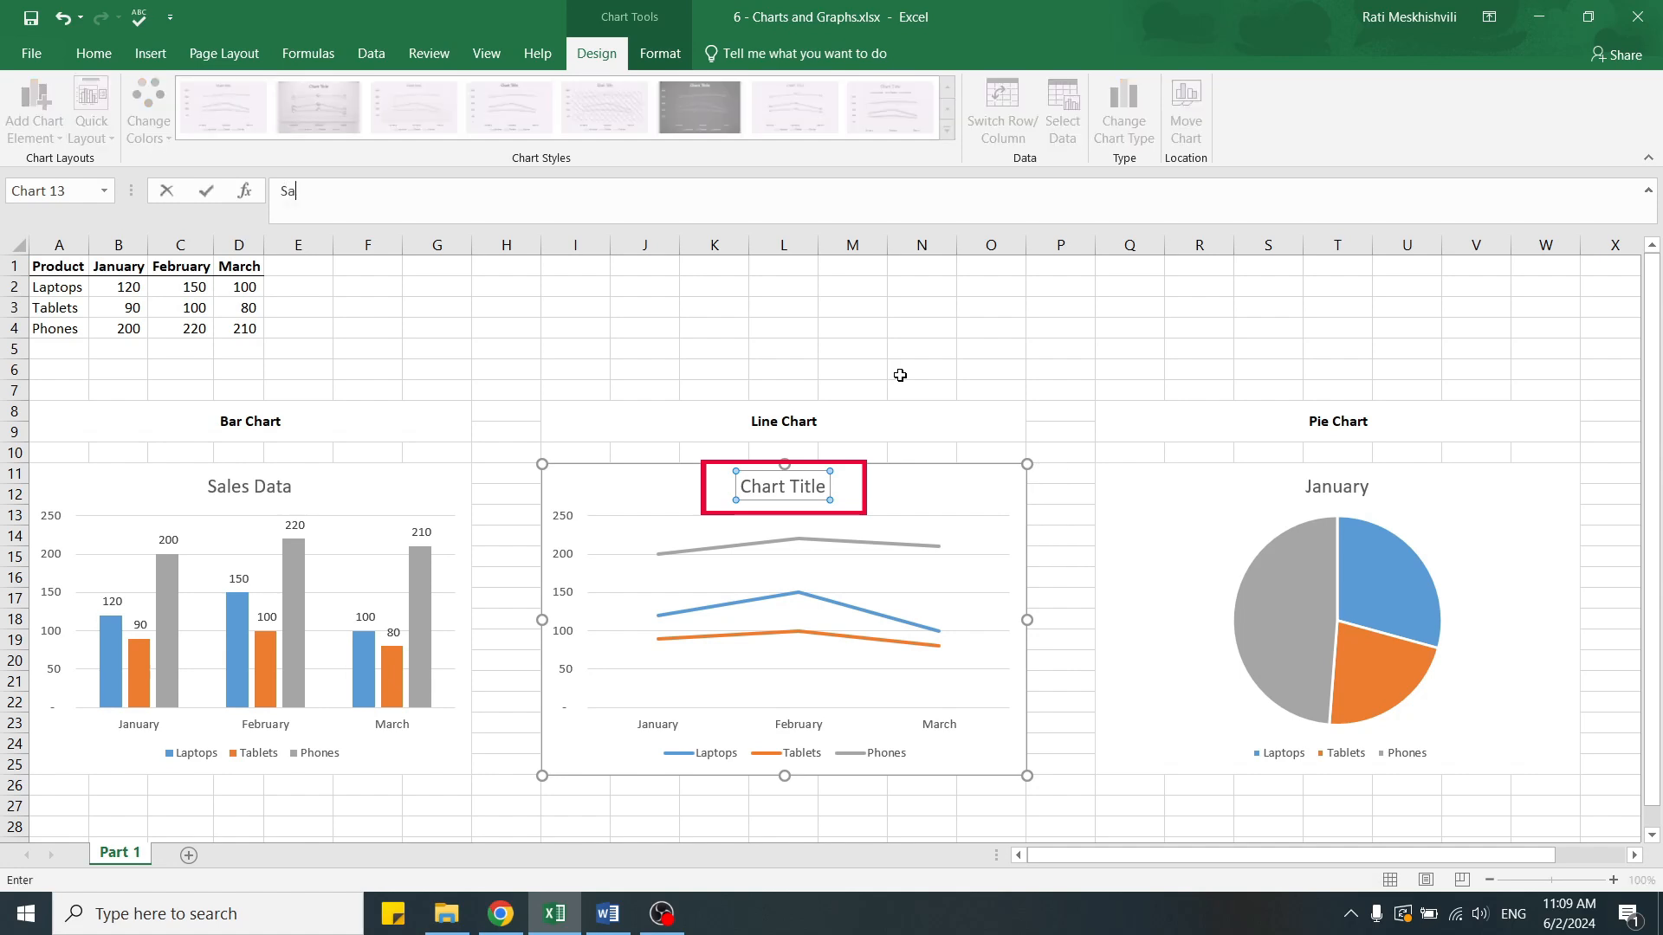
type("les Trends")
key("Return")
left_click(820, 351)
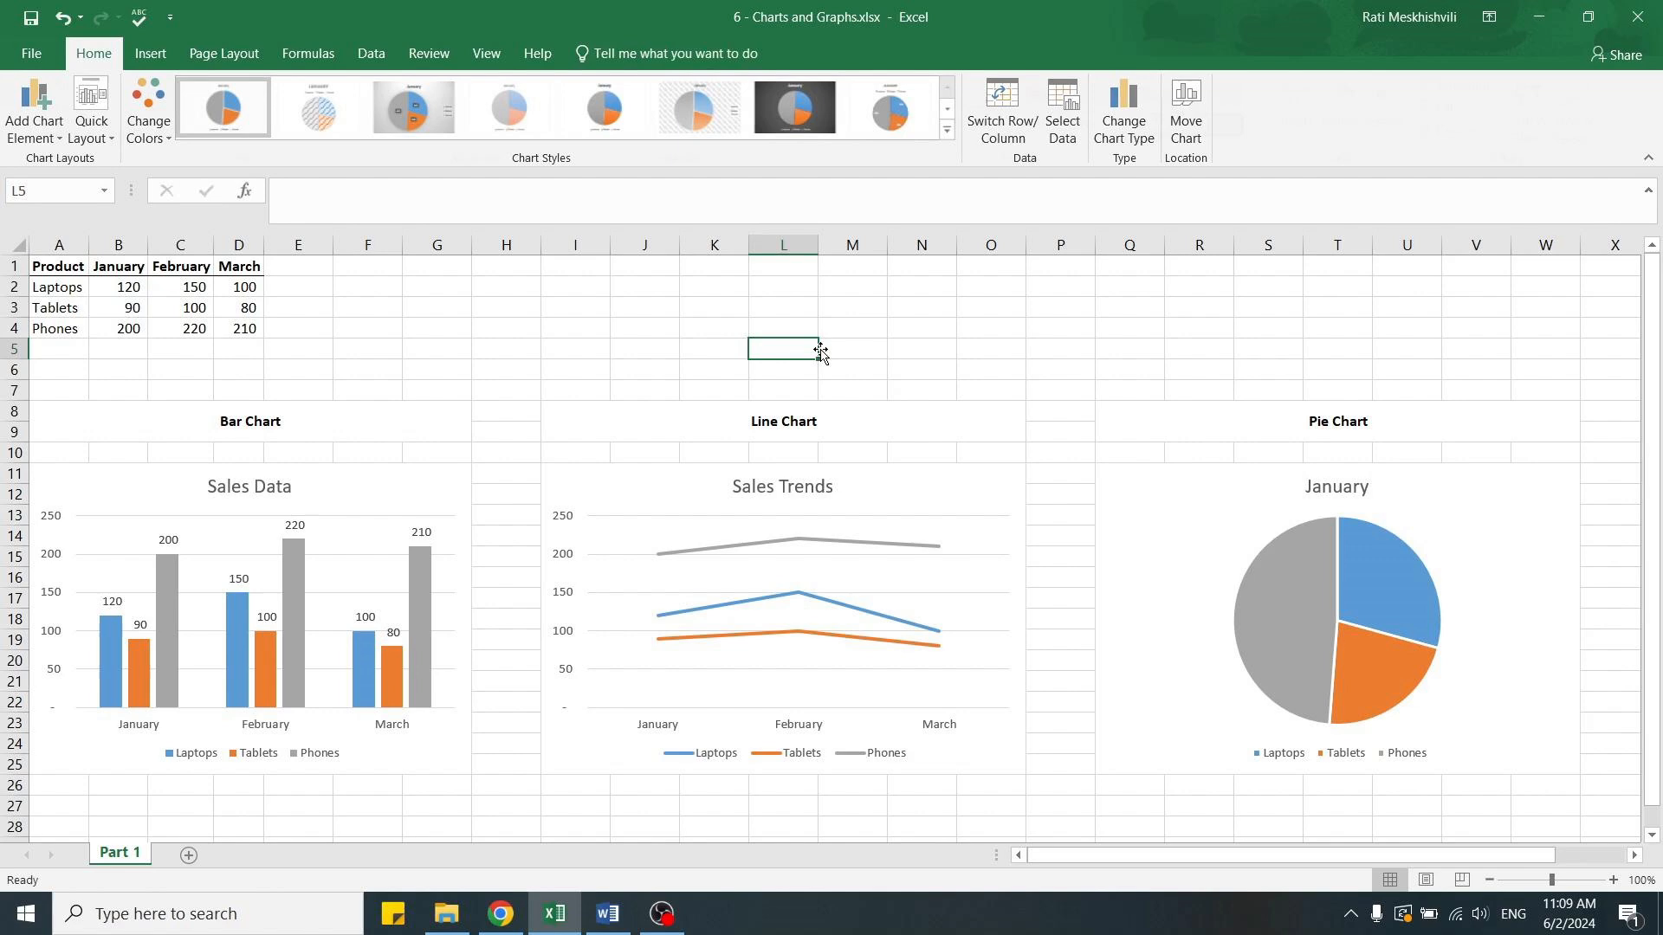
Change the pie chart's title to "January Sales".
left_click(1317, 487)
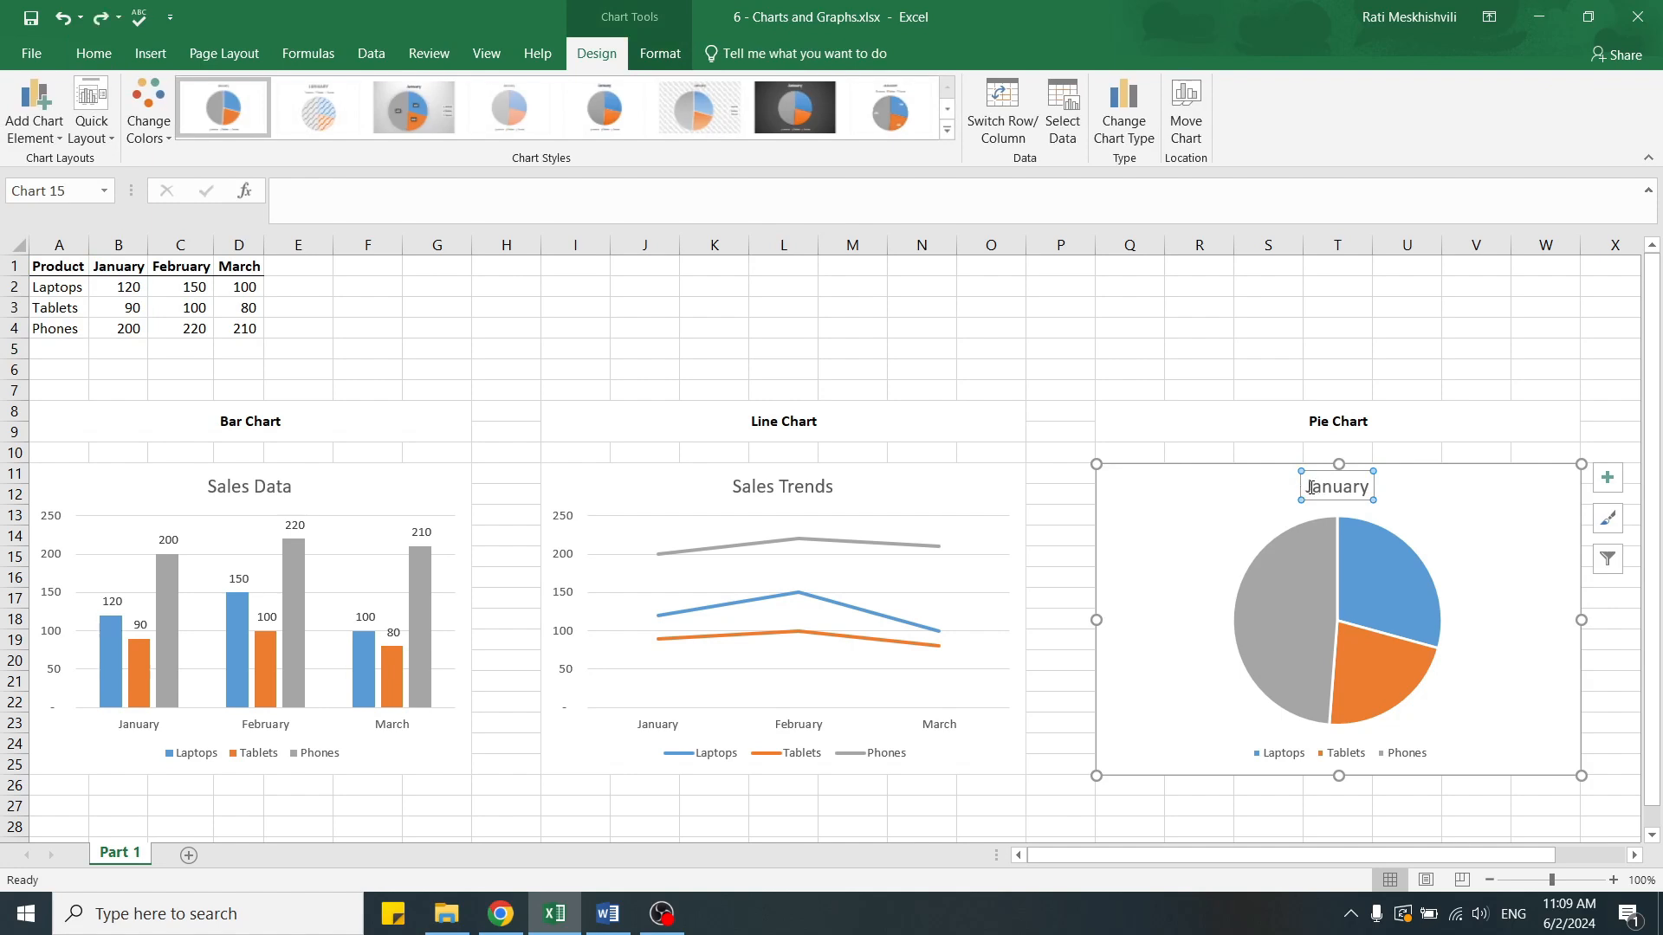
left_click_drag(1304, 487, 1372, 490)
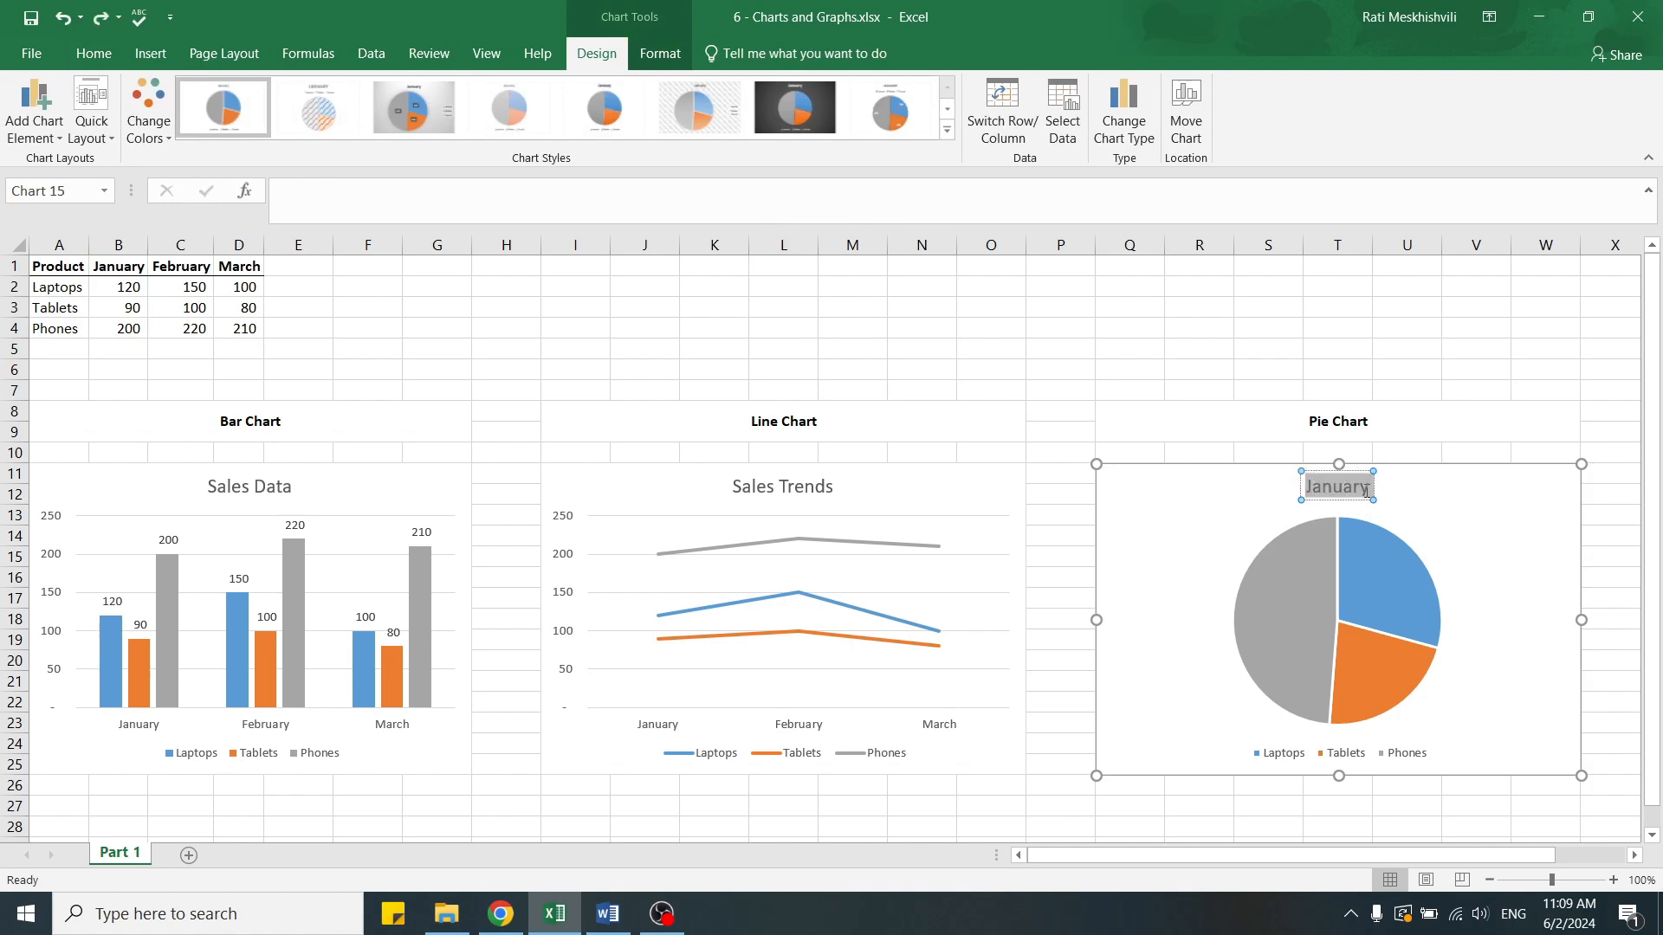
type("Januar")
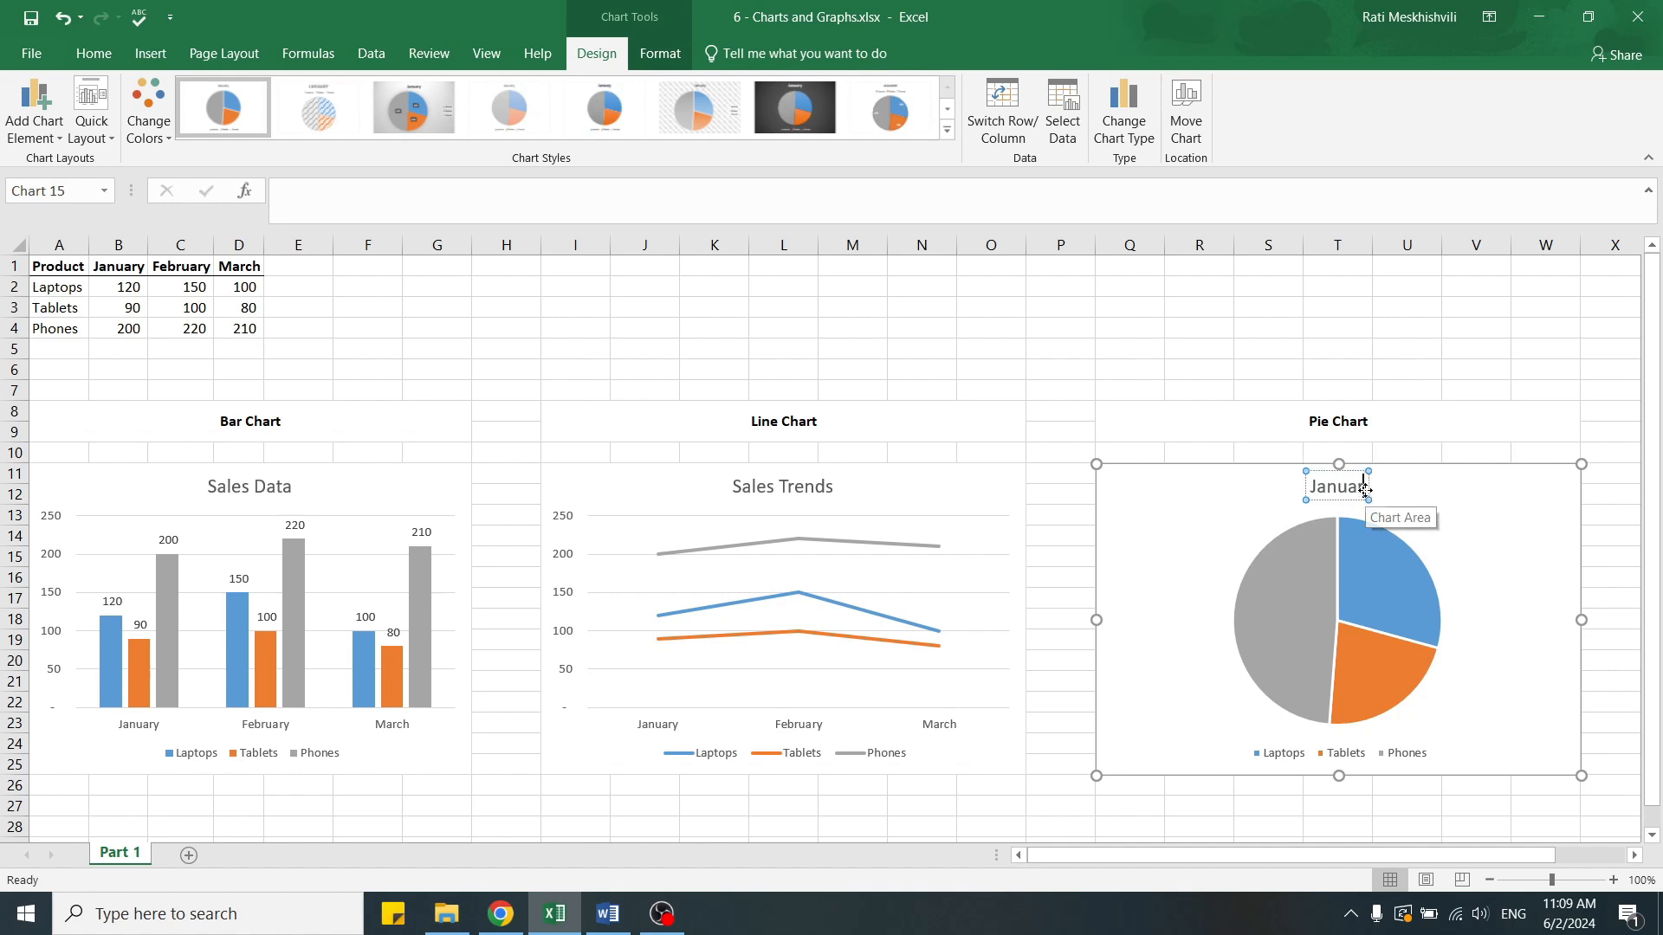
type("y Sales")
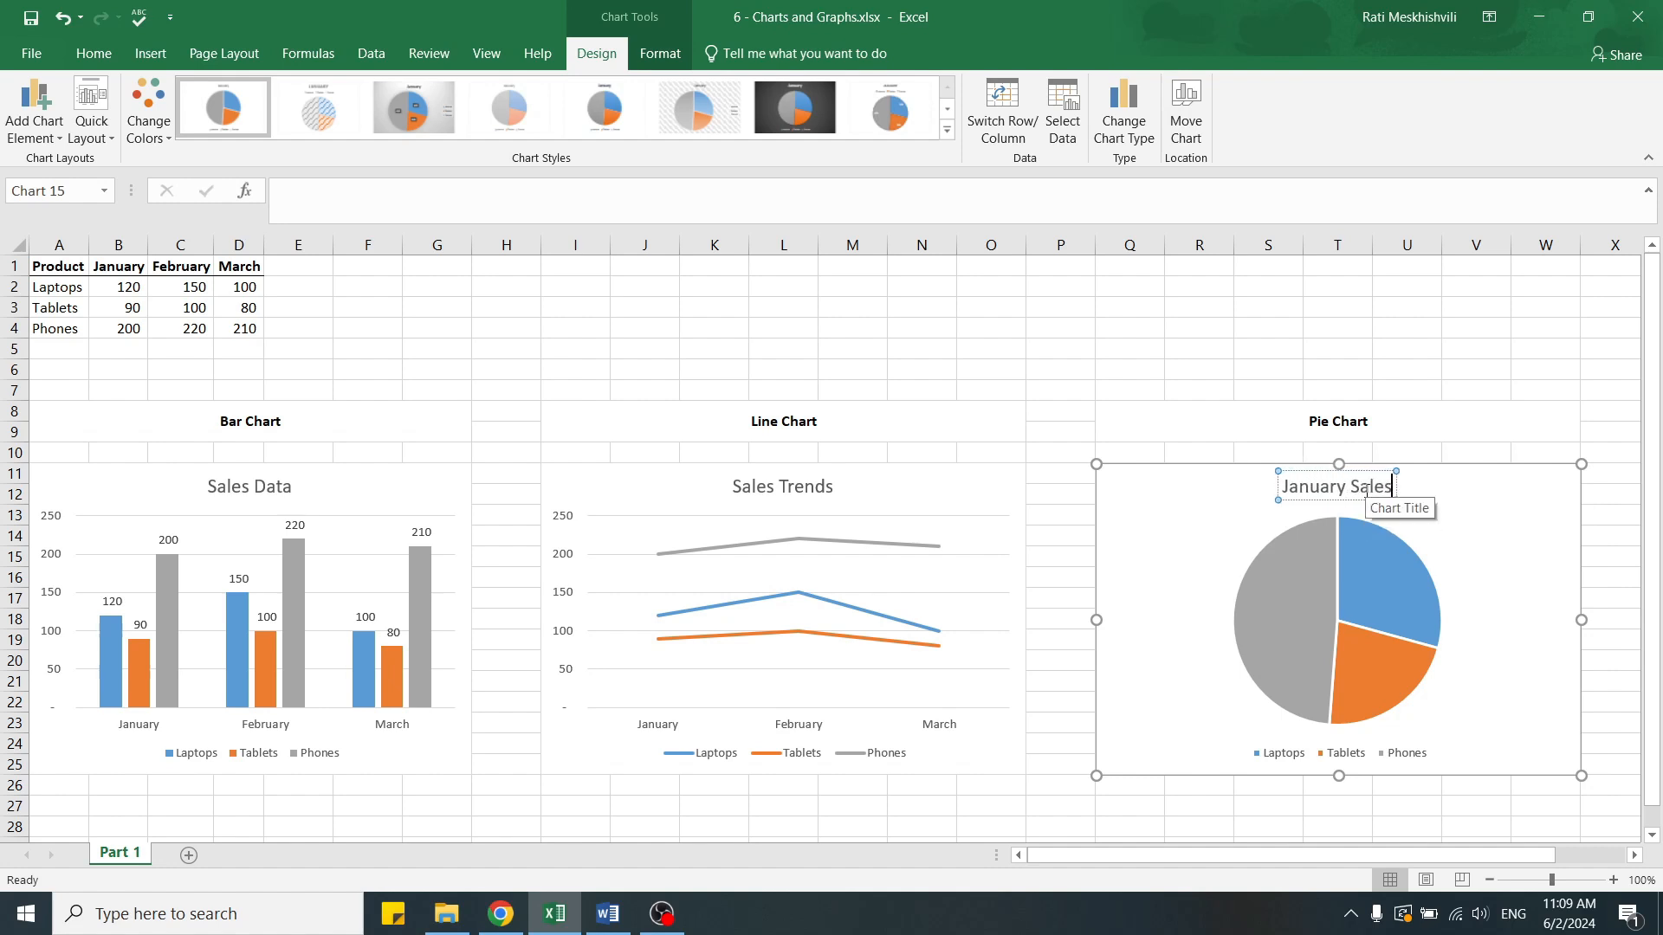
left_click(834, 350)
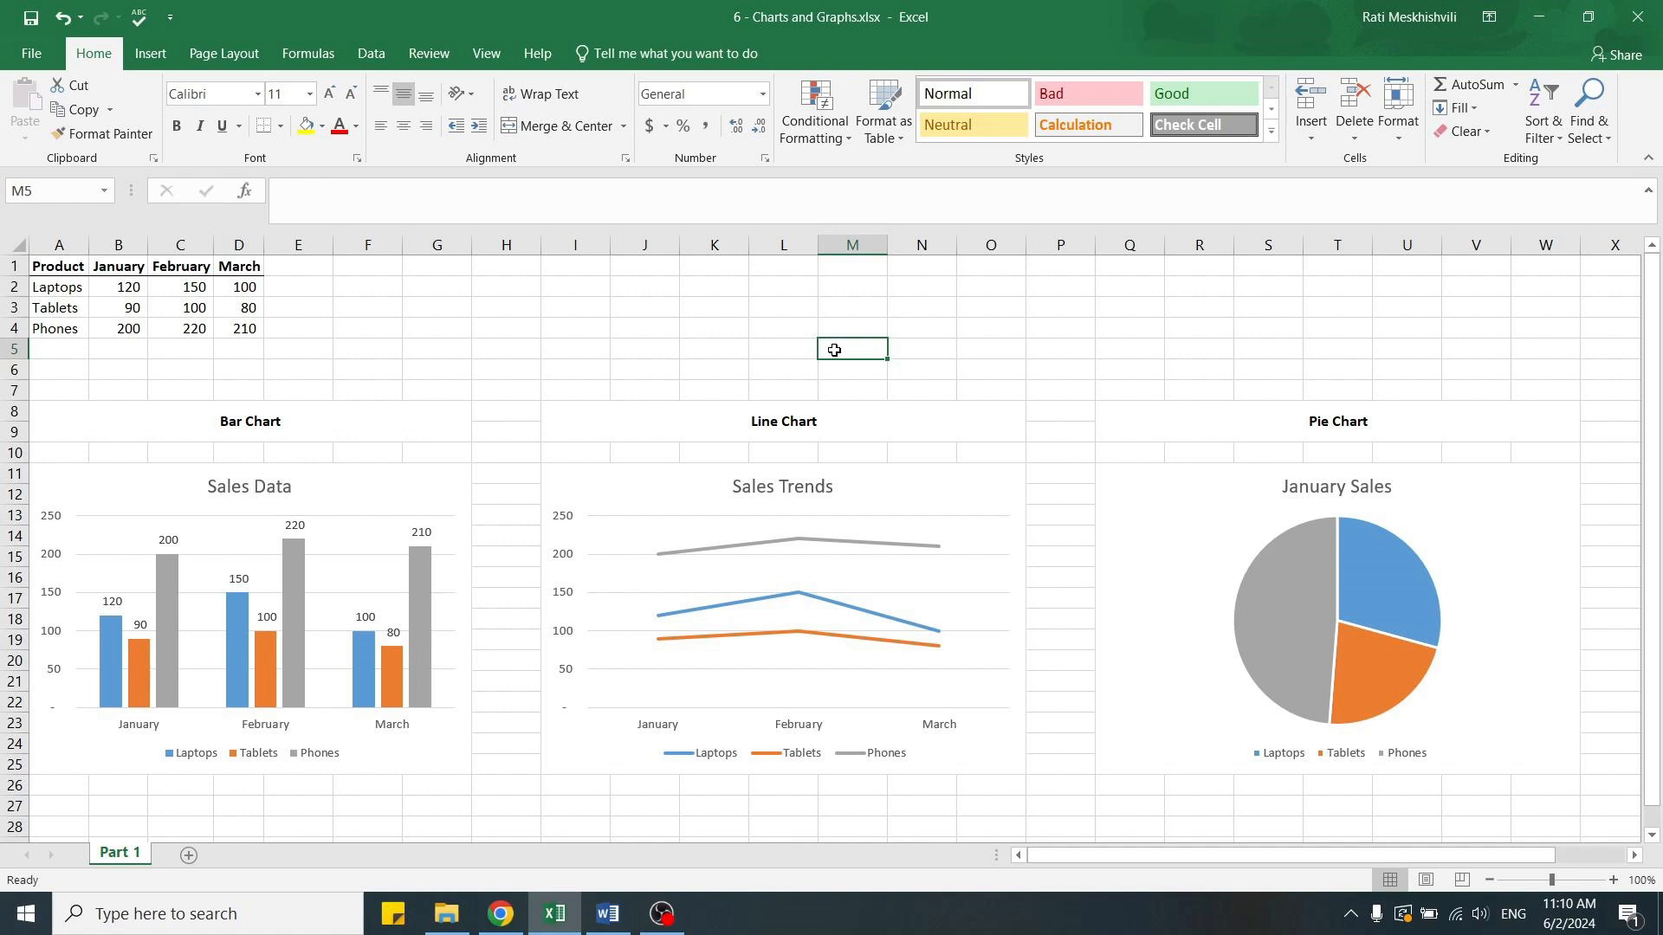
Add data labels to the Sales Trends line chart at the Above position.
left_click(901, 487)
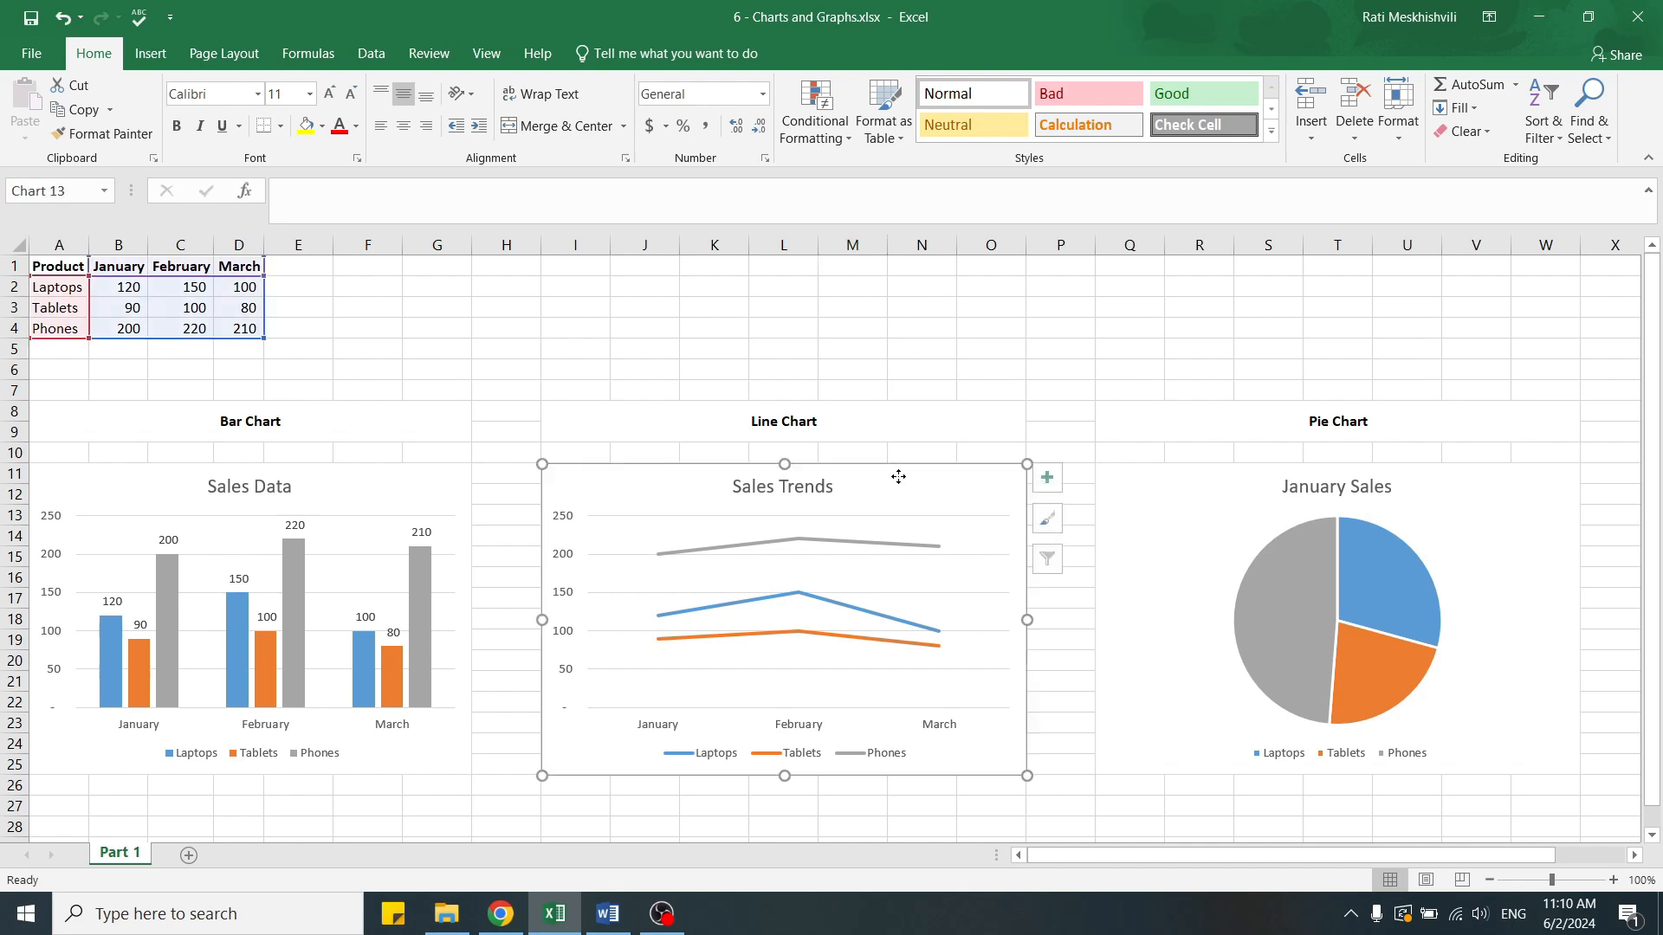
left_click(43, 139)
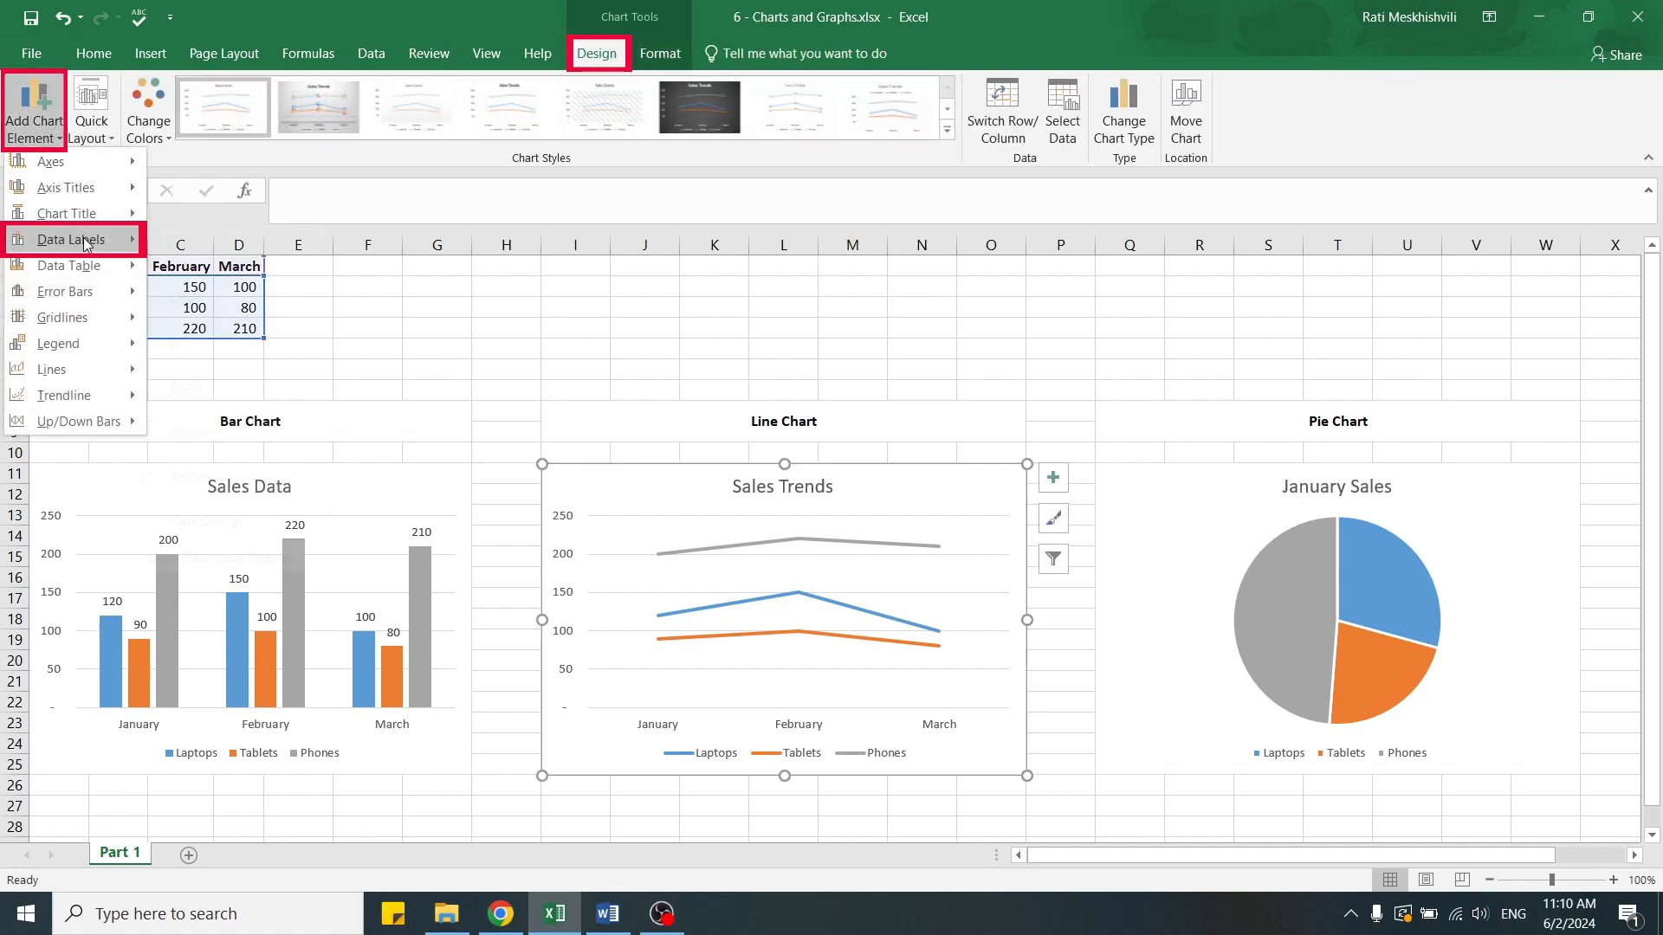
mouse_move(86, 245)
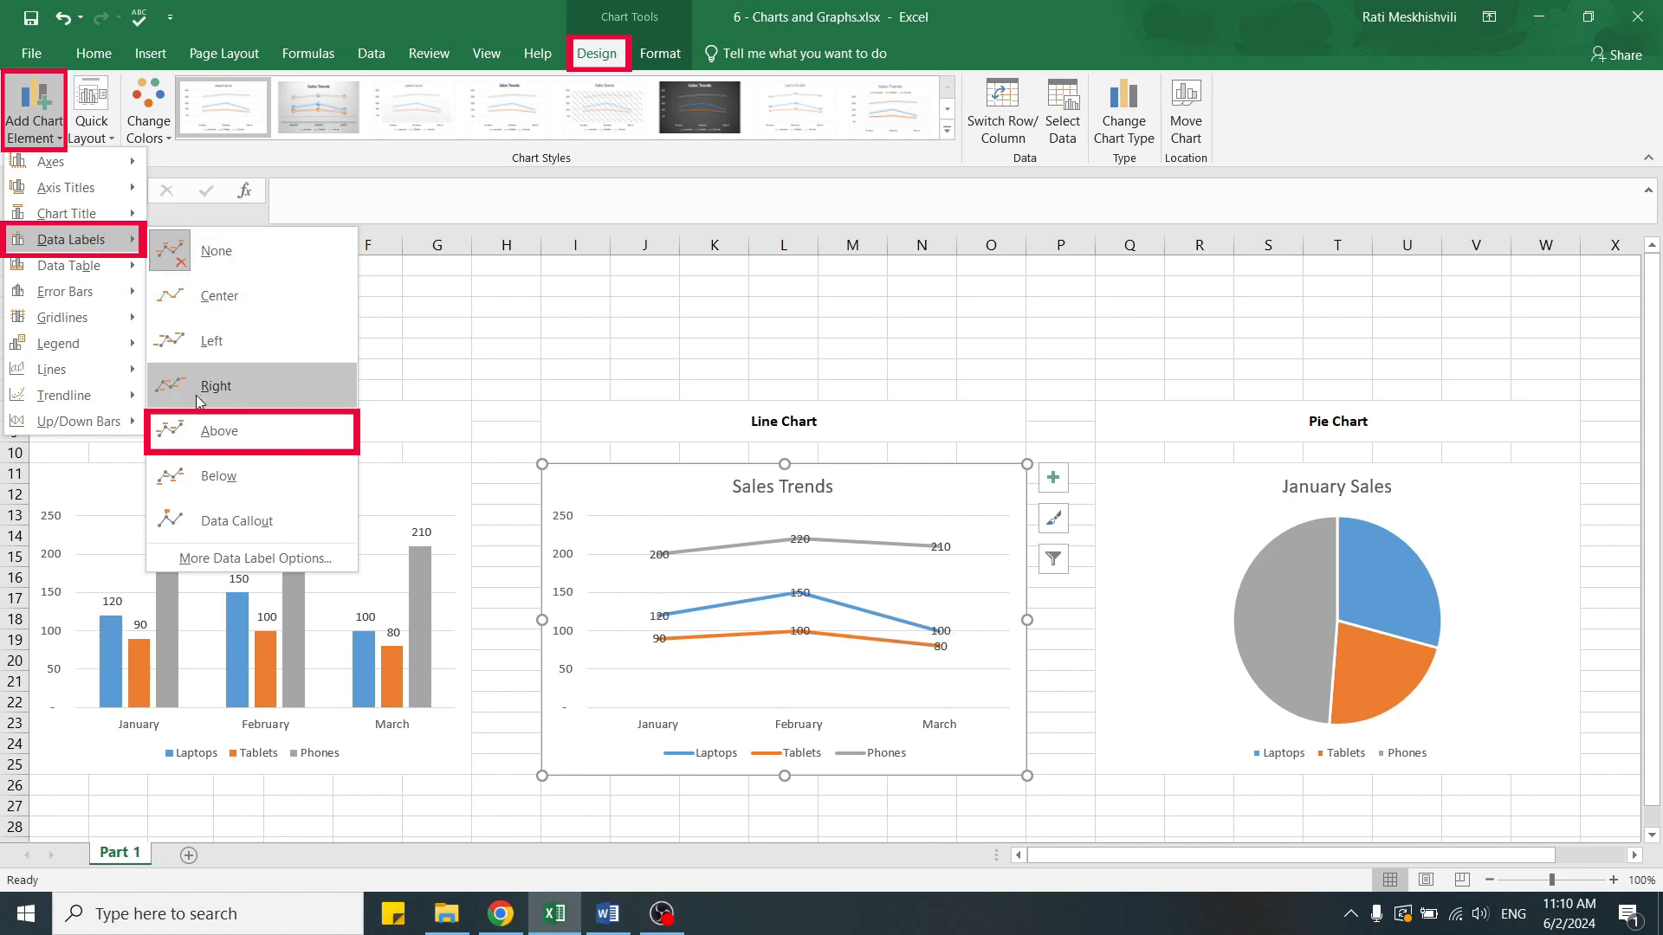
left_click(218, 431)
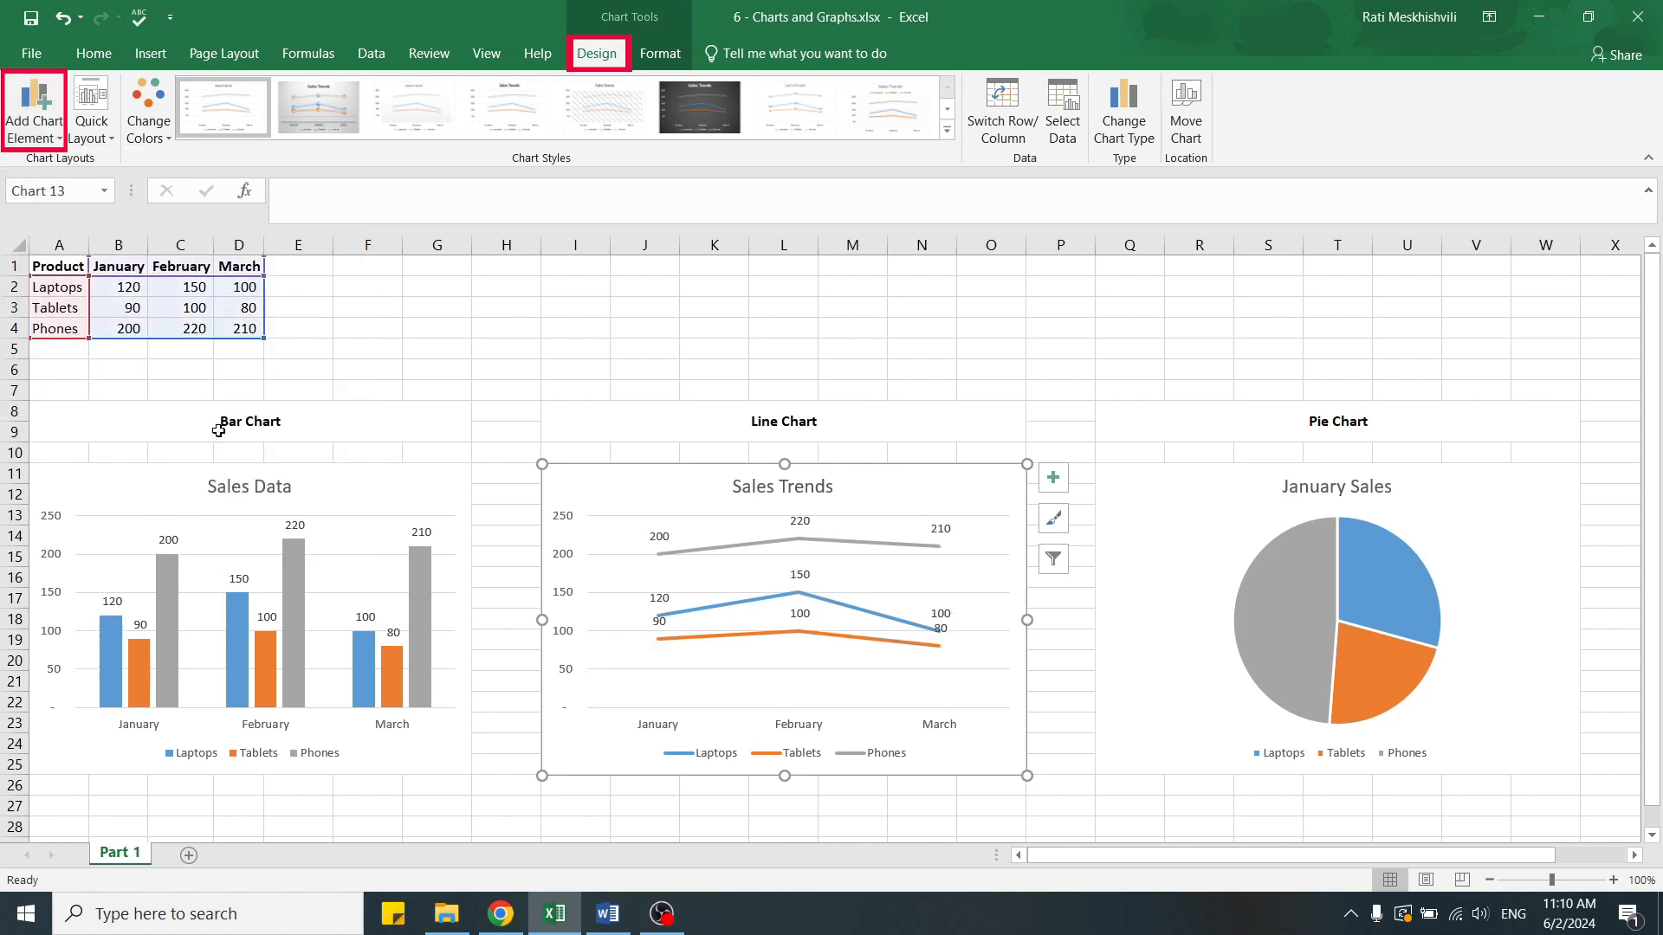
Add data labels to the January Sales pie chart at the Inside End position.
left_click(1218, 483)
left_click(38, 141)
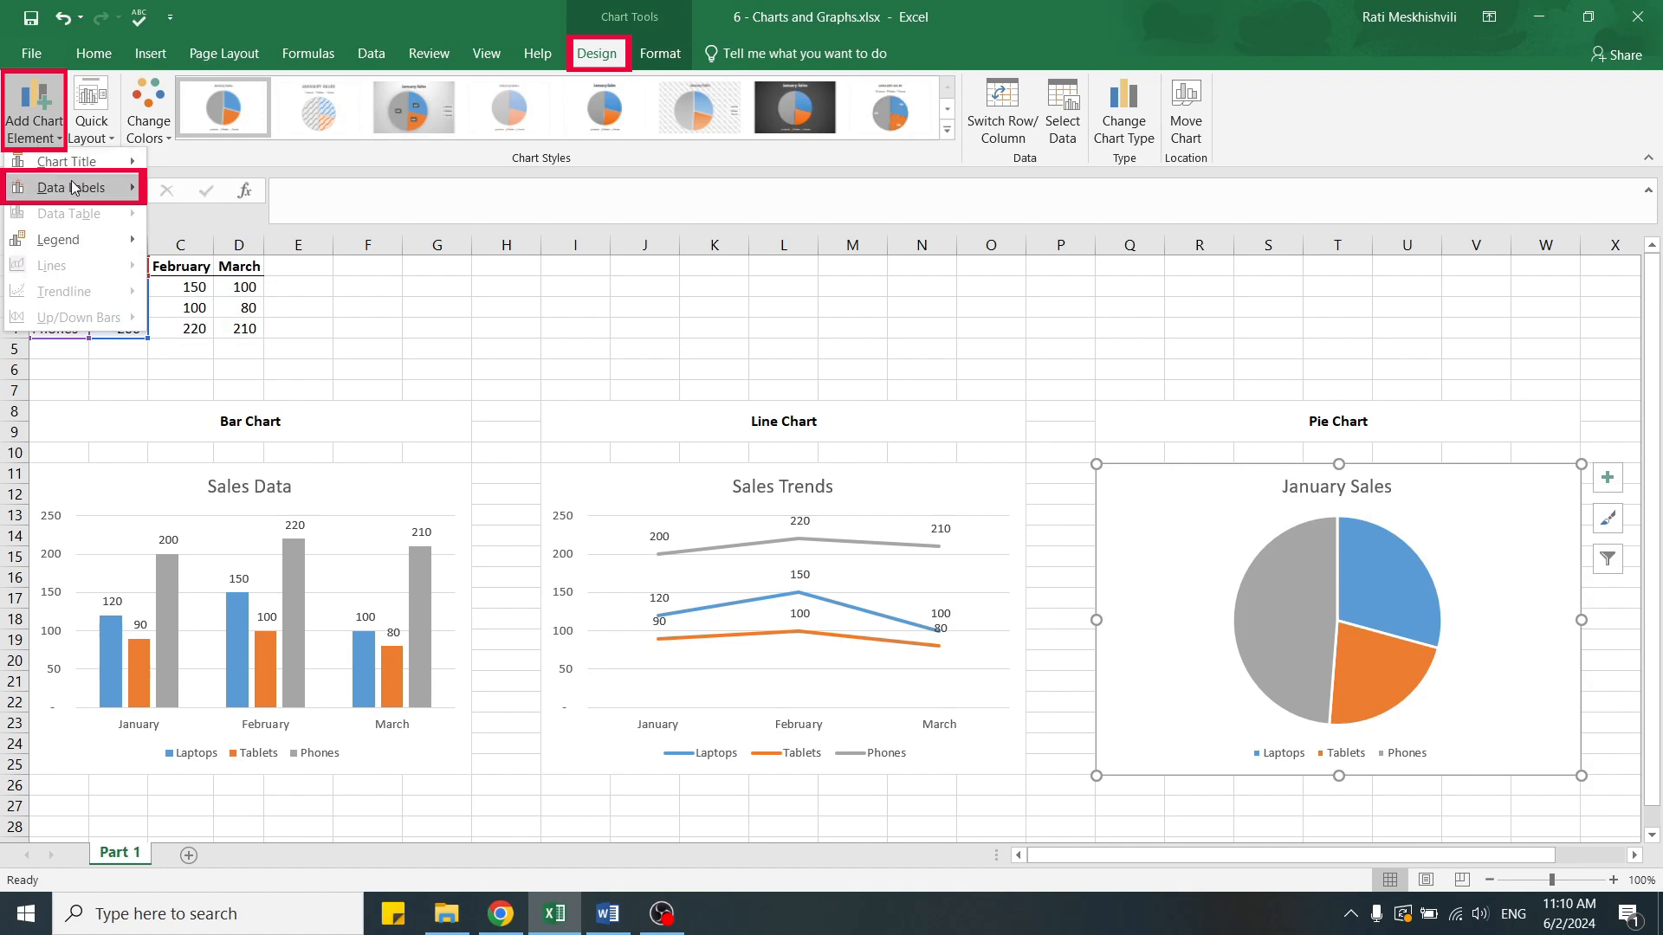
mouse_move(79, 187)
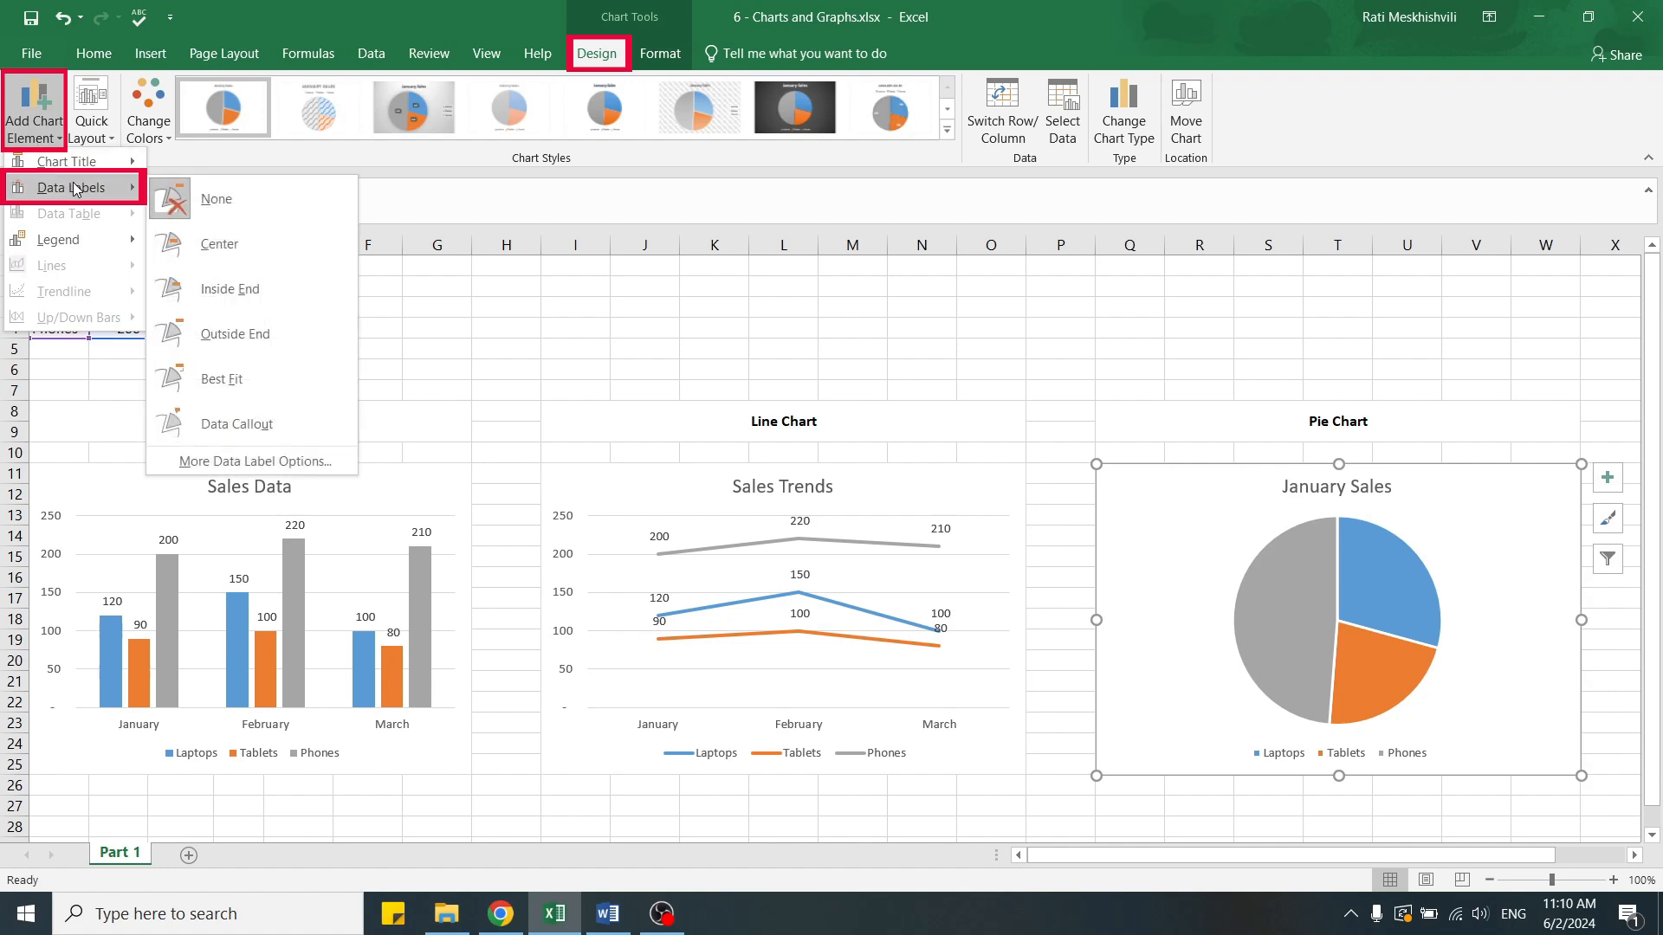
left_click(271, 289)
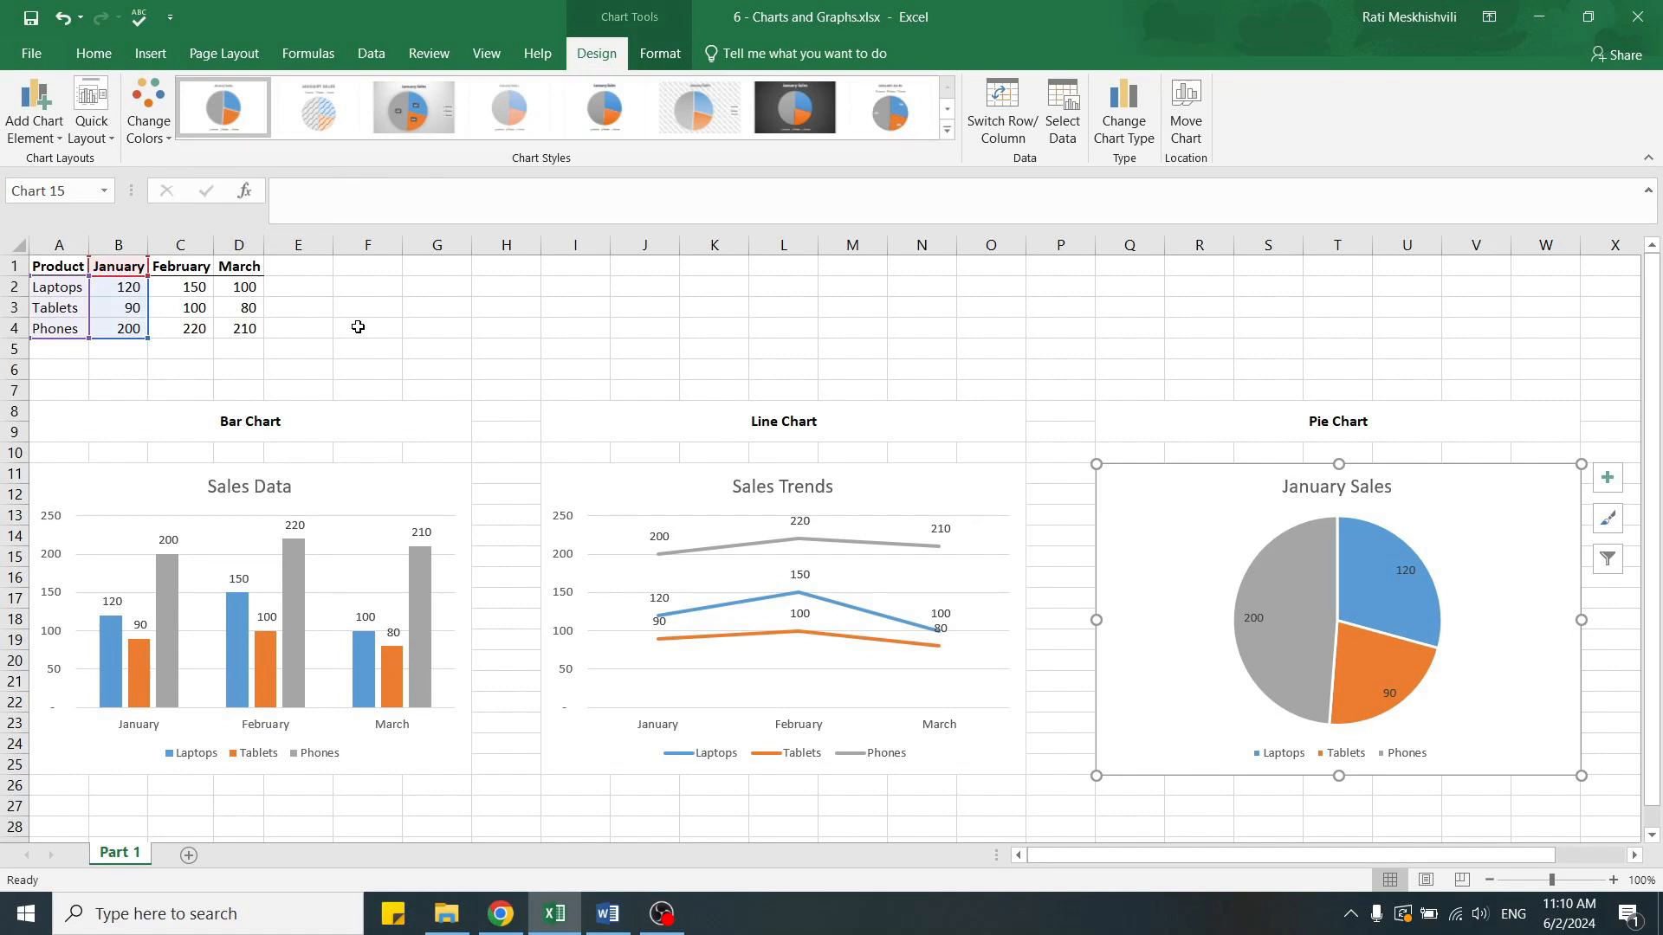
Apply the chart style with a dark gradient background and bold white title to the Sales Data bar chart.
left_click(407, 465)
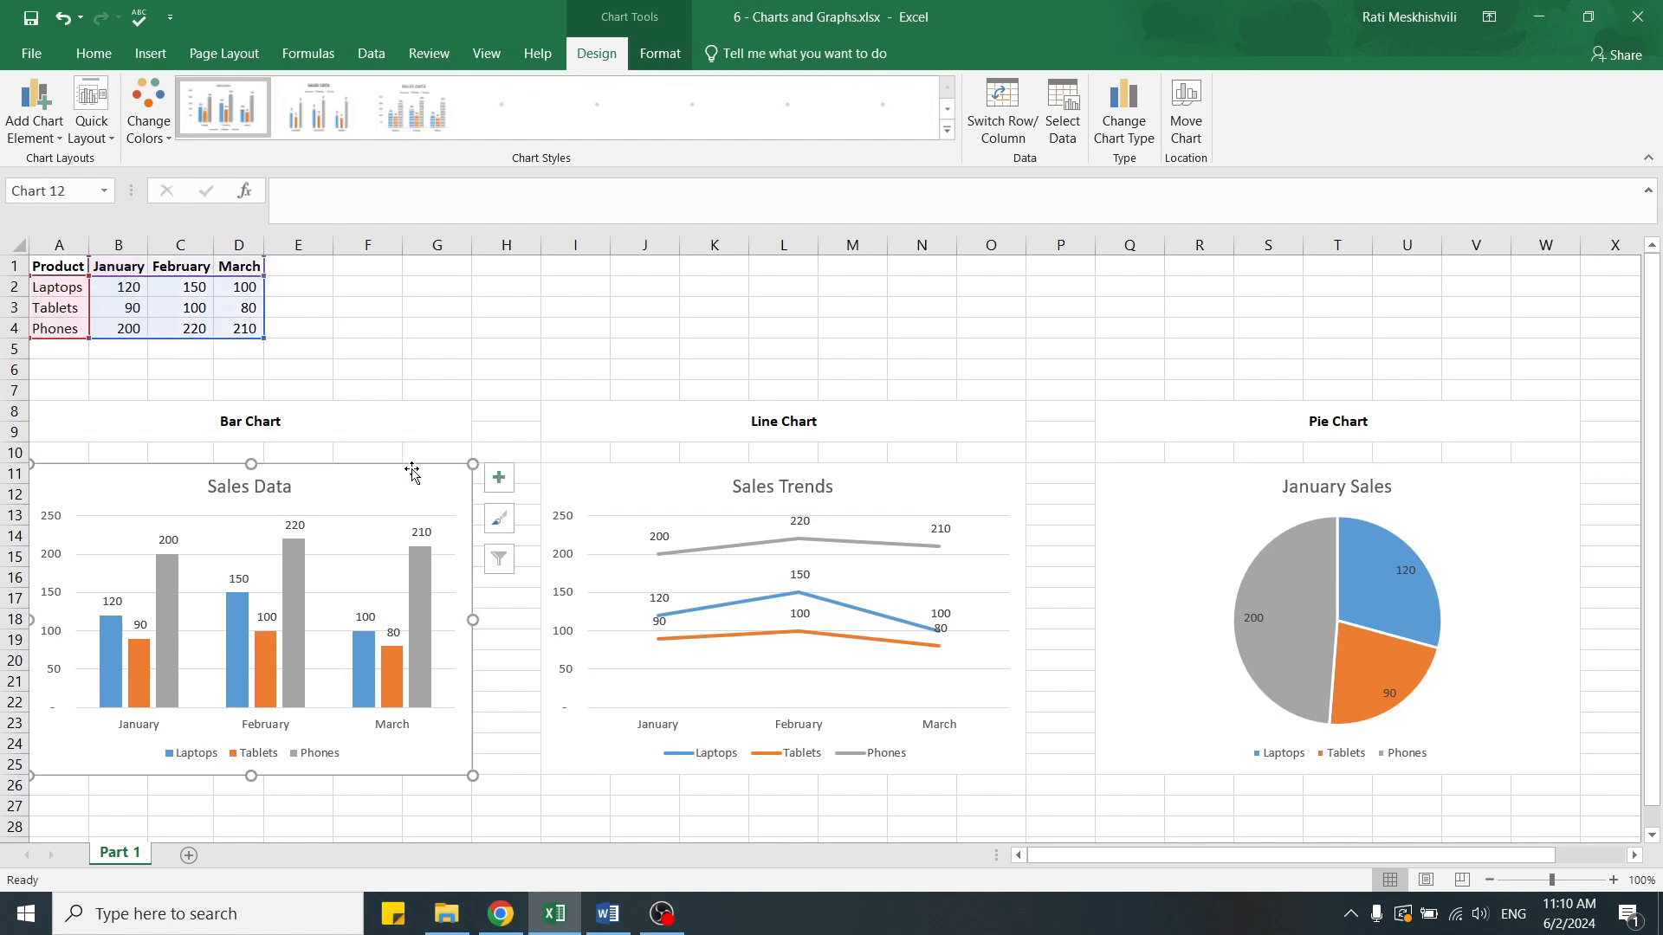
left_click(946, 130)
left_click(889, 106)
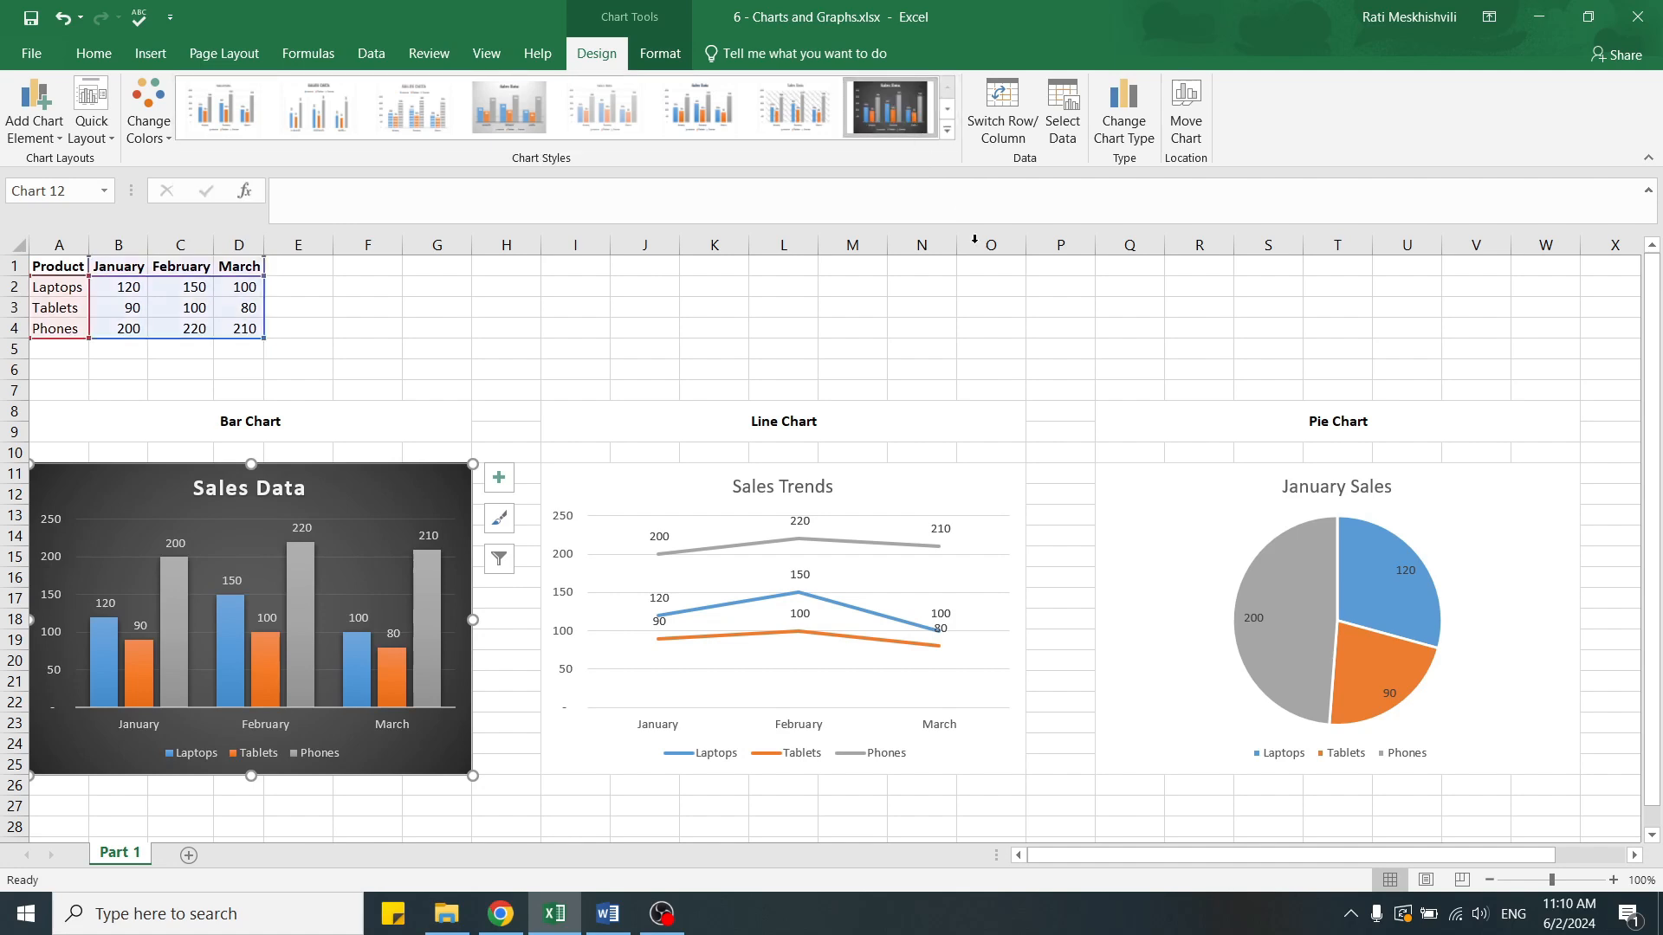
Apply the dark grey chart style with glowing lines and the legend under the title to the Sales Trends line chart.
left_click(996, 483)
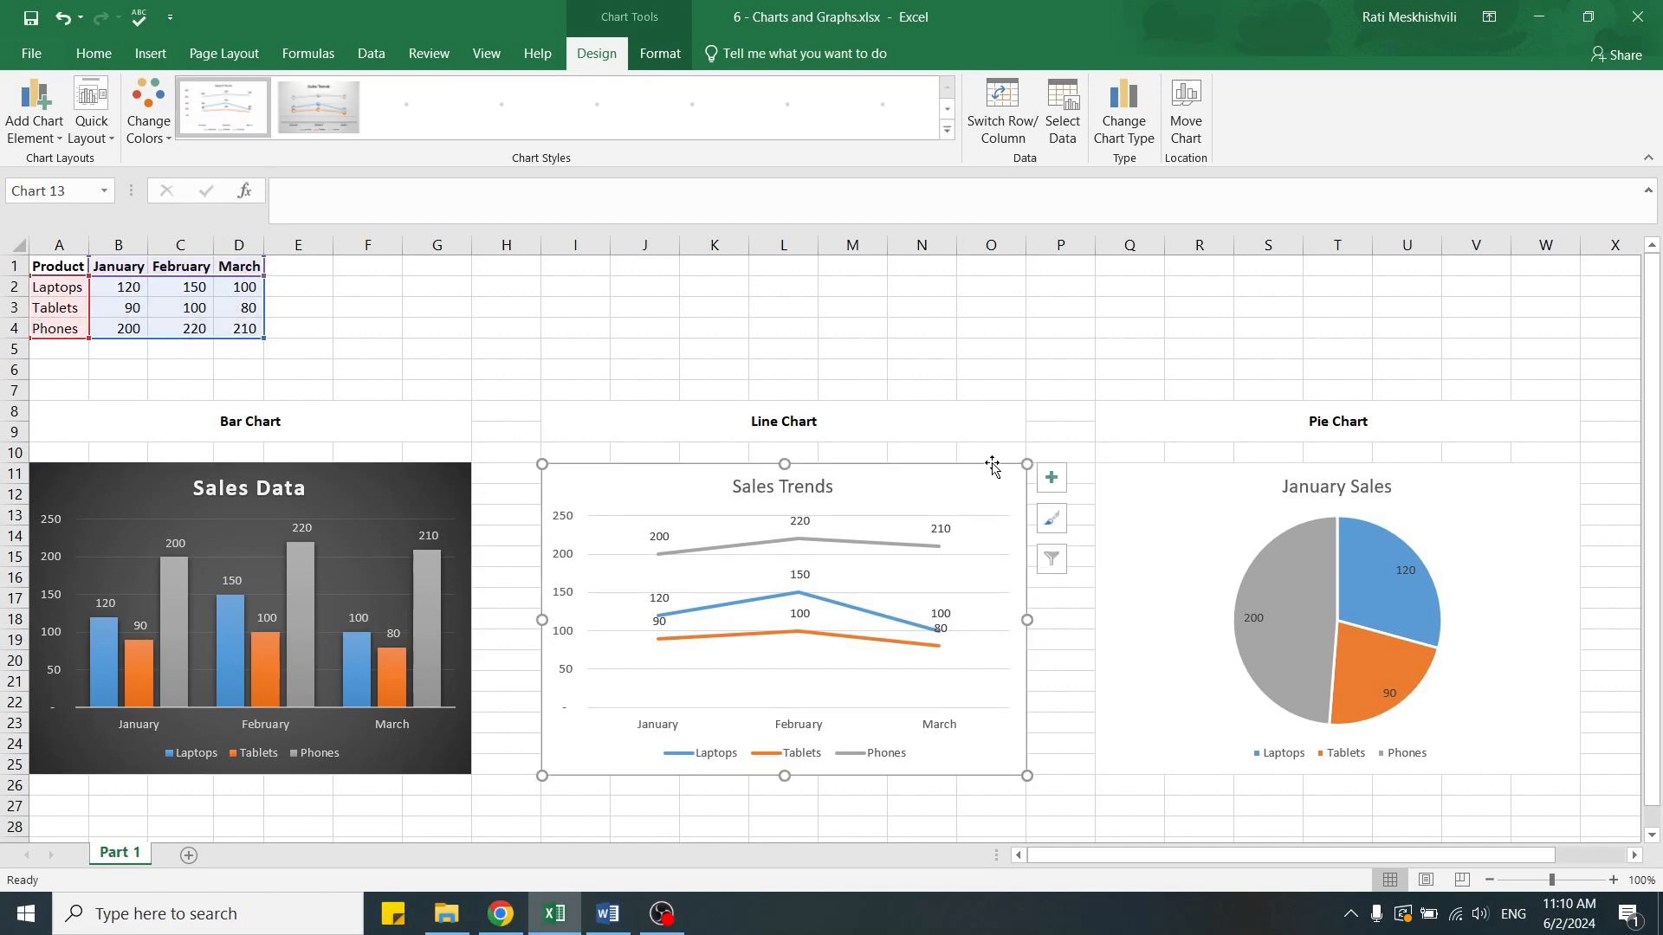
left_click(946, 130)
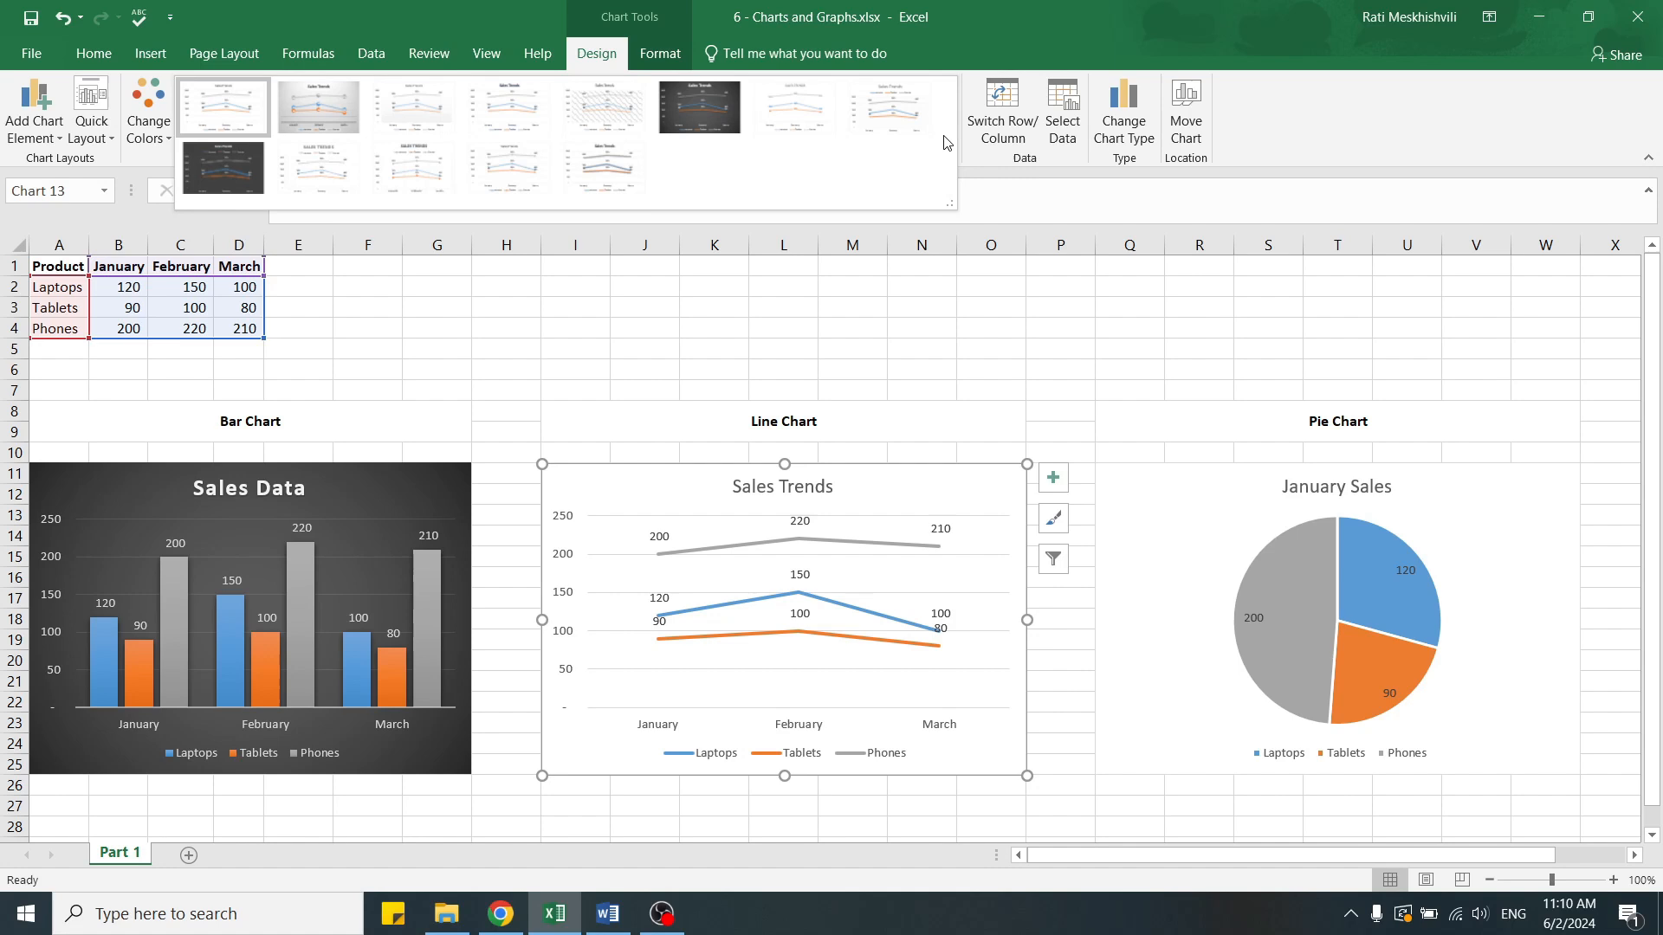
left_click(242, 183)
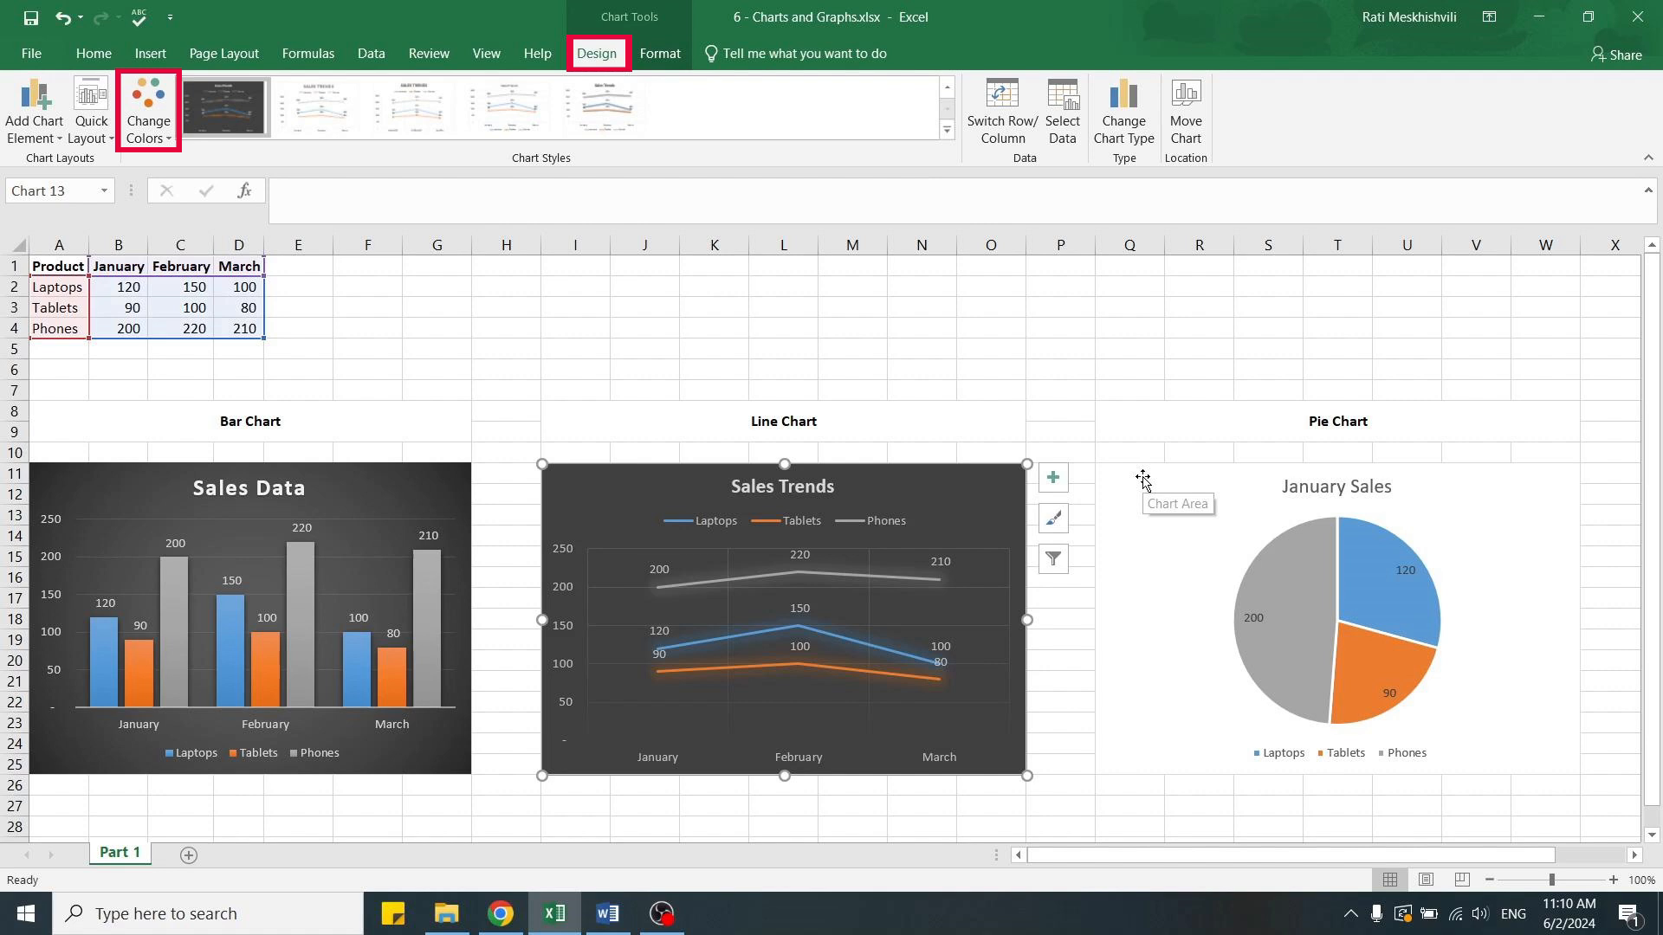
Recolor the January Sales pie chart with Monochromatic Palette 1, the dark-to-light blue gradient.
left_click(1144, 482)
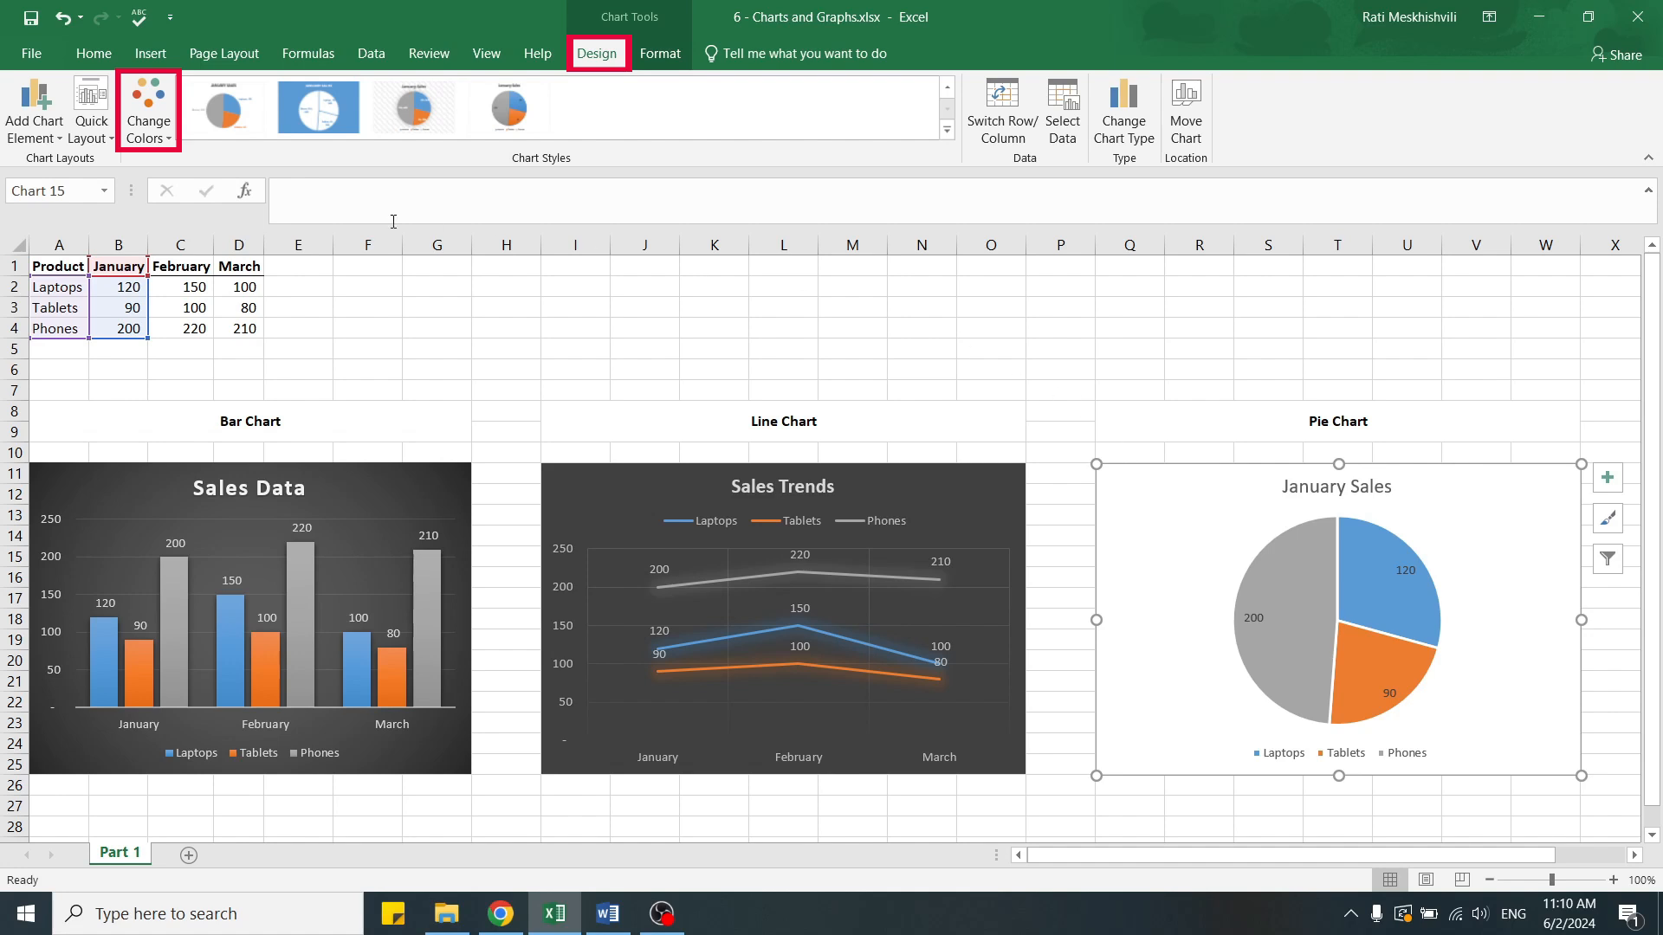
left_click(169, 139)
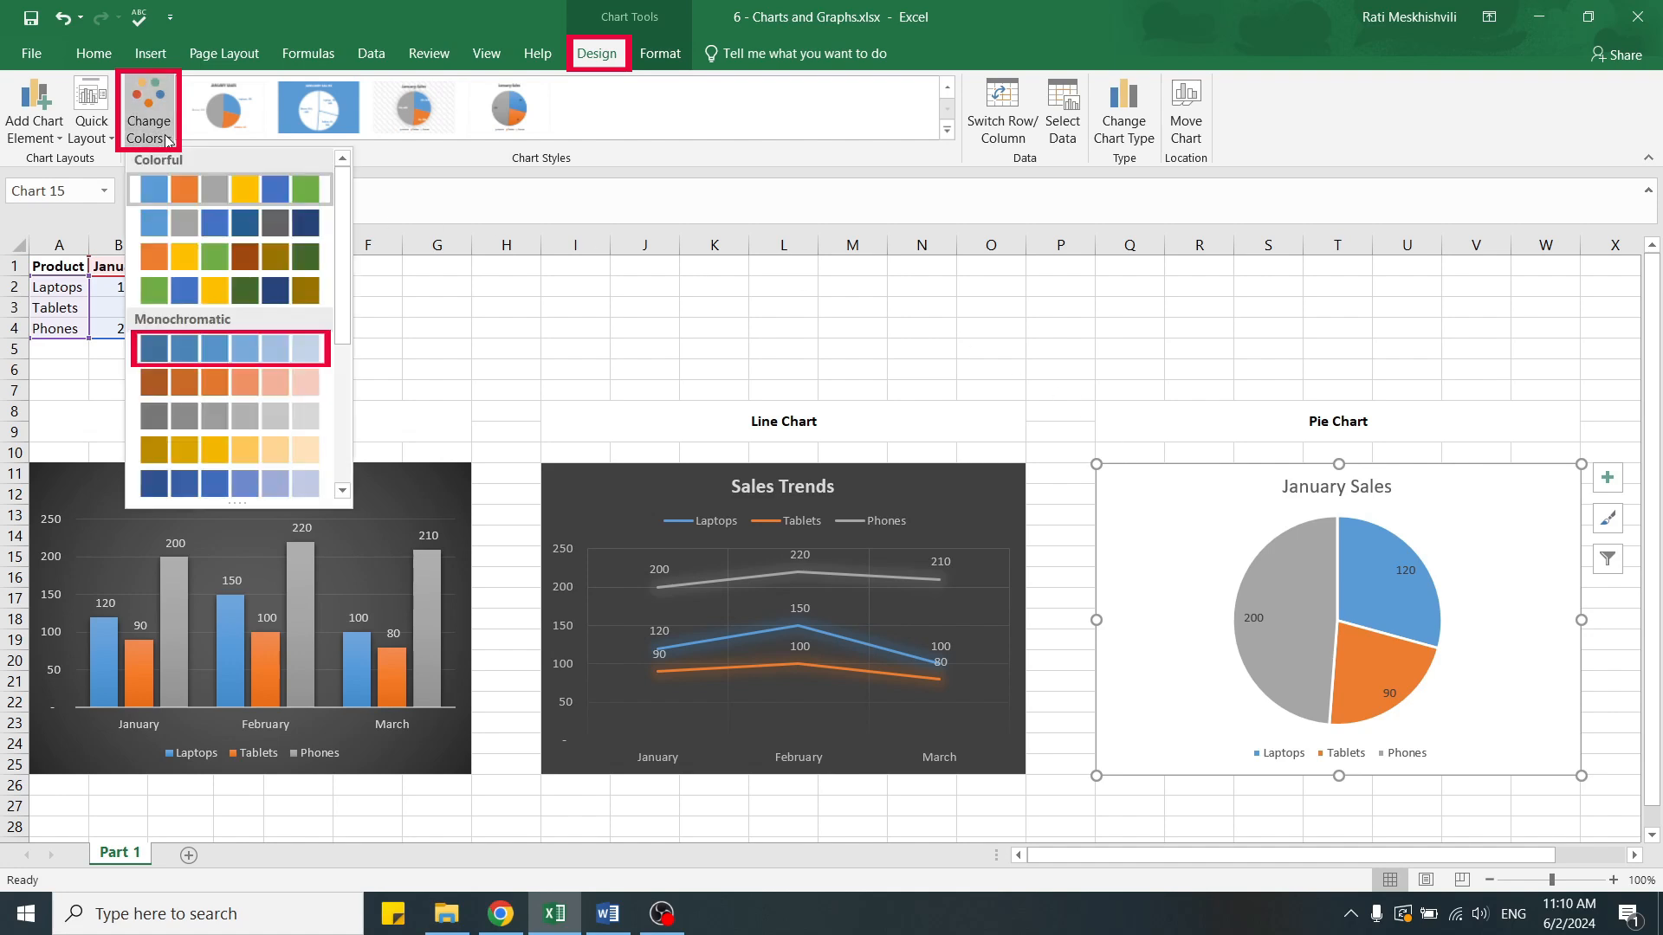
left_click(204, 351)
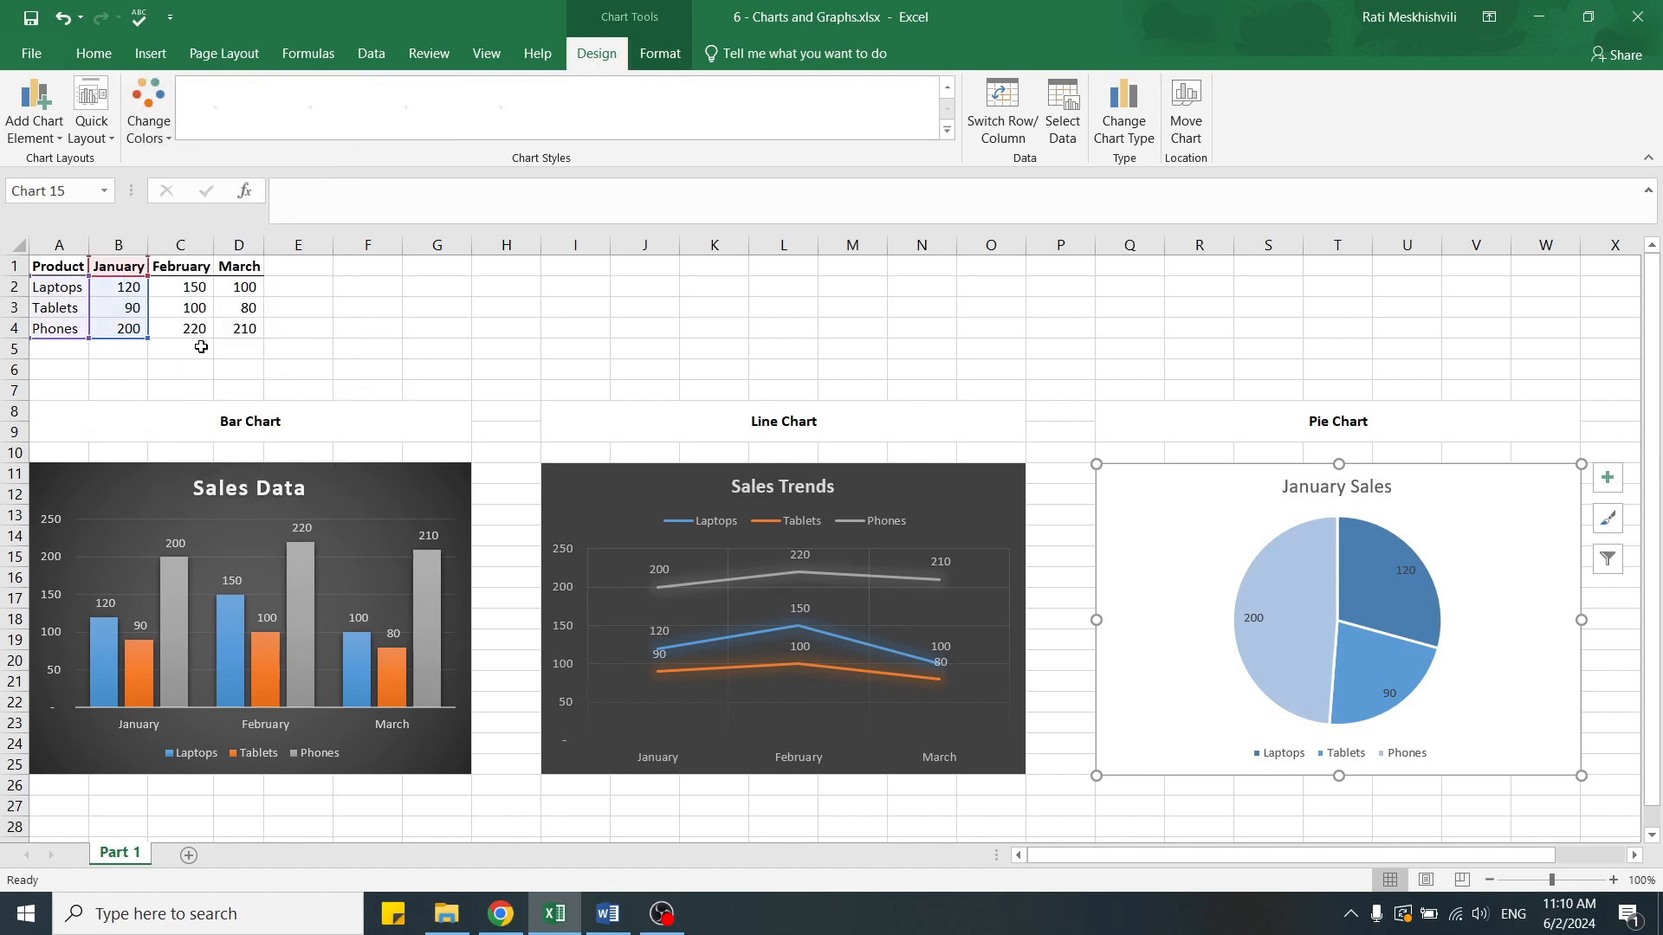
left_click(657, 353)
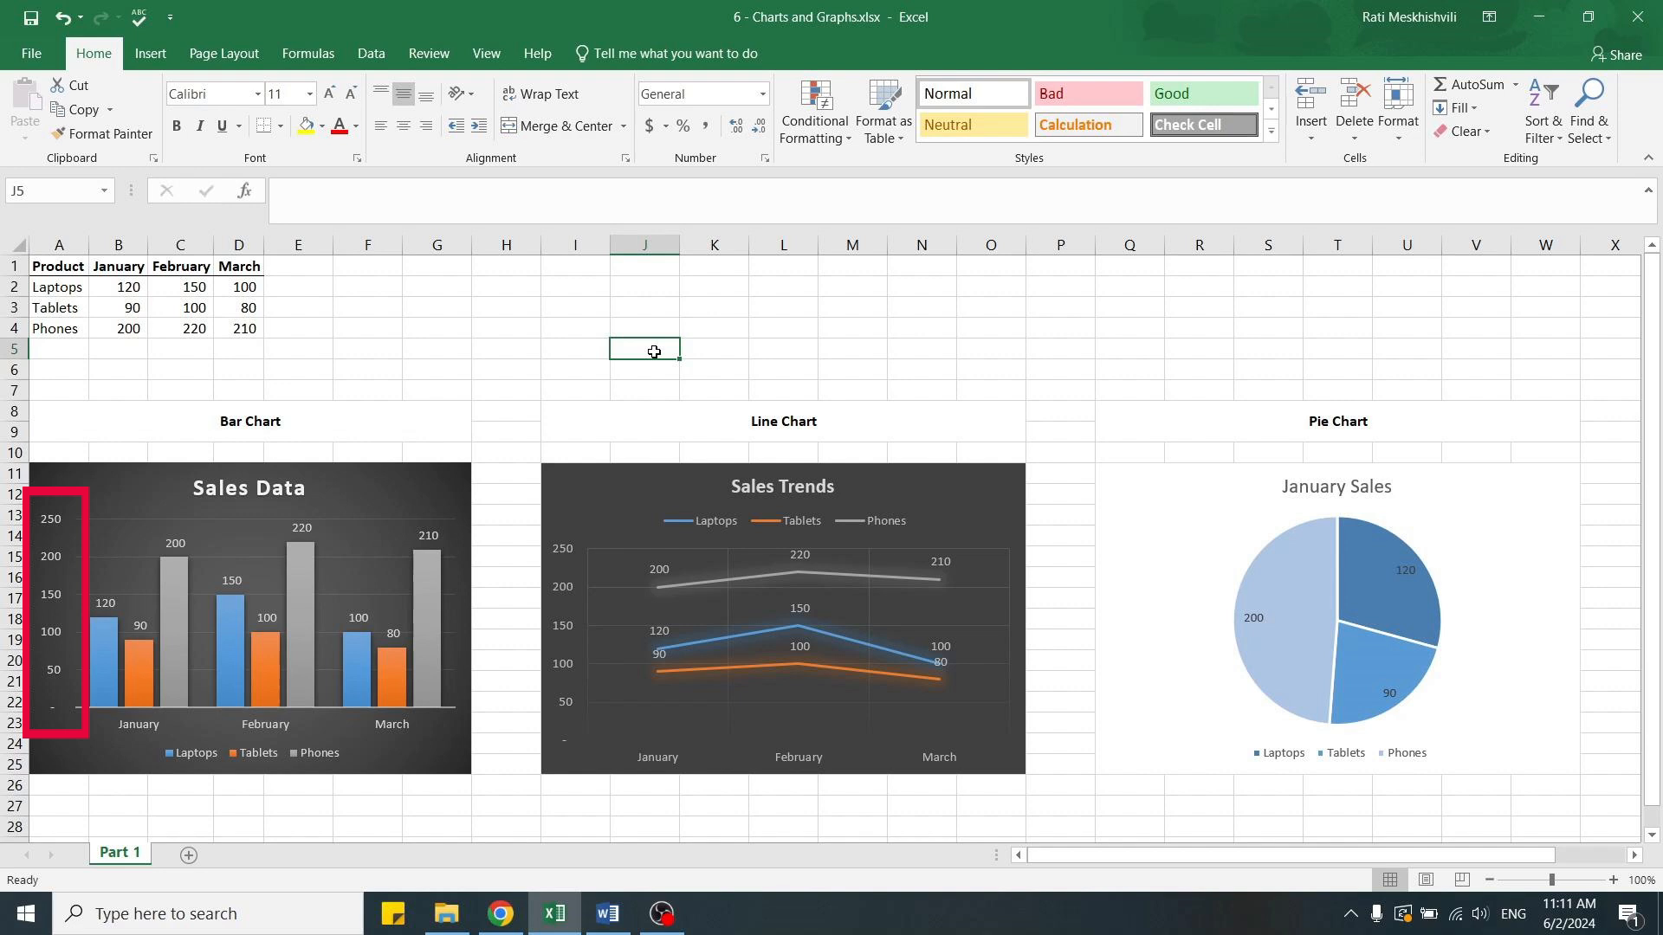
Review the Format Axis options for the Sales Data chart's vertical value axis, including bounds and units, and close them unchanged.
left_click(50, 561)
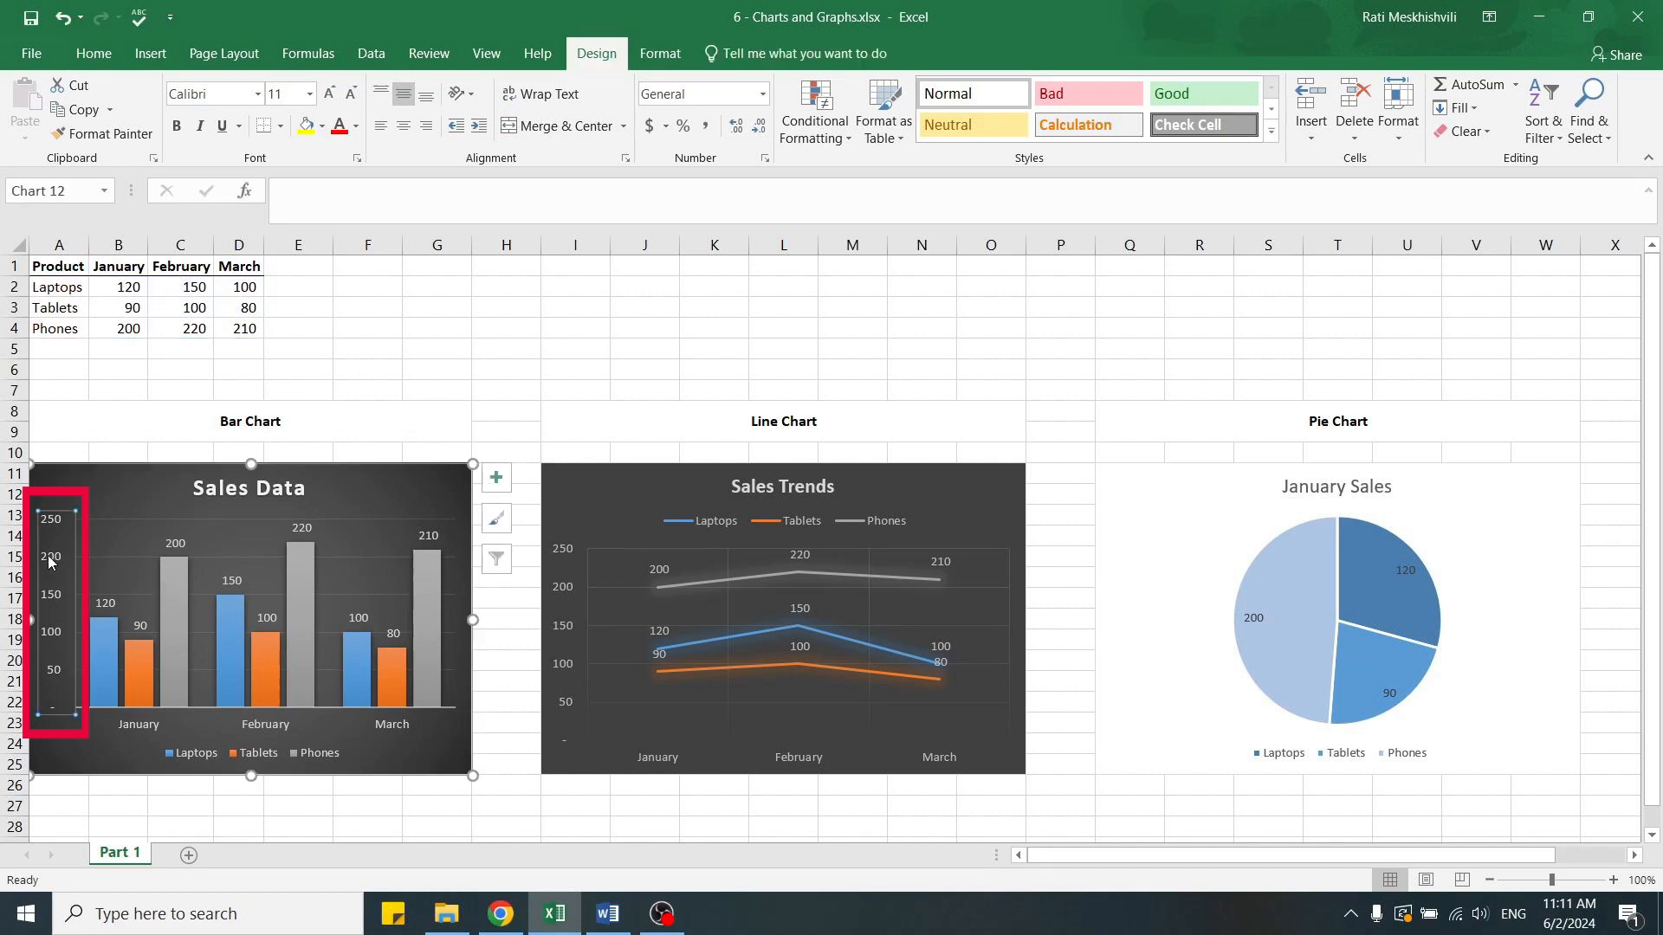
right_click(50, 561)
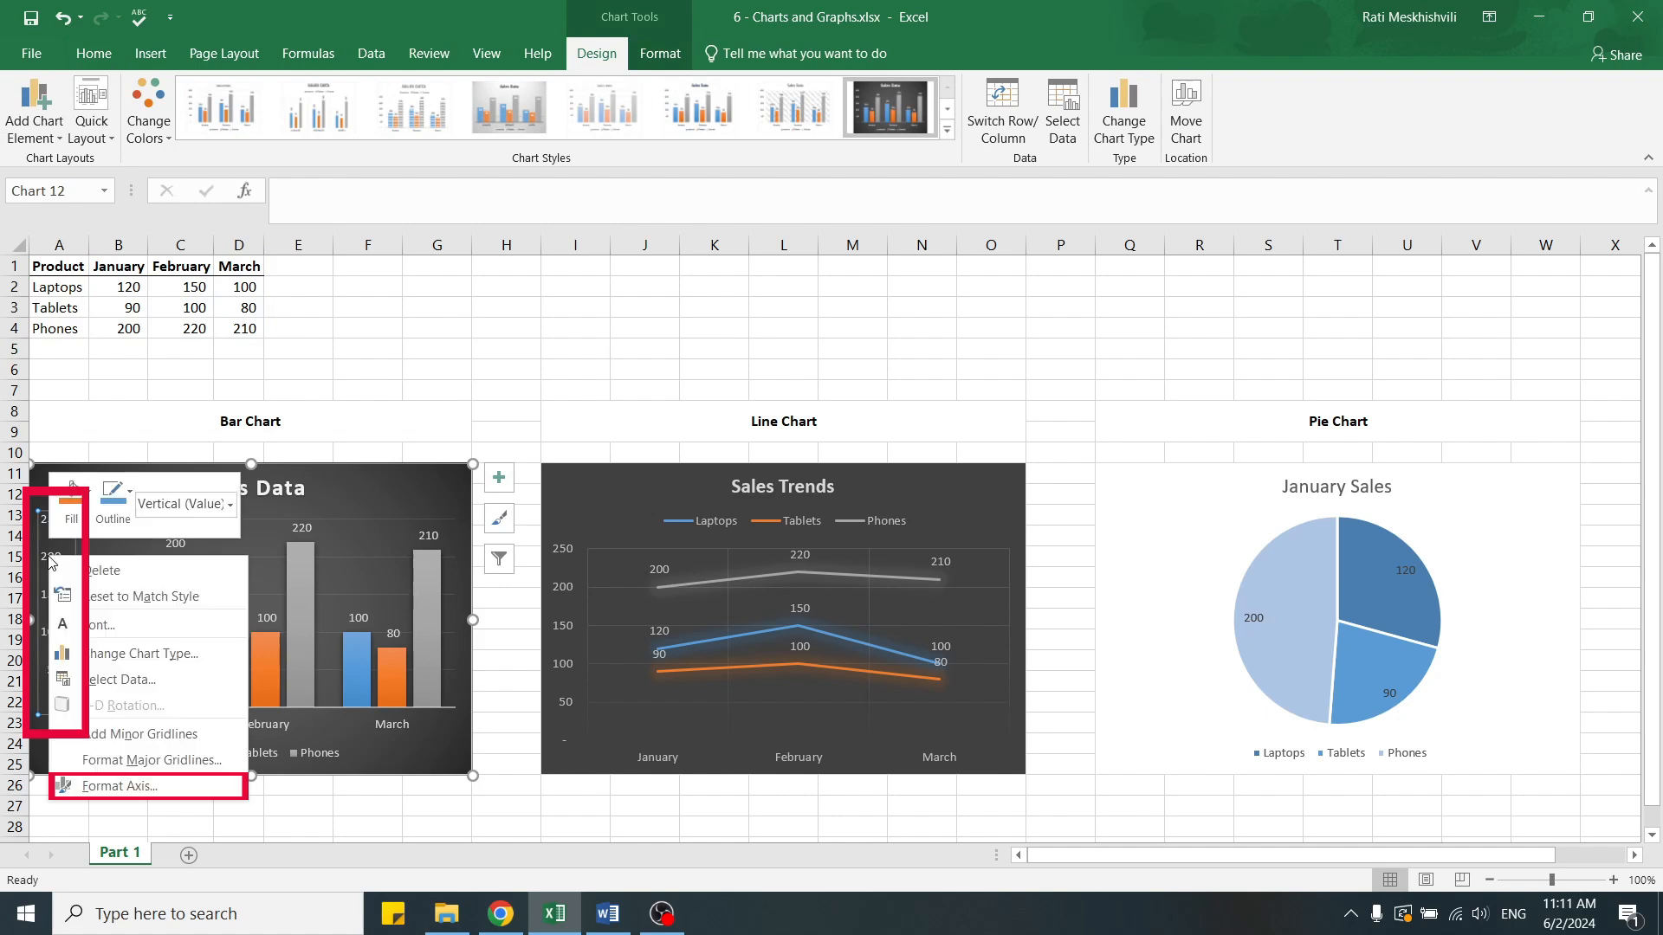
left_click(141, 786)
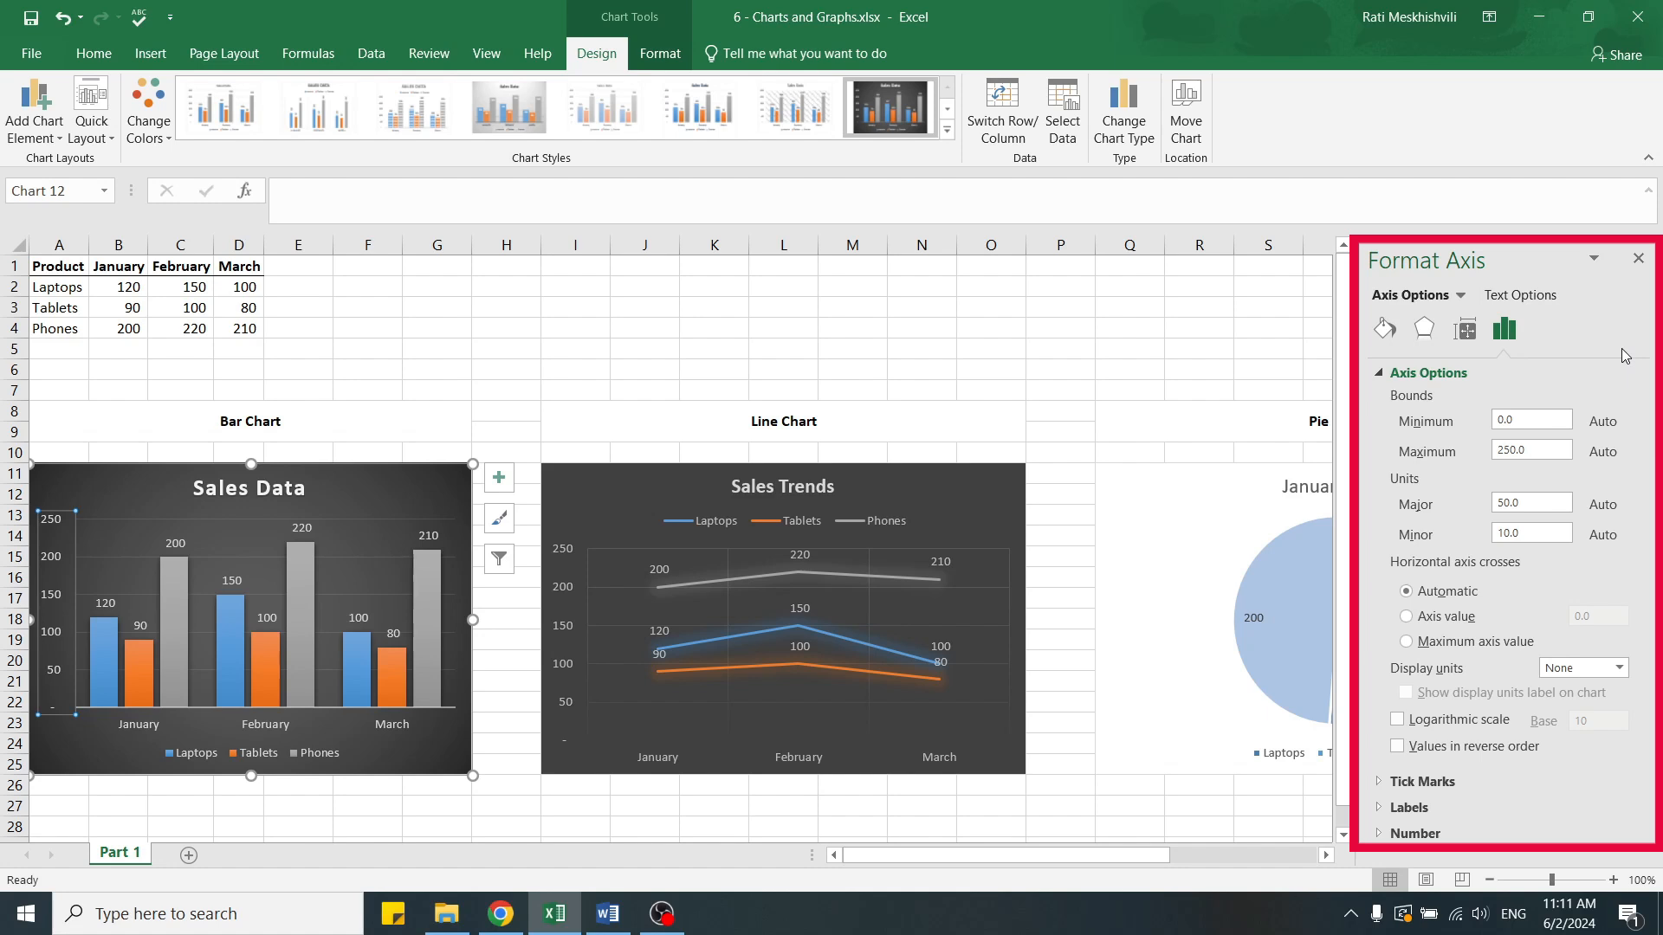
left_click(1638, 258)
left_click(796, 348)
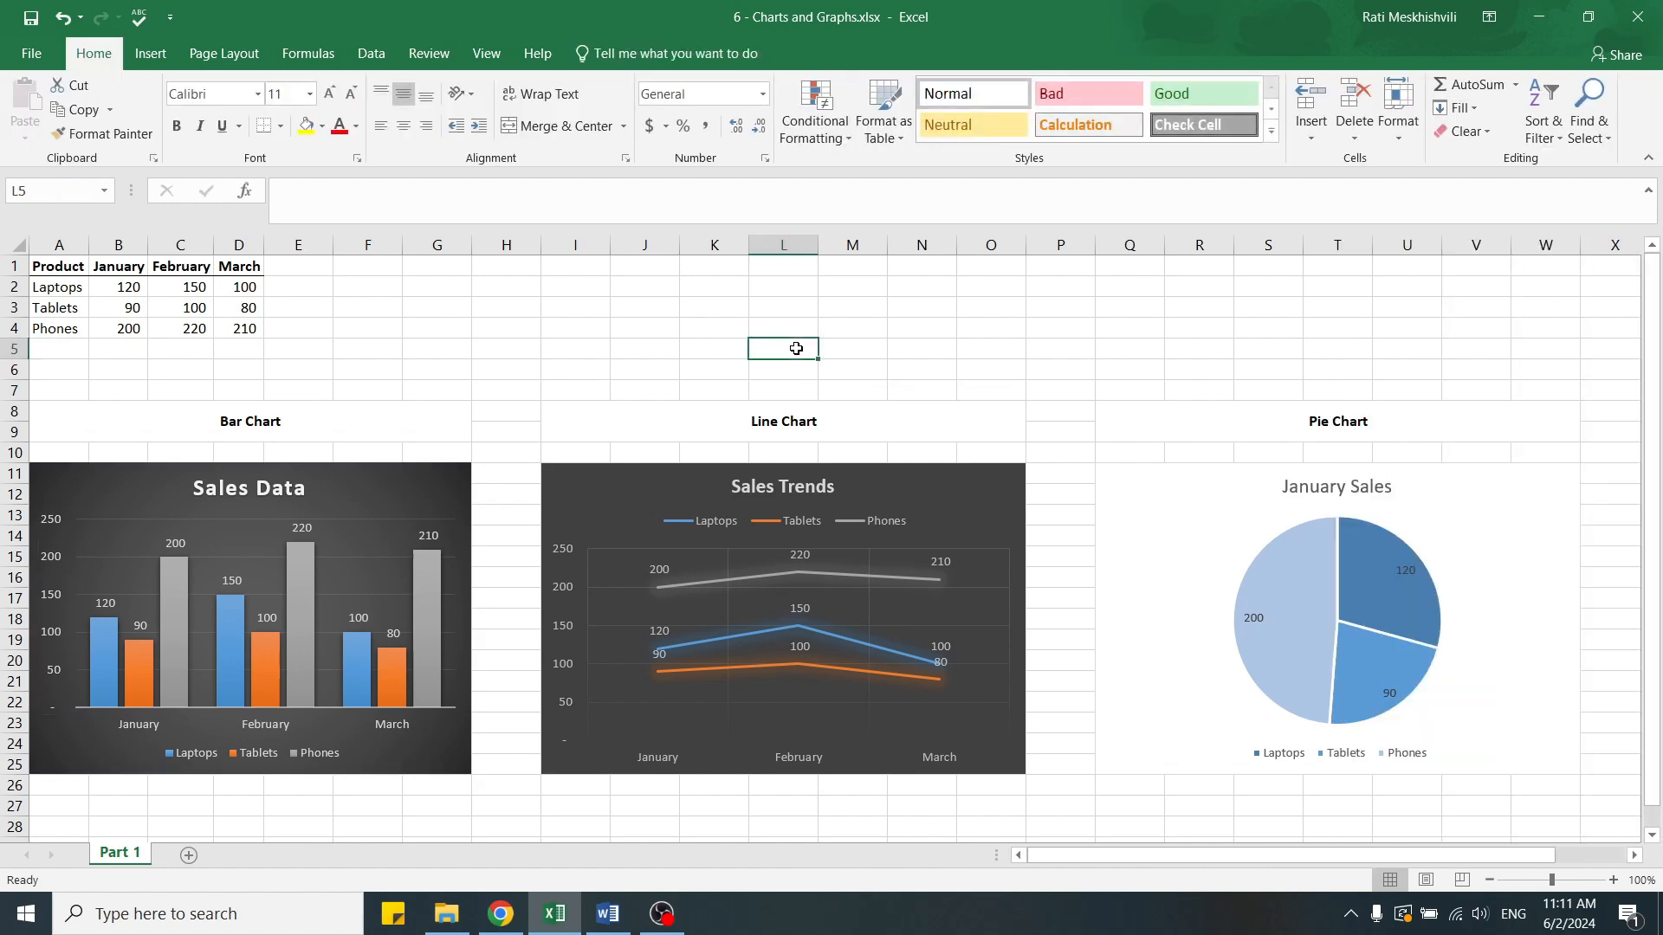